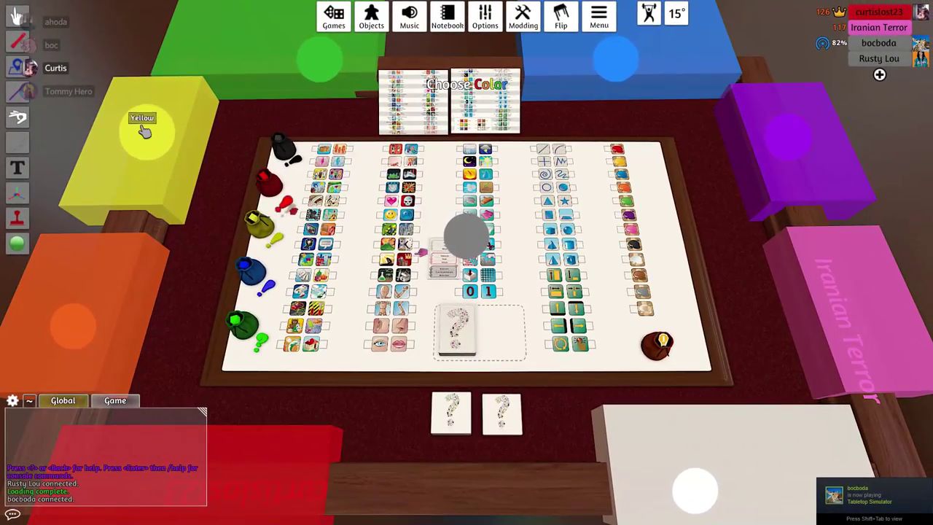
Step: Choose the Yellow seat in the Choose Color prompt to join as the yellow player
left_click(144, 130)
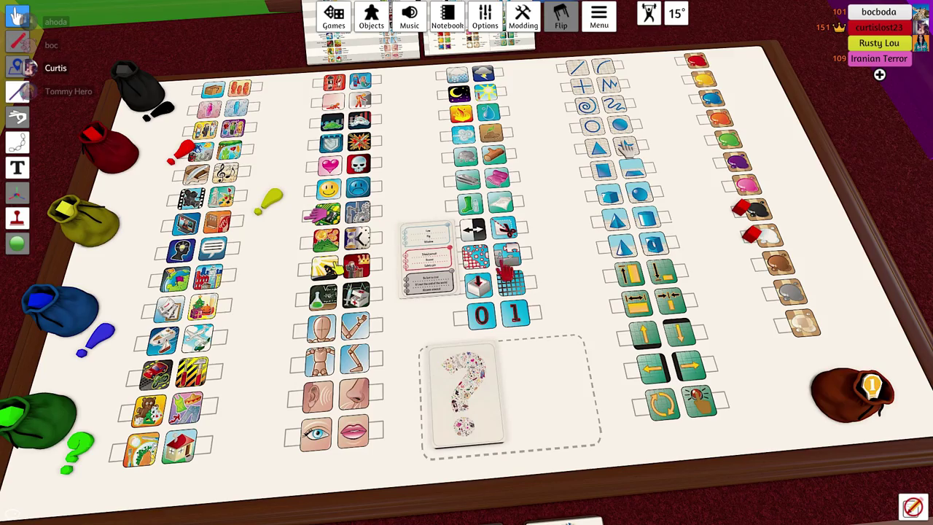
Step: Swing and pan the camera along the icon columns to read the placed clues and cubes
right_click(329, 272)
key("w")
scroll(466, 263, "up", 3)
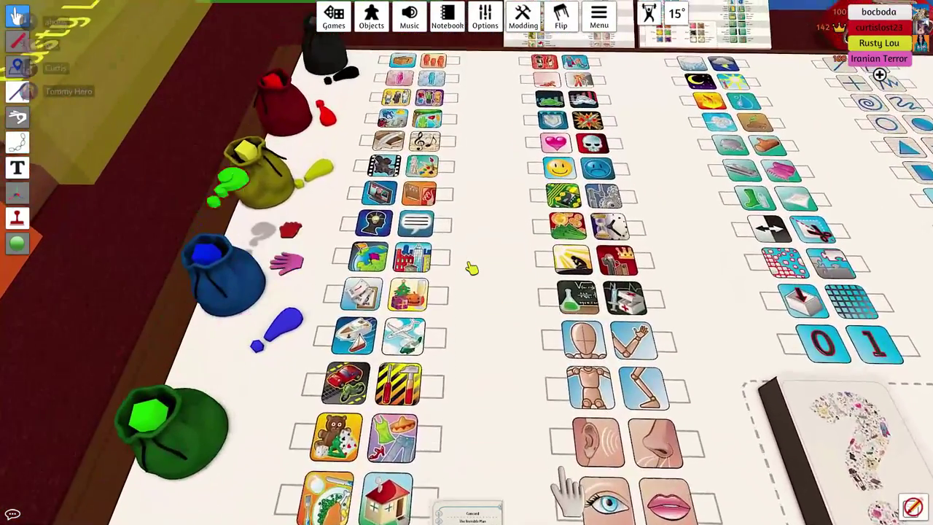
scroll(472, 269, "down", 2)
scroll(452, 269, "up", 3)
scroll(445, 269, "up", 3)
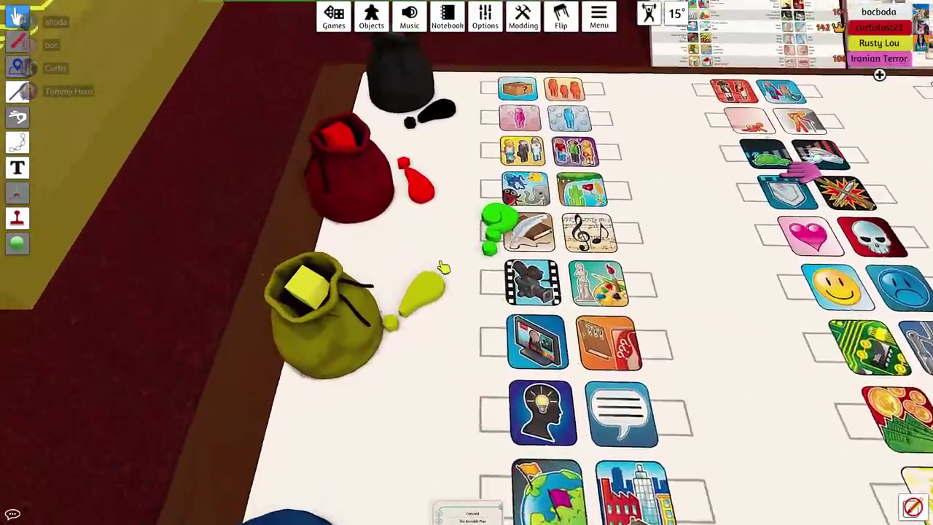
key("d")
key("d")
key("d")
key("d")
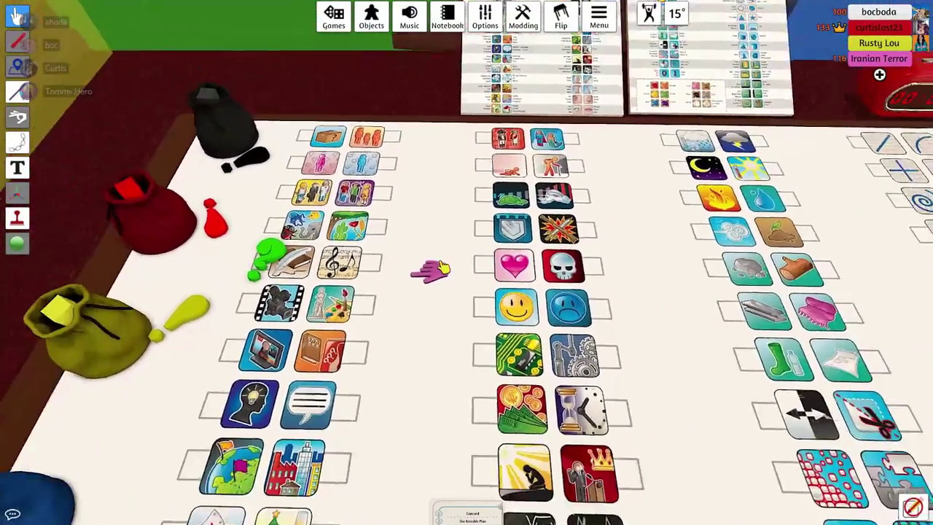
scroll(435, 272, "down", 3)
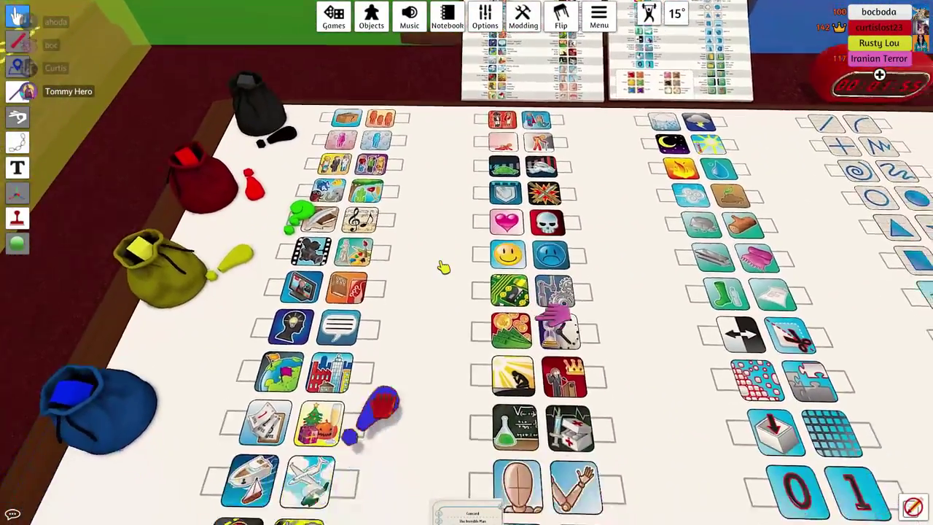
key("s")
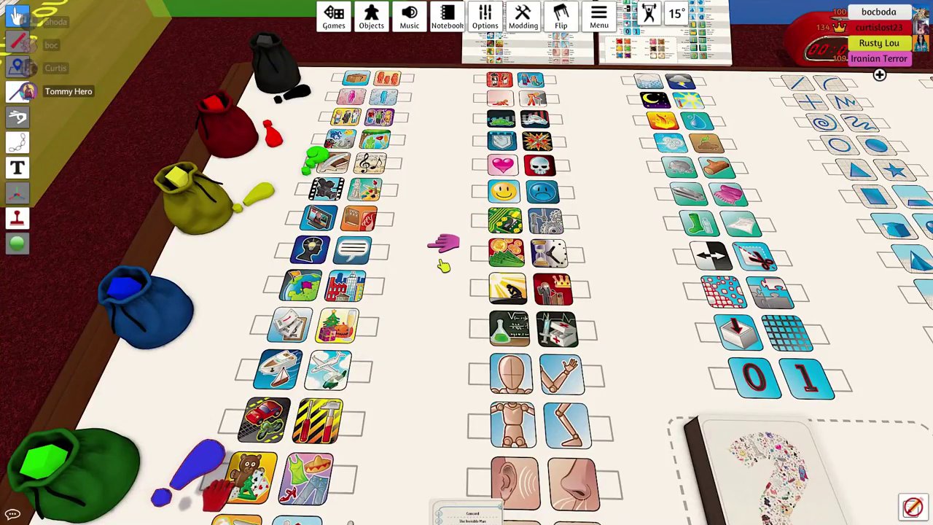
scroll(443, 267, "up", 4)
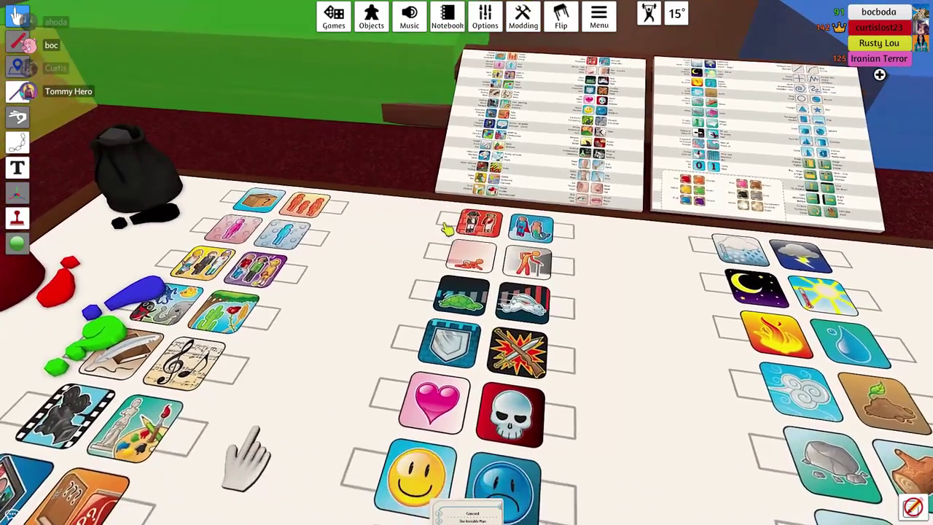
scroll(446, 230, "up", 3)
scroll(475, 257, "down", 3)
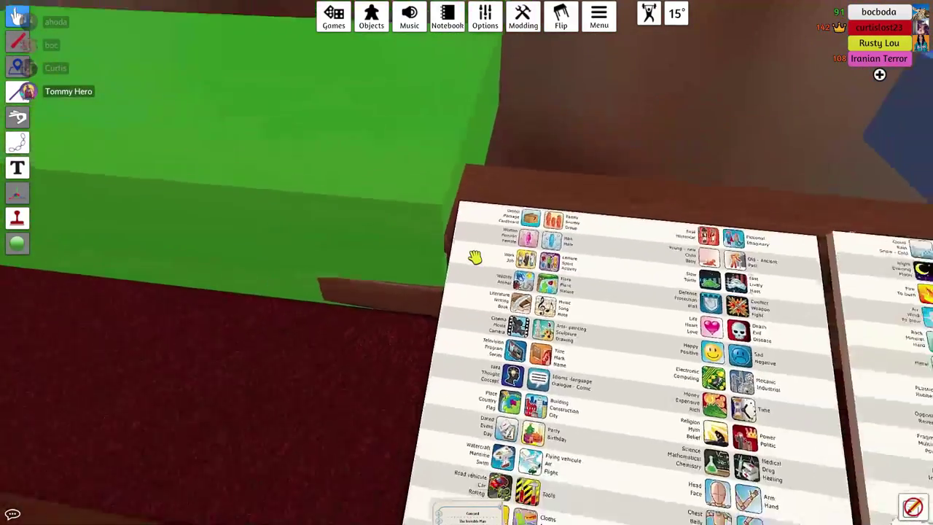
scroll(473, 253, "up", 4)
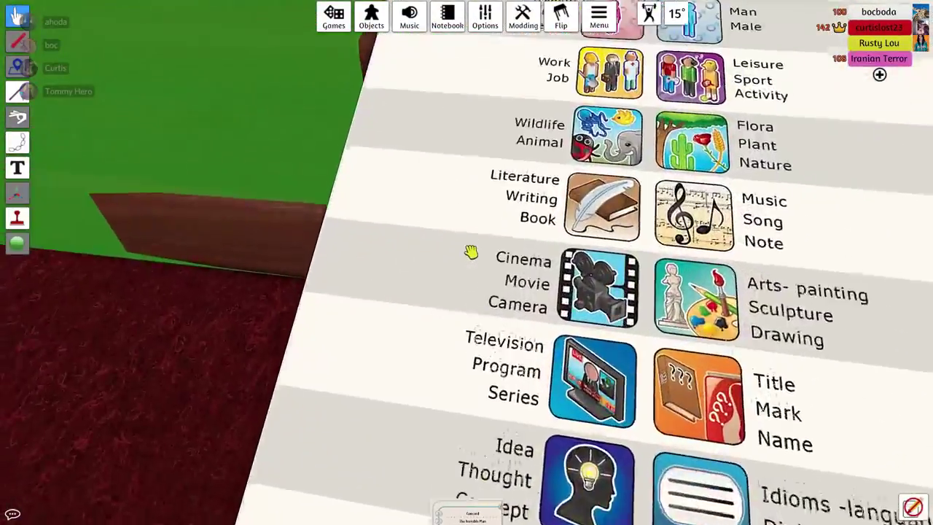
scroll(471, 252, "down", 5)
scroll(471, 252, "up", 5)
scroll(510, 277, "up", 2)
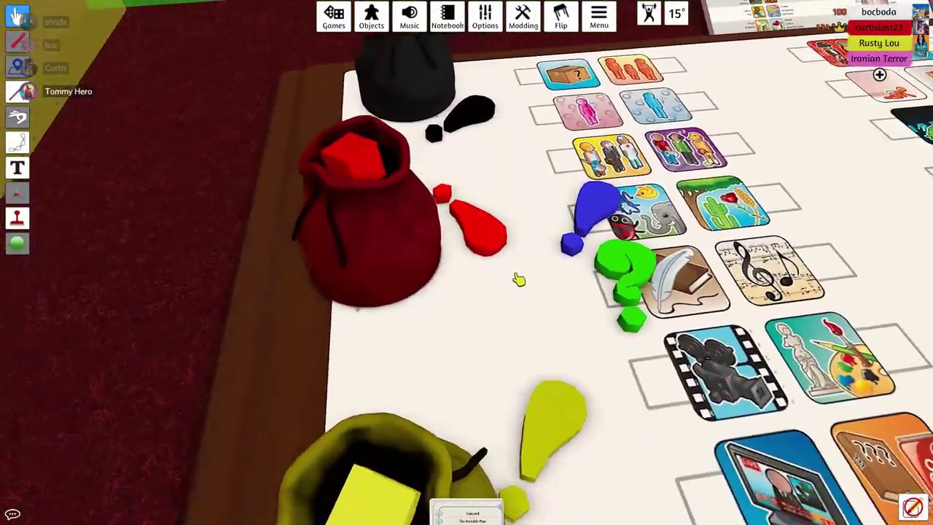
scroll(519, 280, "down", 6)
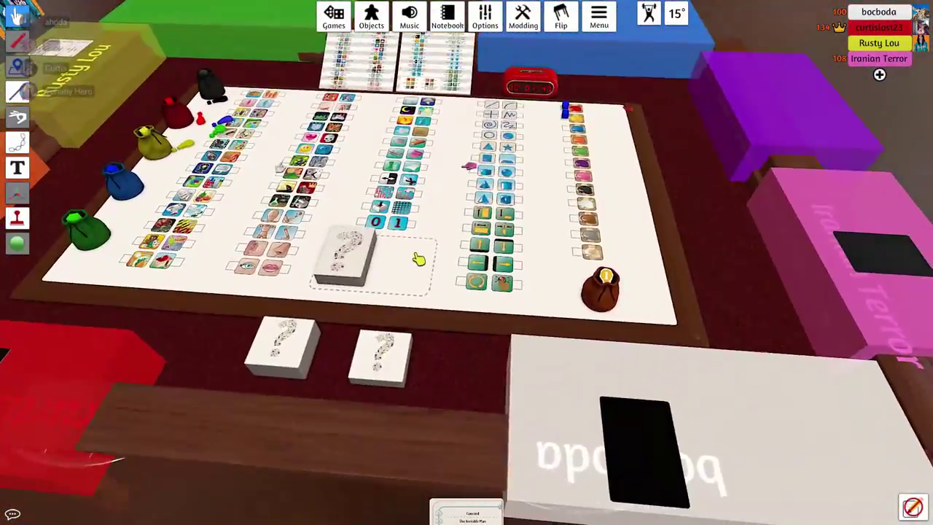
scroll(418, 261, "up", 3)
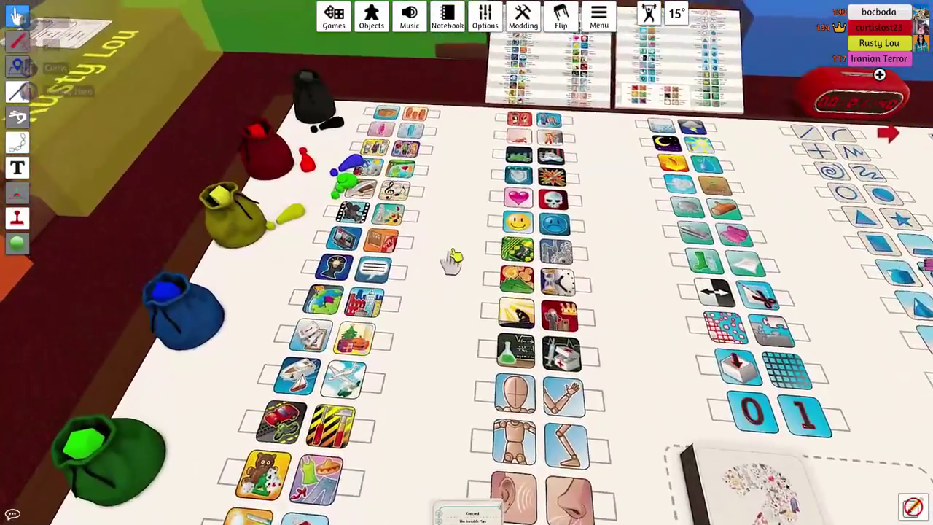
scroll(452, 262, "down", 2)
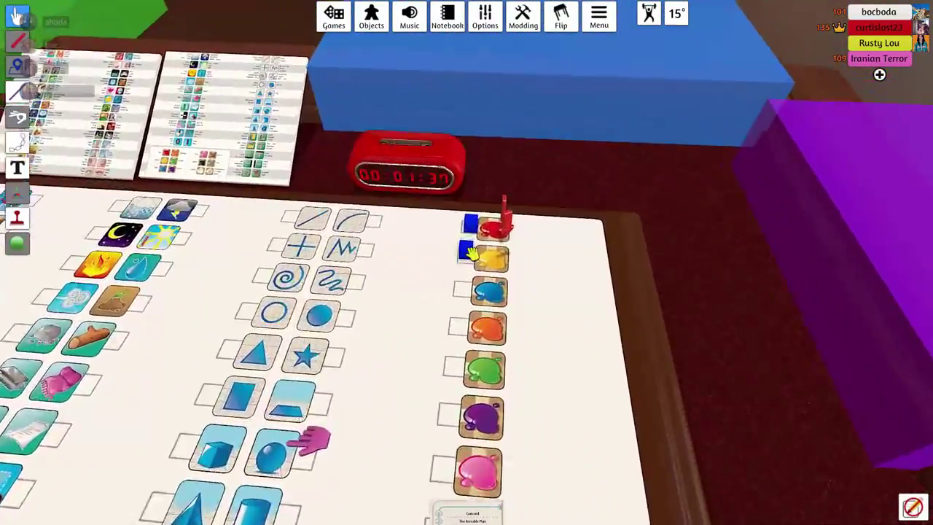
scroll(525, 292, "up", 4)
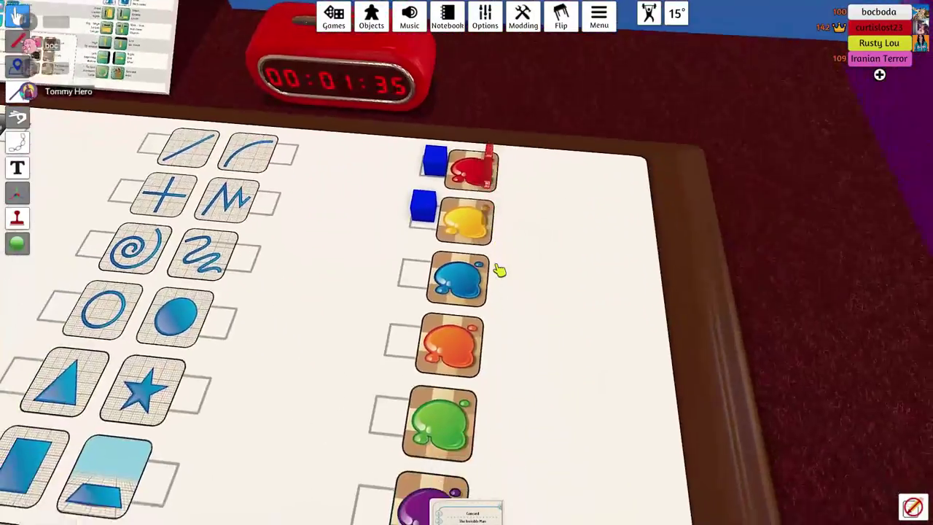
scroll(500, 271, "down", 5)
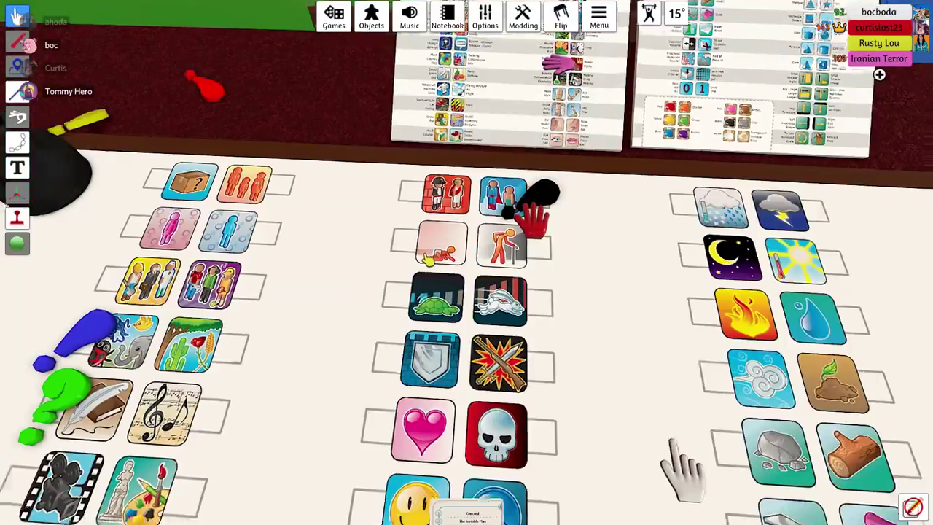
scroll(627, 416, "down", 3)
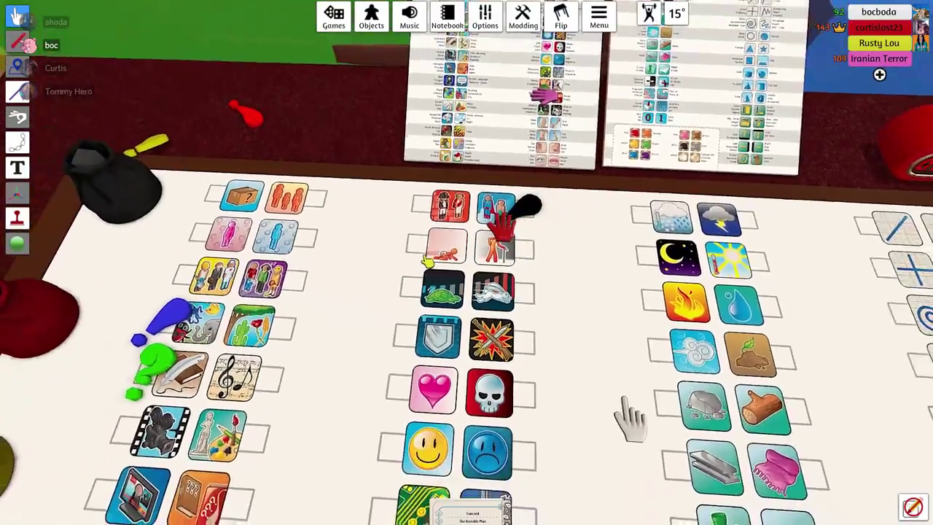
scroll(437, 255, "down", 3)
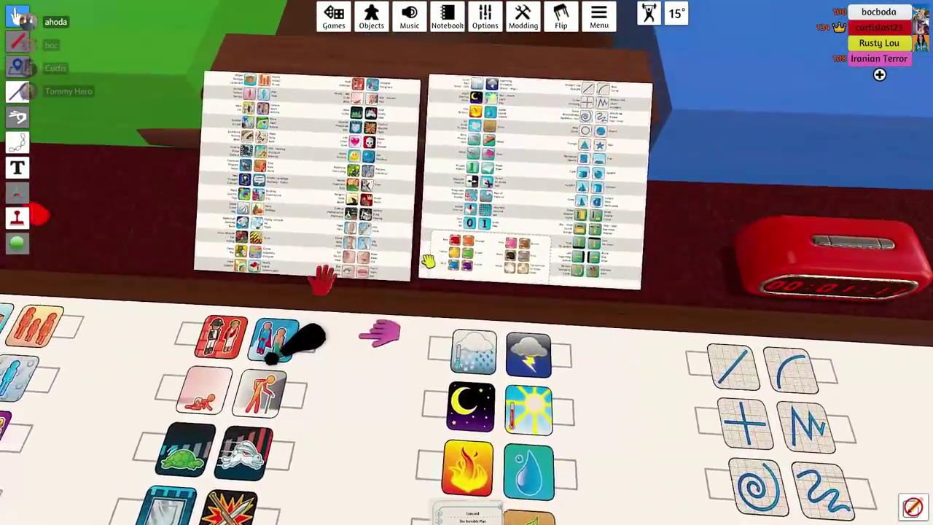
scroll(437, 255, "up", 5)
scroll(427, 261, "up", 5)
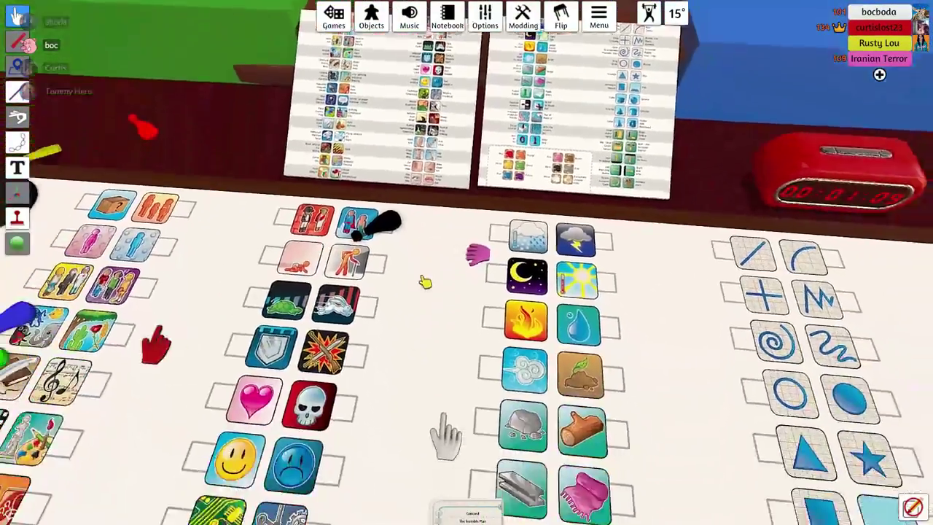
scroll(446, 319, "down", 4)
scroll(446, 219, "up", 4)
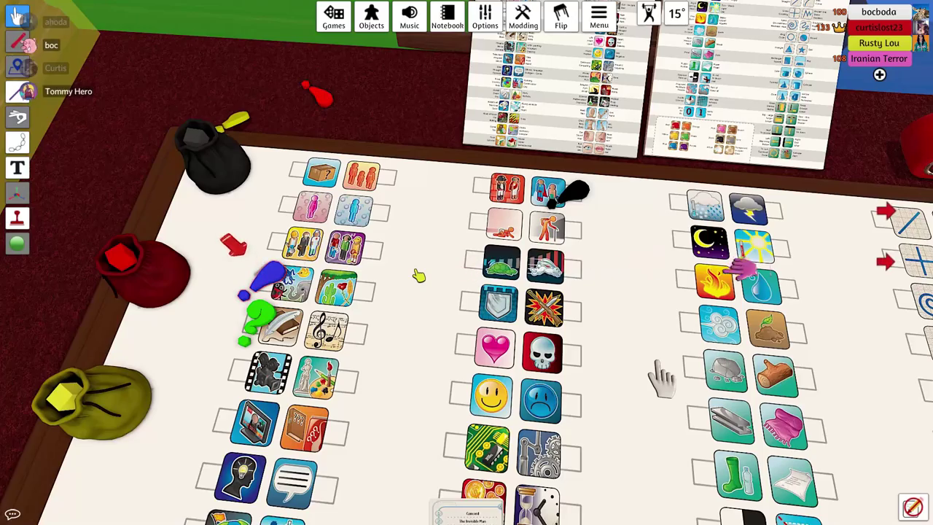
scroll(418, 275, "down", 5)
scroll(438, 328, "up", 5)
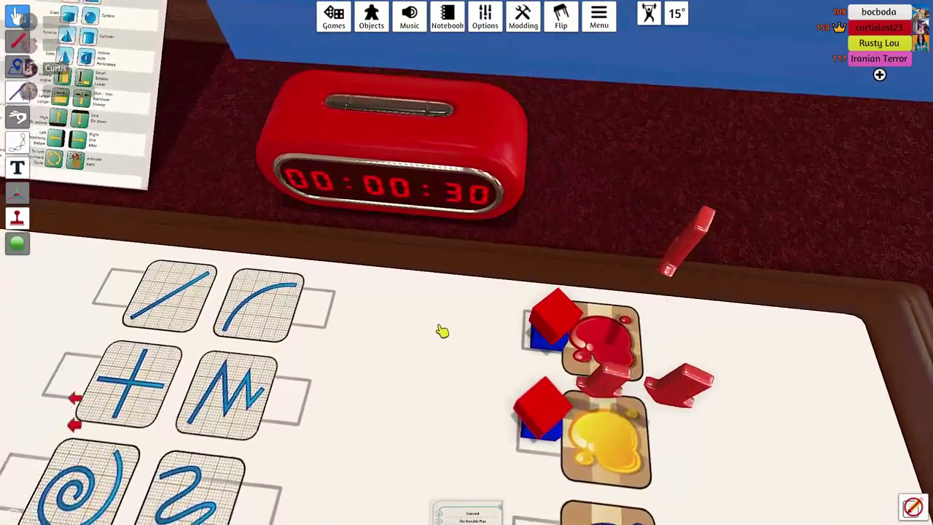
scroll(438, 328, "down", 3)
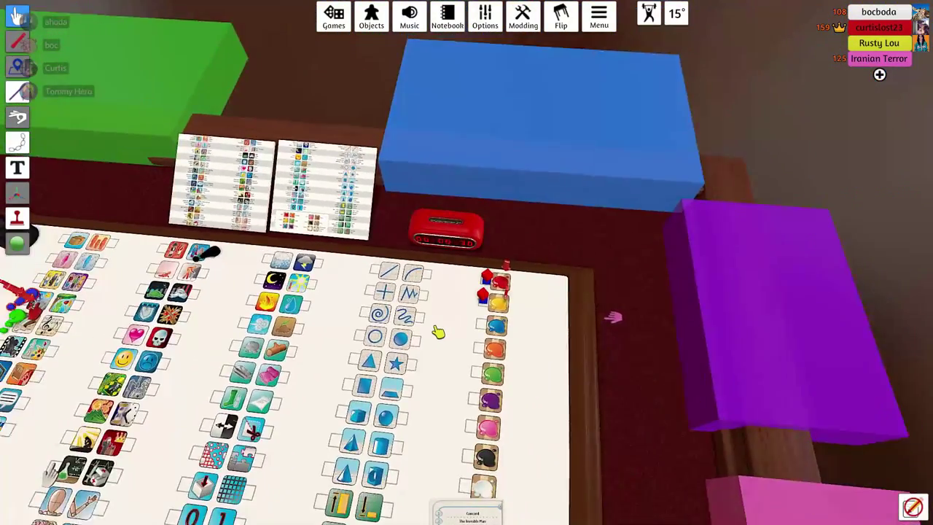
scroll(438, 333, "down", 1)
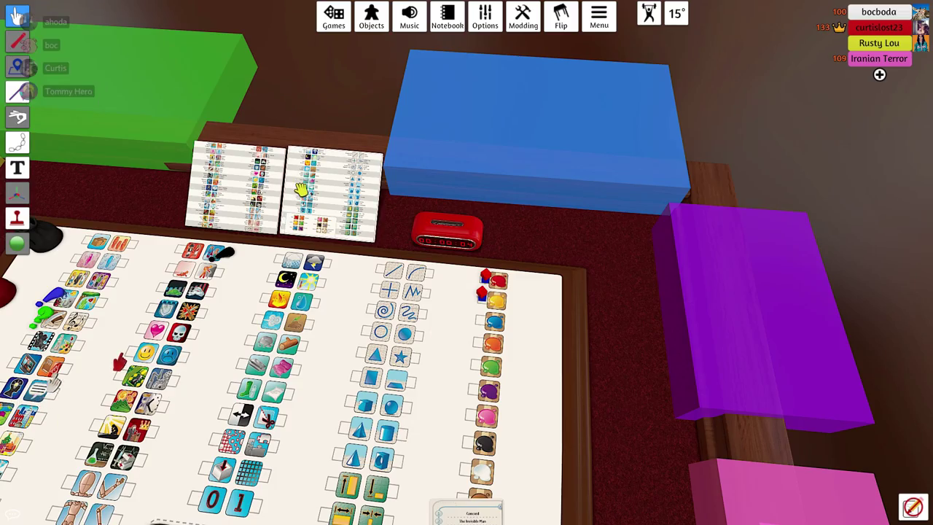
Step: Rotate and re-centre the view on the board, then flip the table to clear the clues
left_click_drag(302, 191, 656, 110)
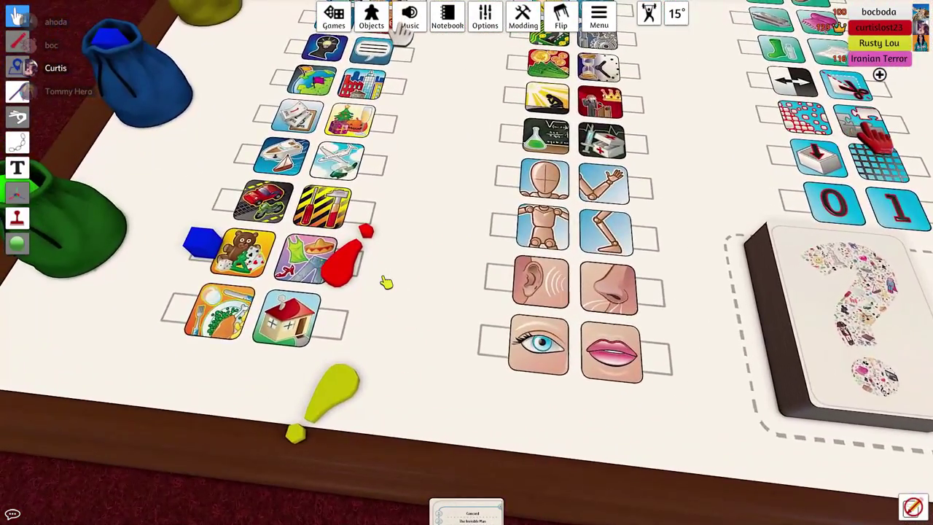
scroll(384, 283, "down", 5)
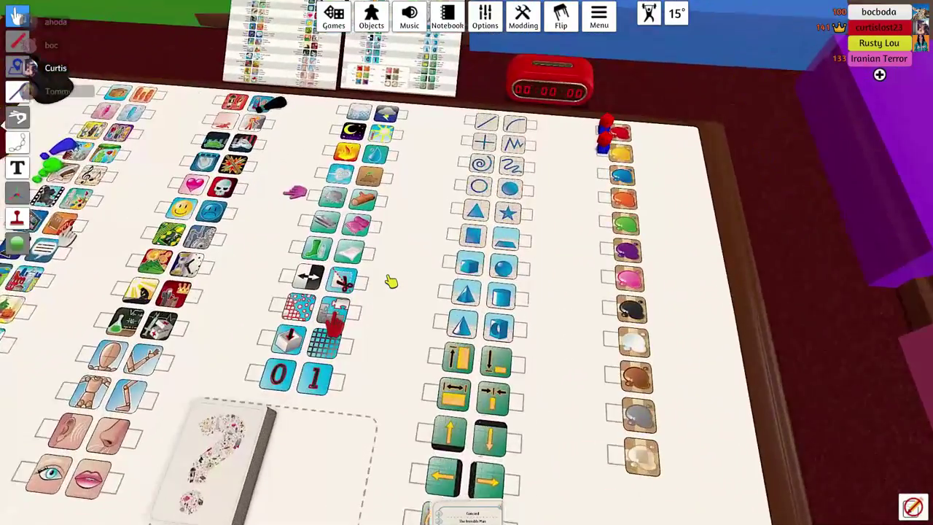
scroll(391, 283, "down", 3)
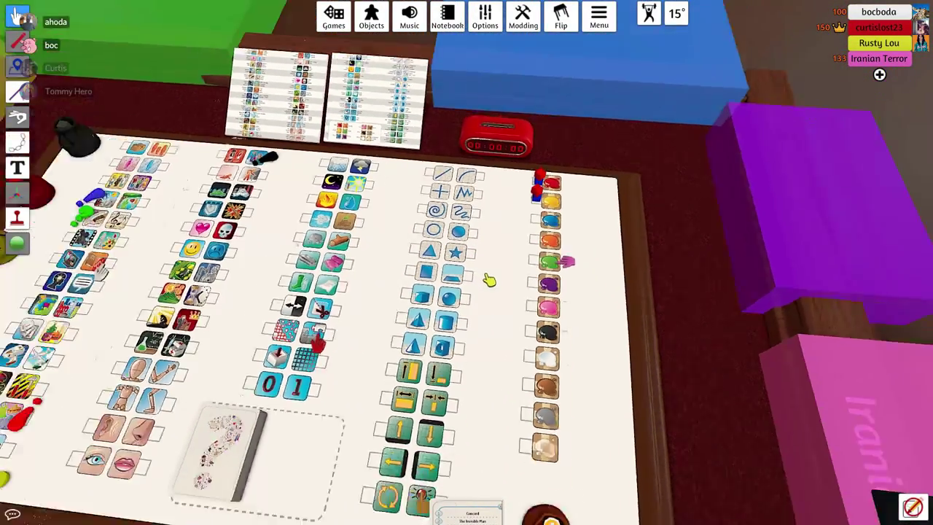
scroll(499, 273, "down", 4)
left_click_drag(499, 273, 487, 284)
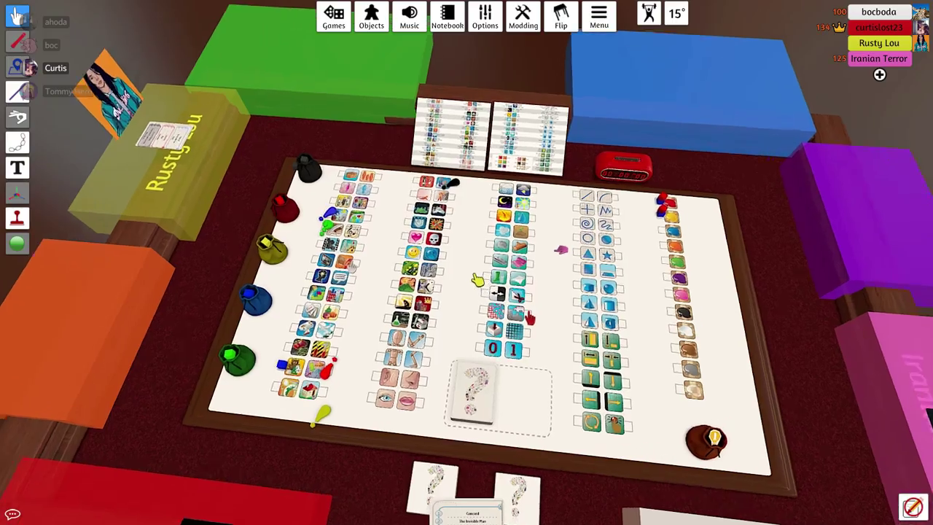
scroll(478, 282, "up", 6)
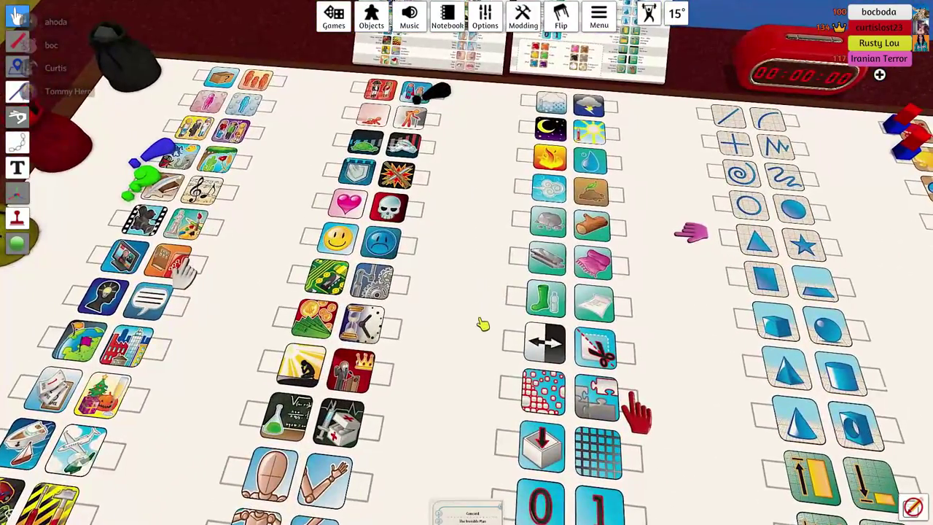
scroll(483, 327, "up", 3)
key("space")
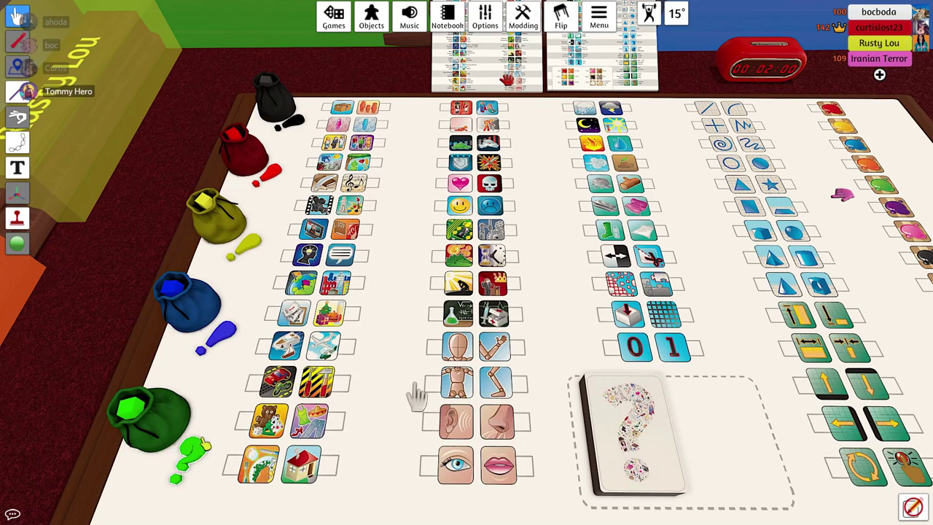
Step: Pan across the reset board to the reference sheets and the purple and pink seats
key("w")
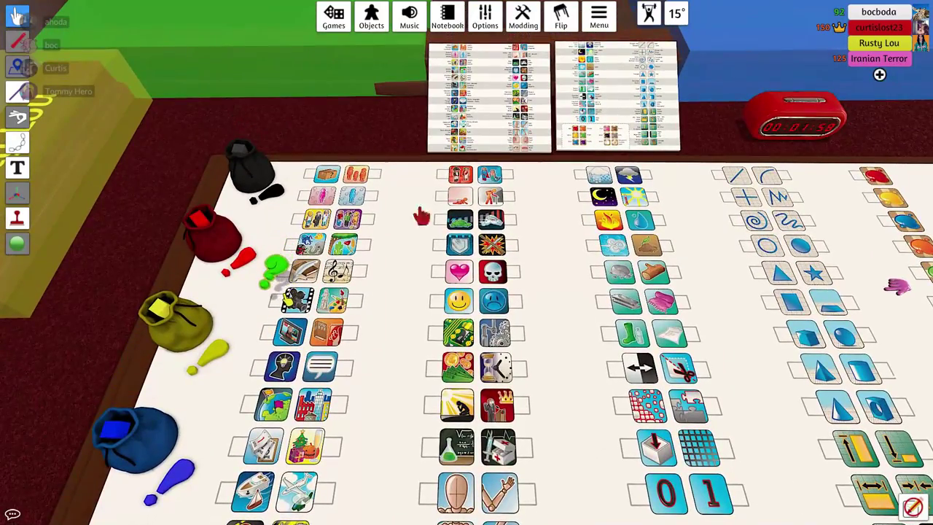
scroll(386, 302, "down", 5)
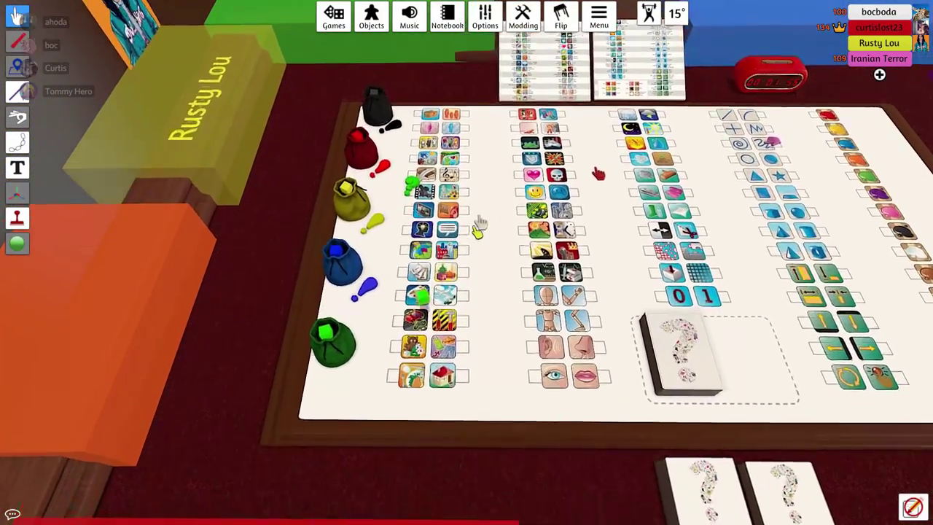
key("s")
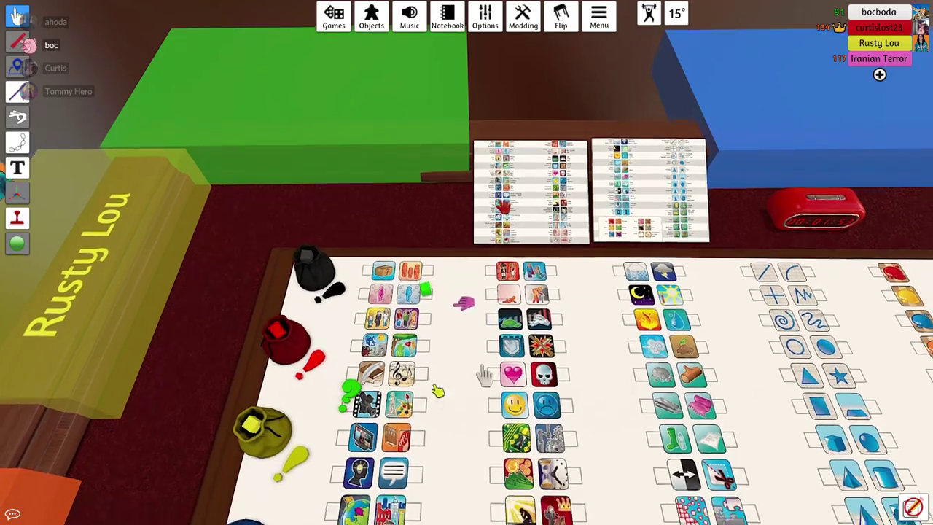
scroll(459, 414, "down", 5)
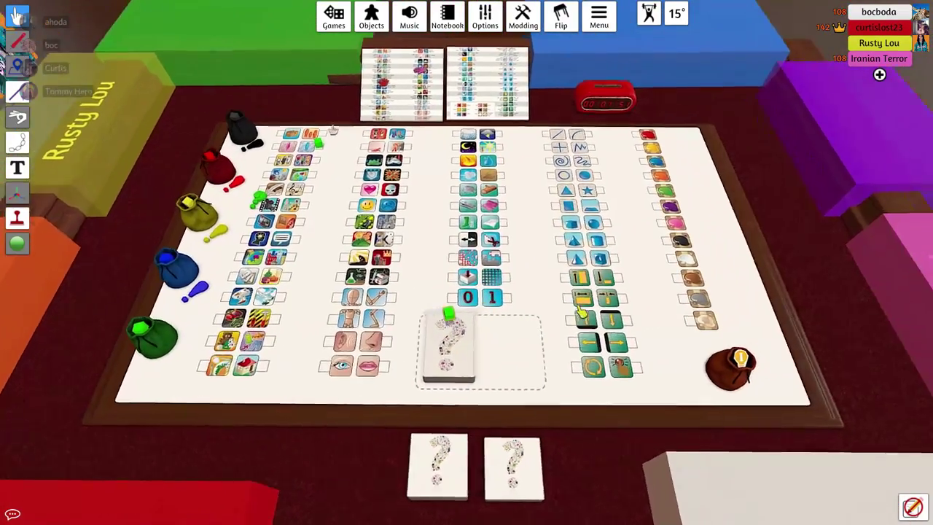
key("d")
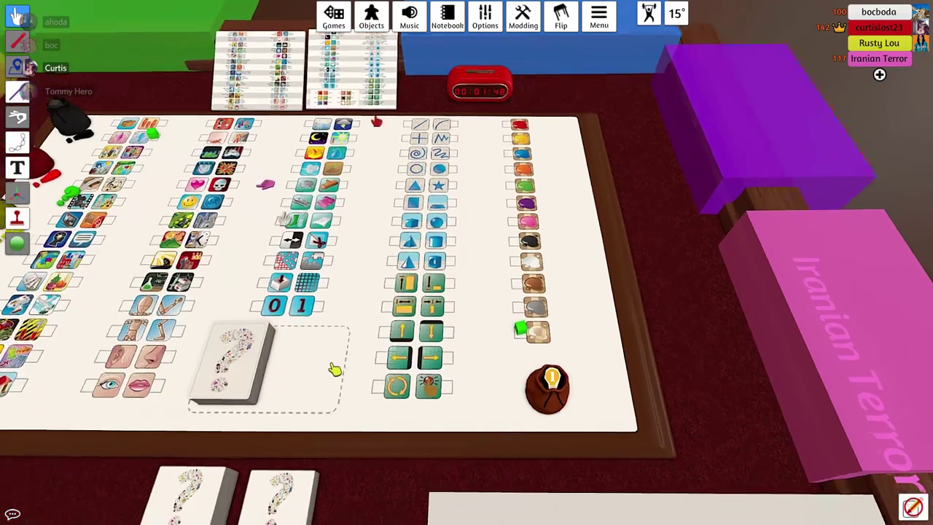
scroll(369, 416, "up", 4)
Step: Pan across the icon columns and reference sheets, then return to the whole game board
key("a")
scroll(307, 316, "up", 3)
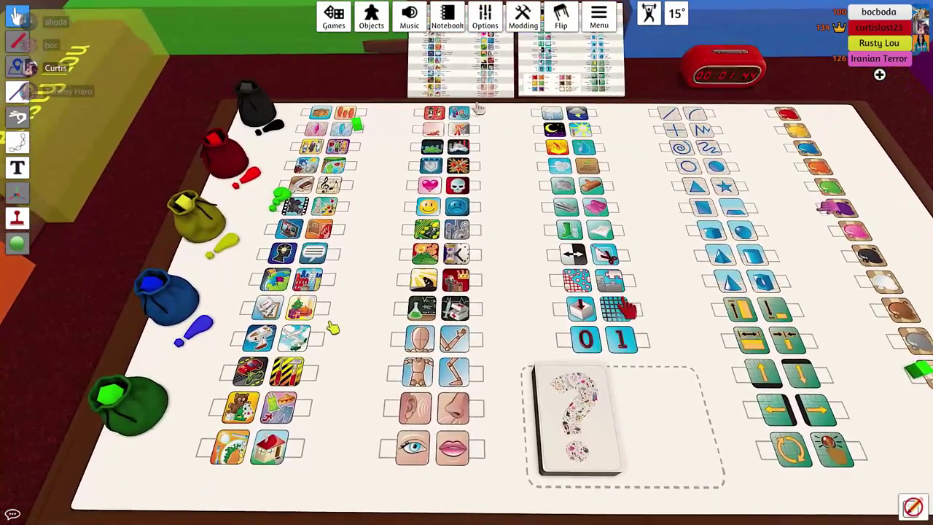
scroll(332, 328, "down", 6)
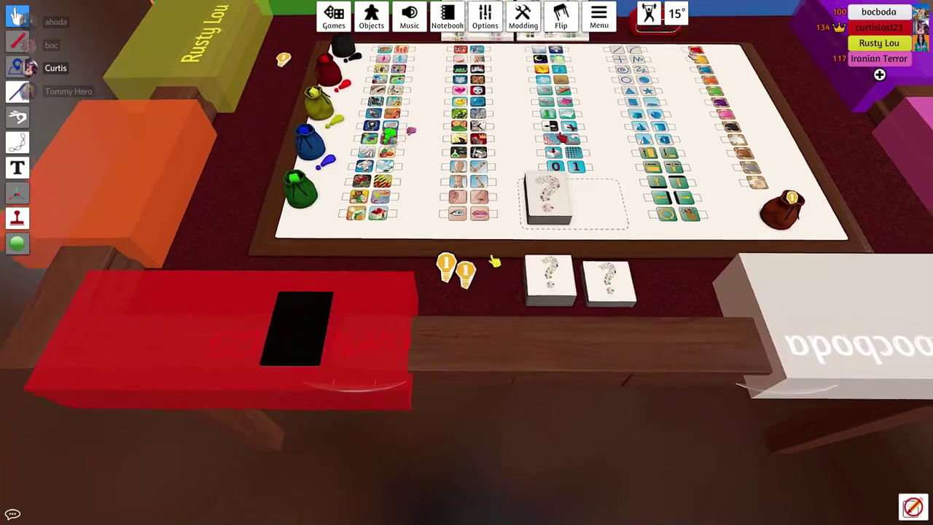
scroll(495, 262, "up", 3)
scroll(481, 277, "up", 4)
scroll(466, 291, "up", 4)
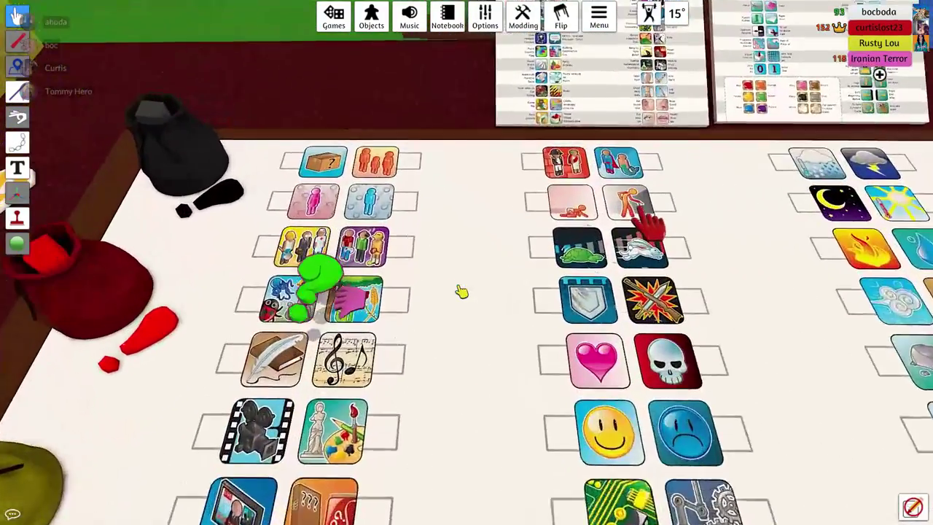
scroll(463, 295, "down", 2)
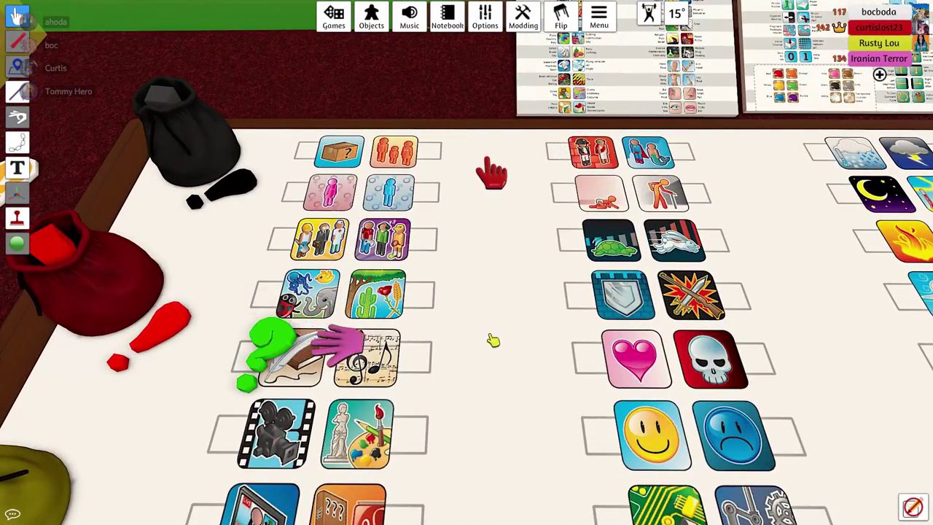
scroll(496, 341, "down", 4)
scroll(555, 379, "up", 2)
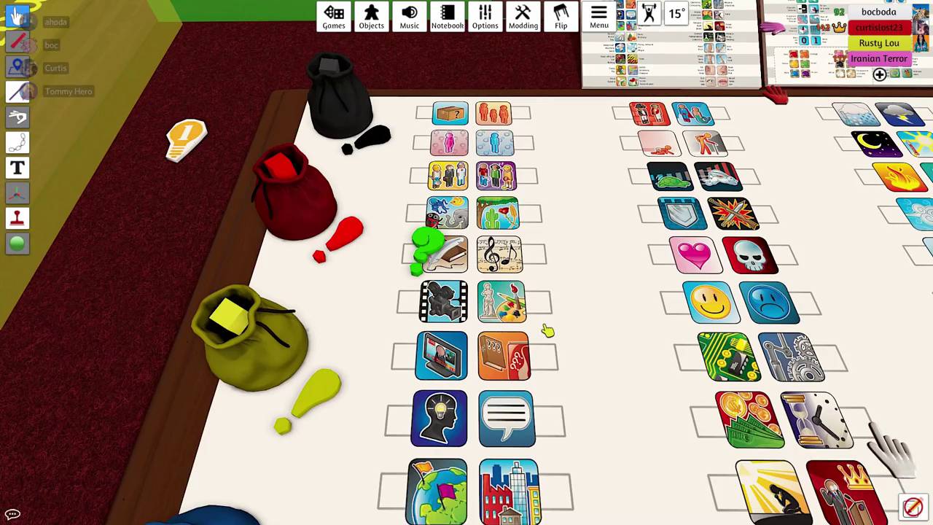
key("s")
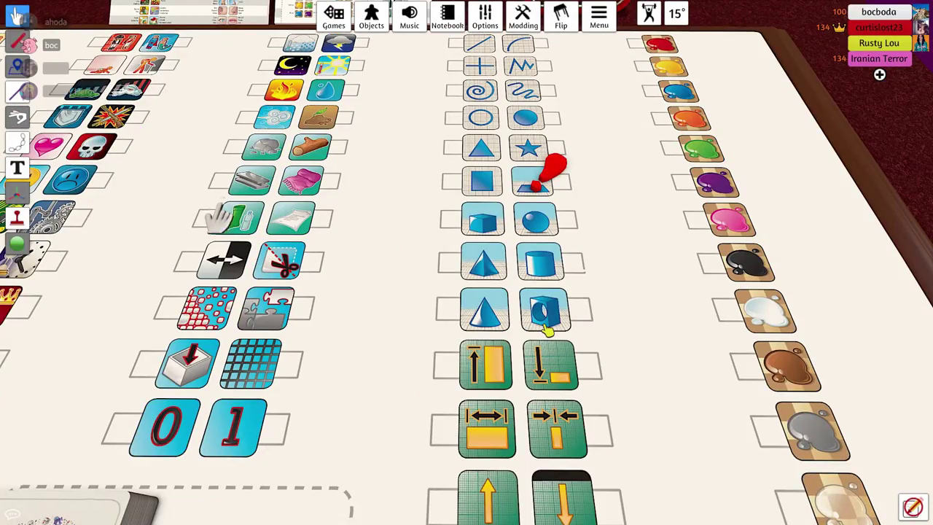
scroll(452, 230, "down", 2)
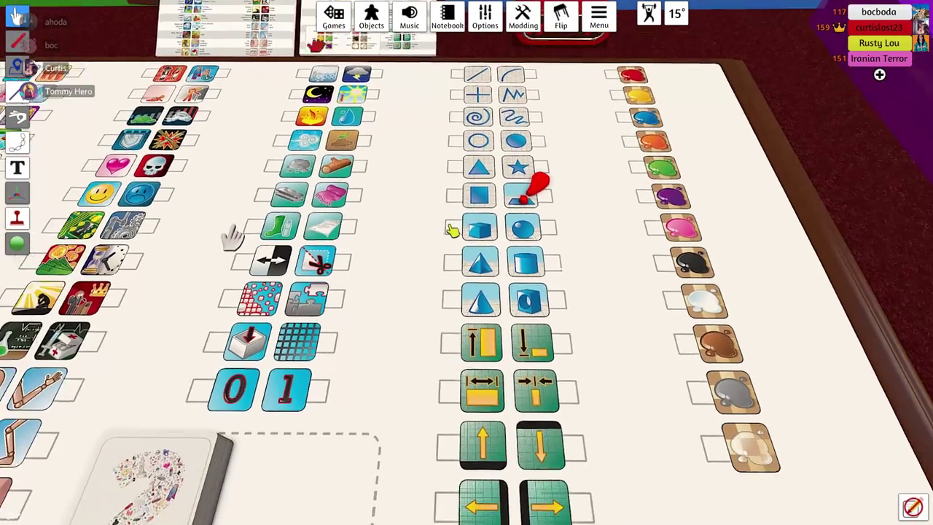
scroll(233, 237, "down", 2)
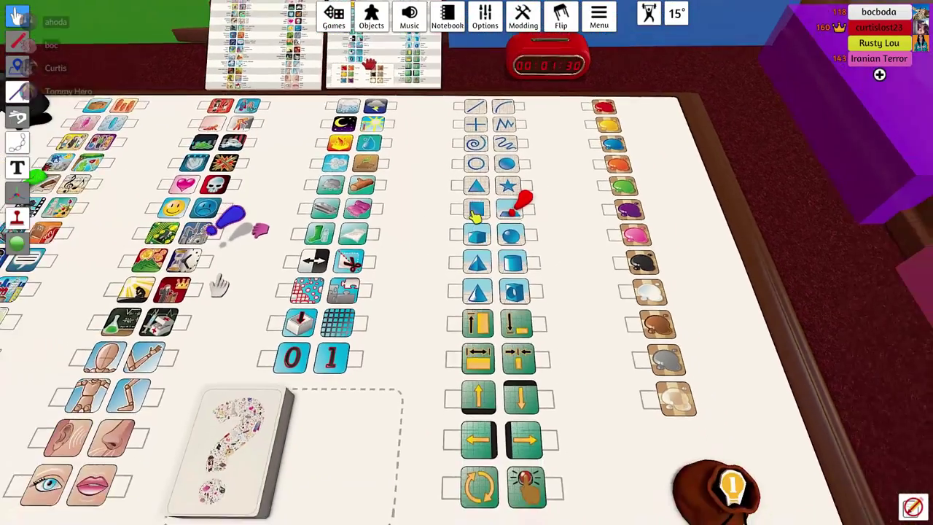
scroll(102, 248, "up", 3)
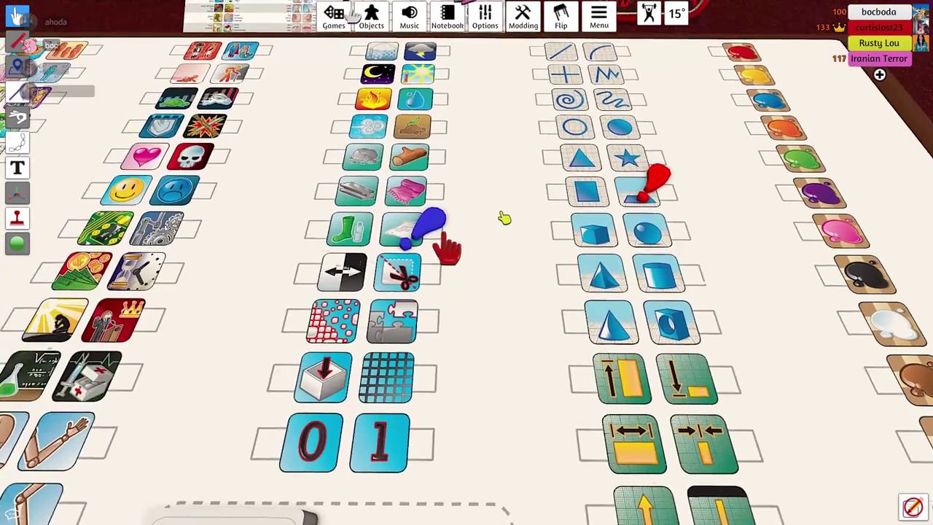
scroll(506, 216, "up", 5)
scroll(505, 216, "down", 5)
key("w")
scroll(518, 219, "up", 5)
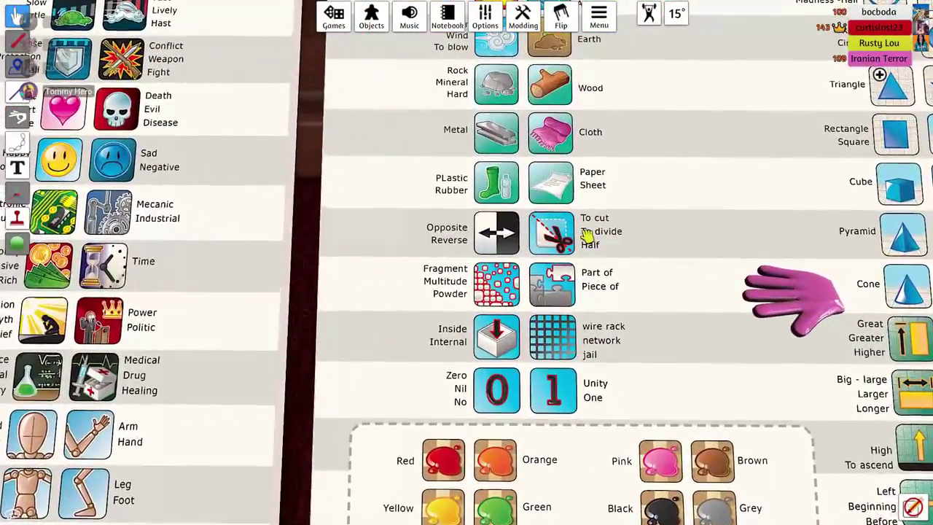
scroll(587, 235, "down", 5)
key("s")
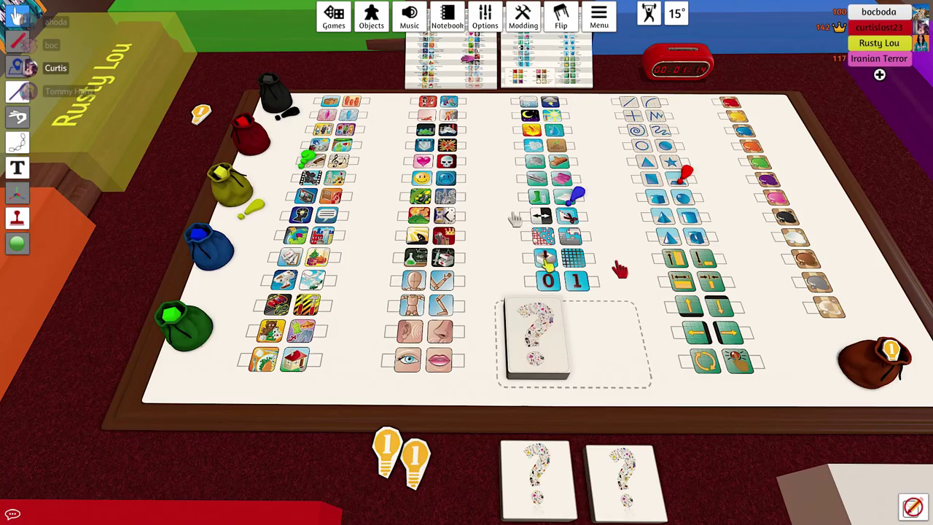
scroll(516, 219, "up", 5)
scroll(503, 218, "down", 5)
scroll(466, 226, "up", 1)
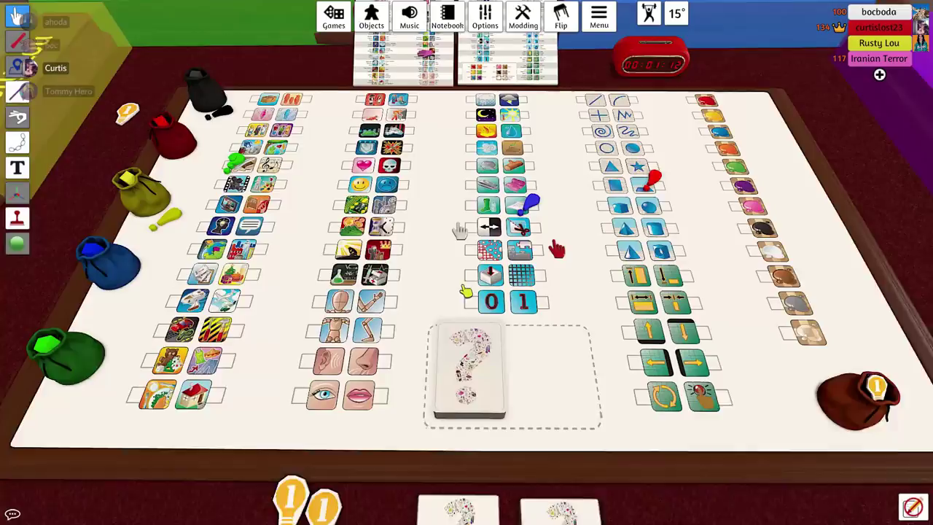
scroll(461, 231, "up", 8)
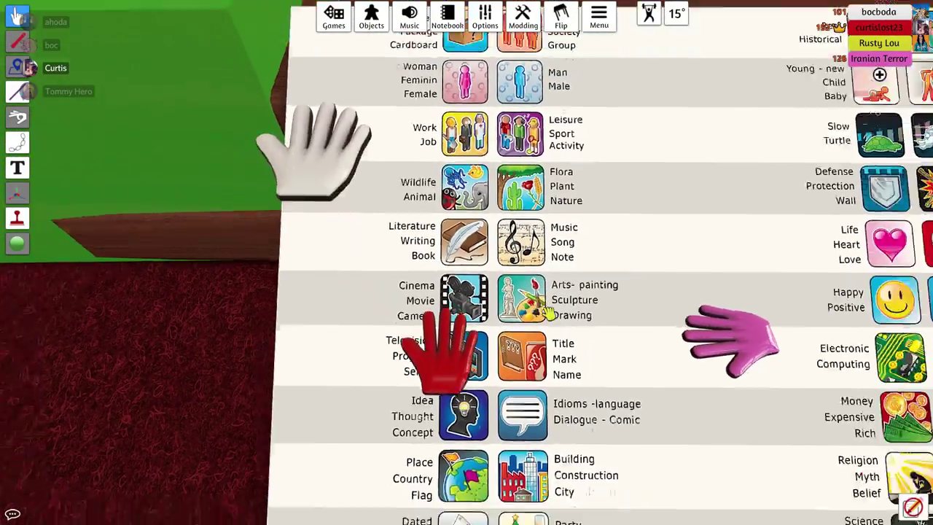
scroll(548, 315, "down", 5)
Step: Pan from the category sheet over the board, bags, timer and surrounding icon columns
key("s")
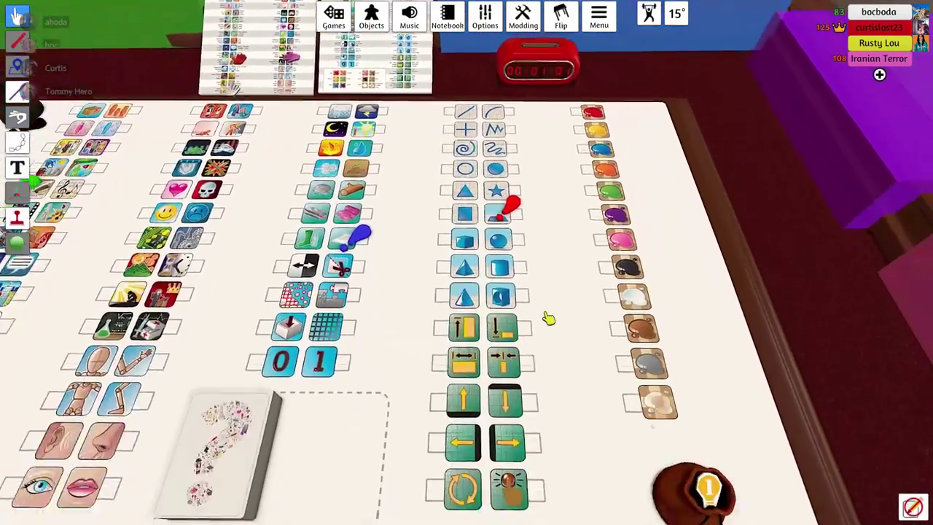
scroll(549, 319, "down", 5)
key("e")
scroll(549, 318, "up", 5)
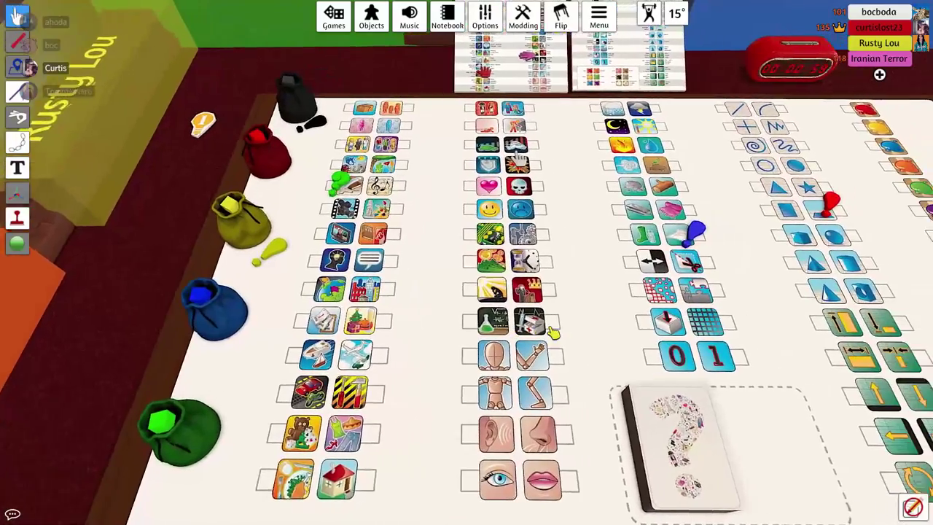
scroll(554, 334, "down", 4)
scroll(555, 334, "up", 4)
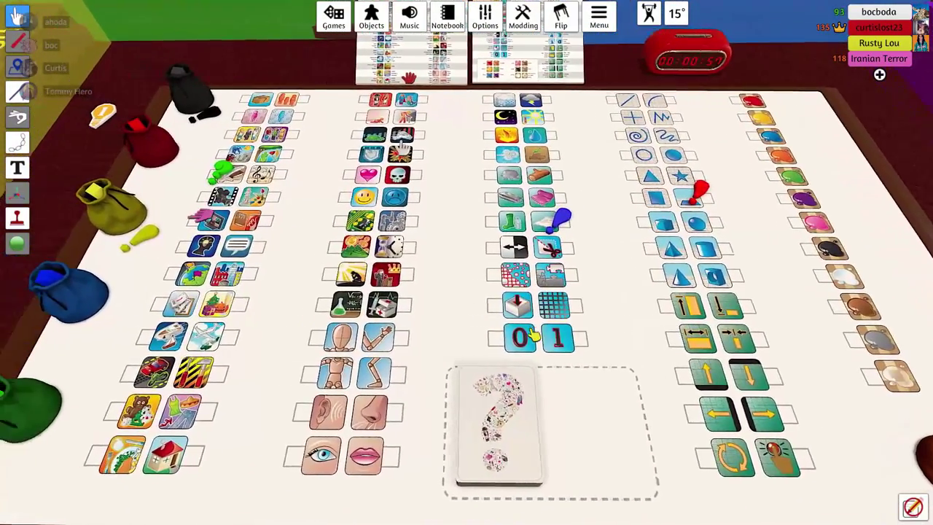
key("d")
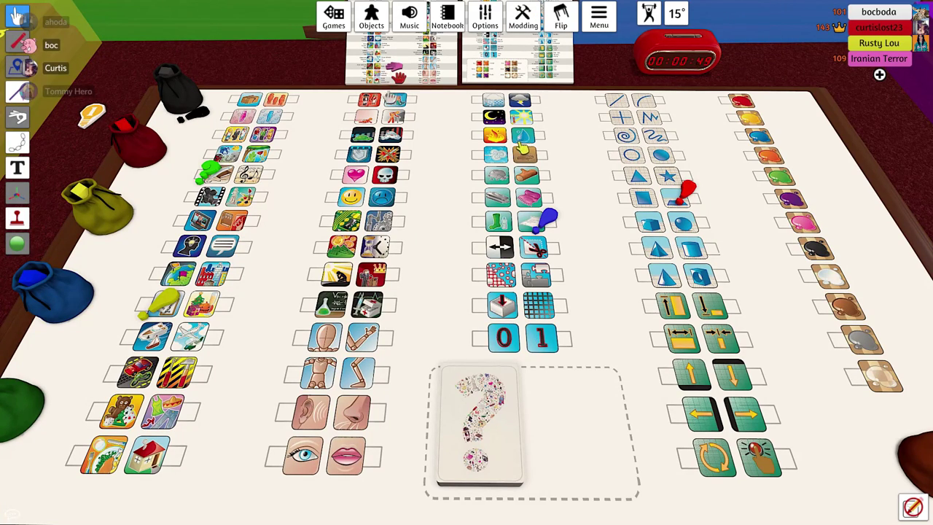
scroll(350, 188, "down", 3)
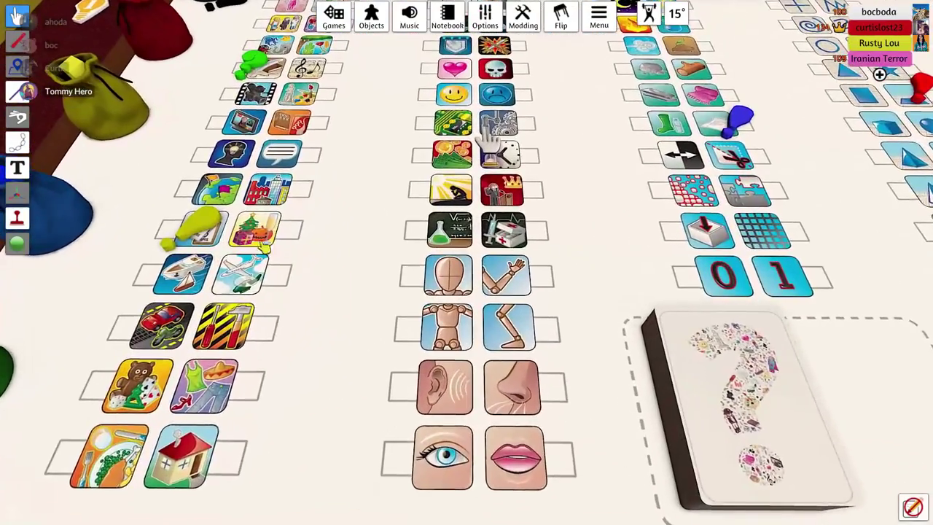
scroll(379, 219, "up", 5)
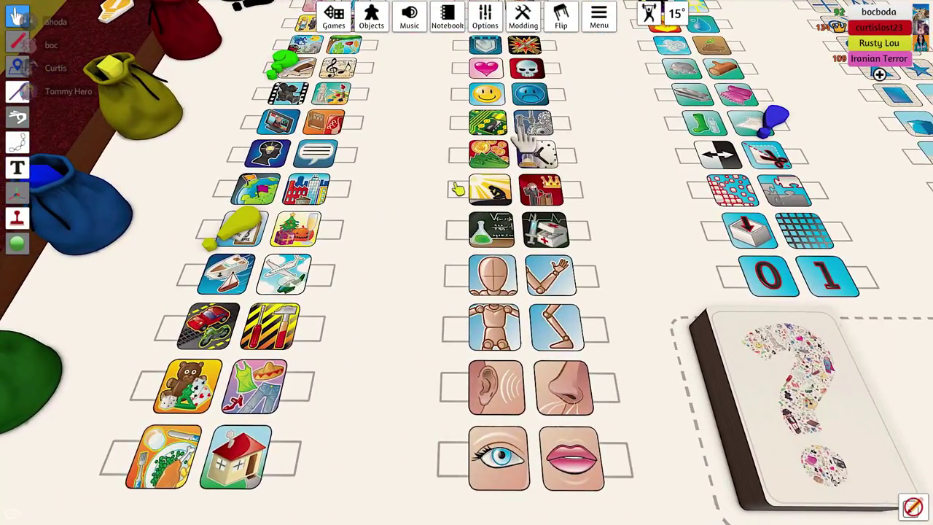
scroll(535, 142, "down", 5)
scroll(467, 219, "up", 5)
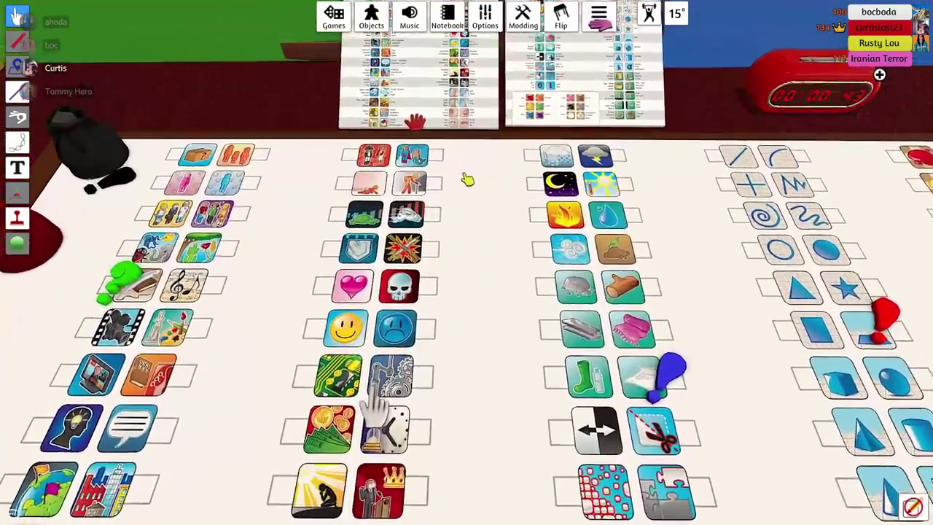
scroll(468, 181, "up", 5)
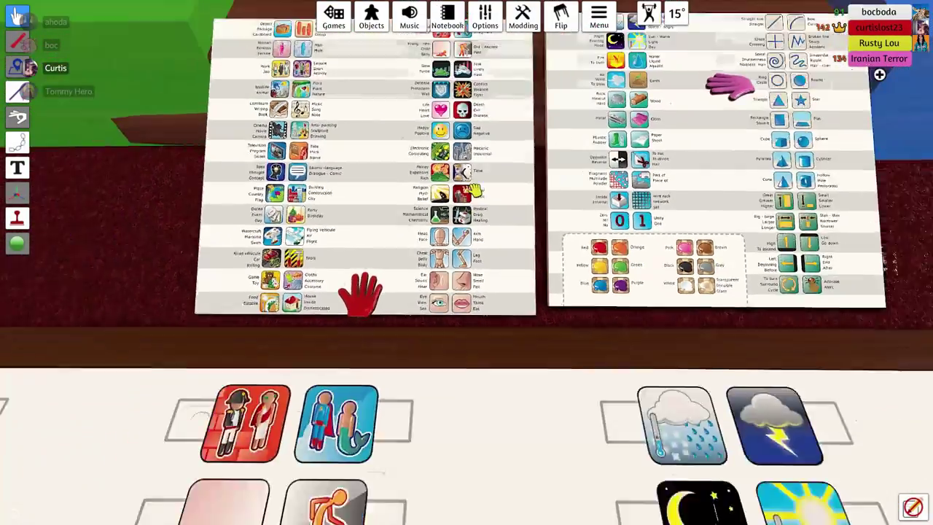
scroll(474, 193, "down", 5)
scroll(474, 195, "down", 5)
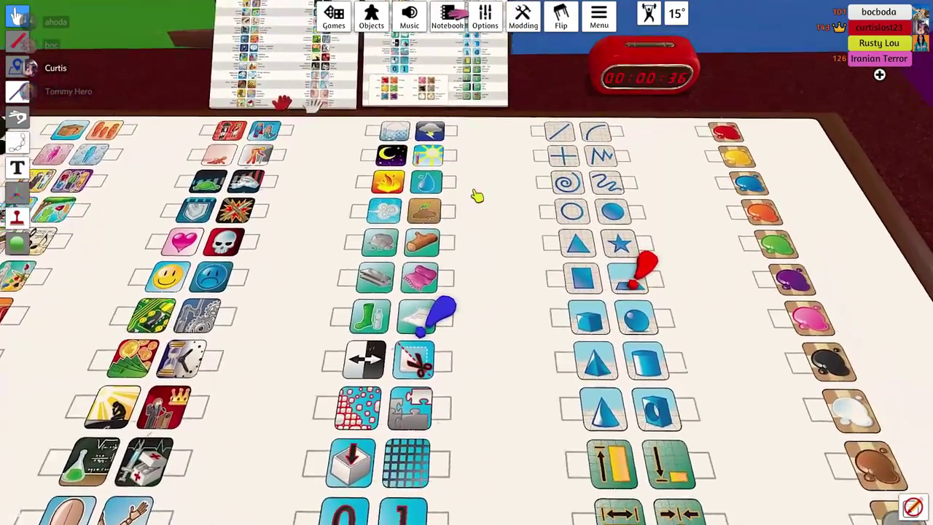
key("w")
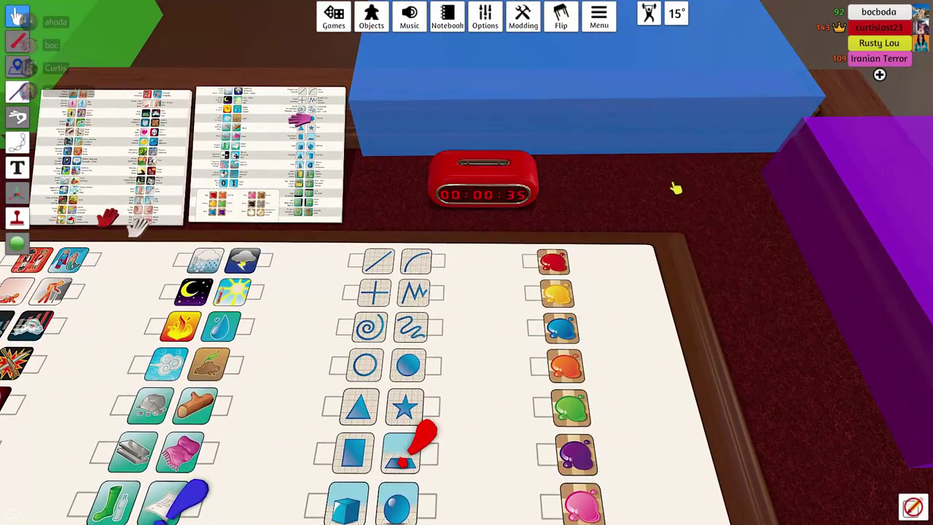
scroll(503, 196, "down", 5)
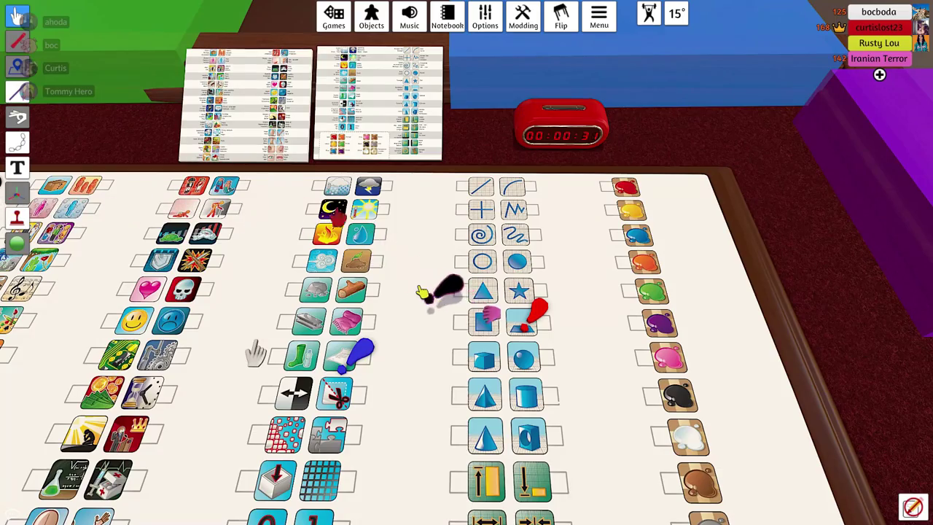
scroll(255, 354, "down", 3)
scroll(219, 291, "up", 4)
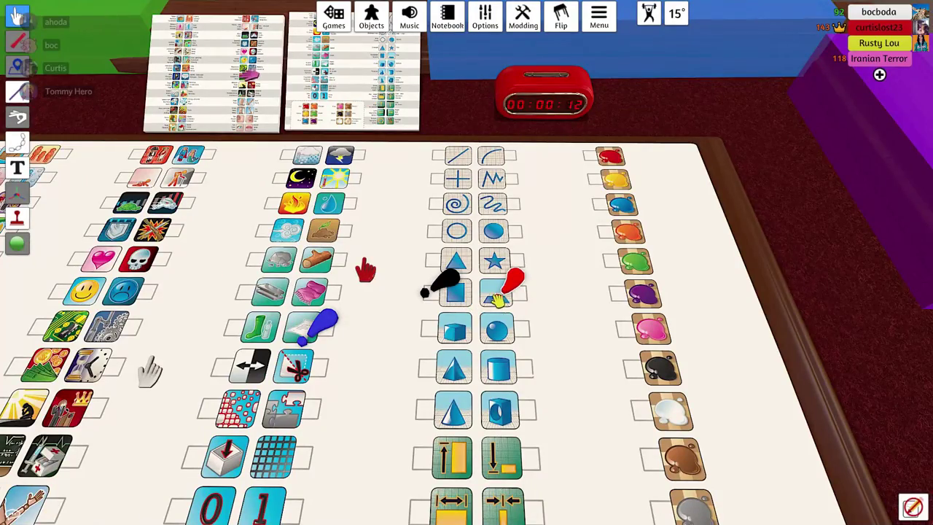
scroll(150, 372, "down", 4)
key("a")
scroll(782, 283, "up", 3)
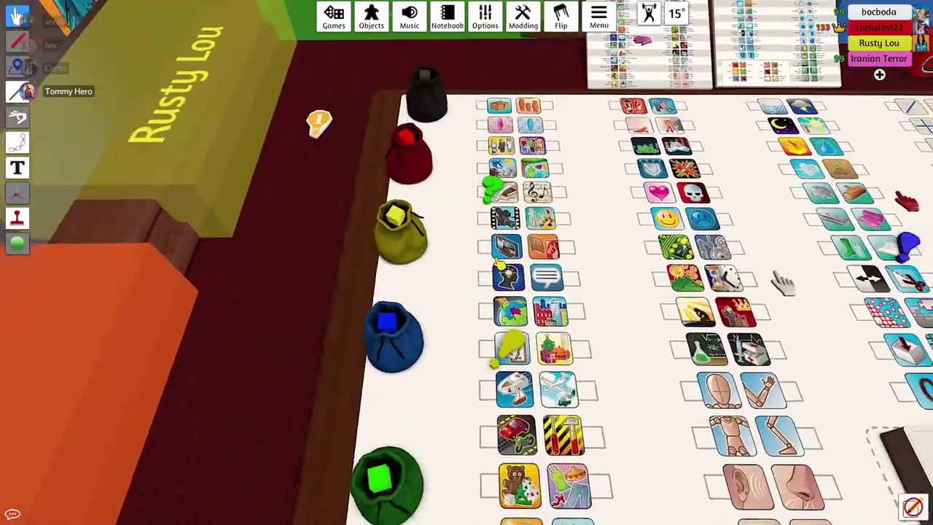
scroll(782, 283, "down", 5)
key("d")
scroll(467, 263, "up", 4)
scroll(467, 263, "up", 3)
scroll(406, 251, "down", 4)
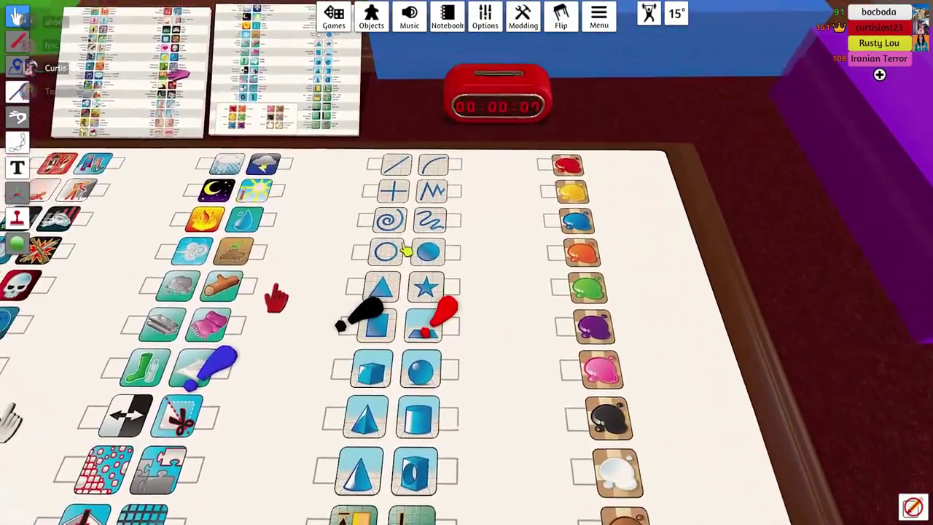
key("w")
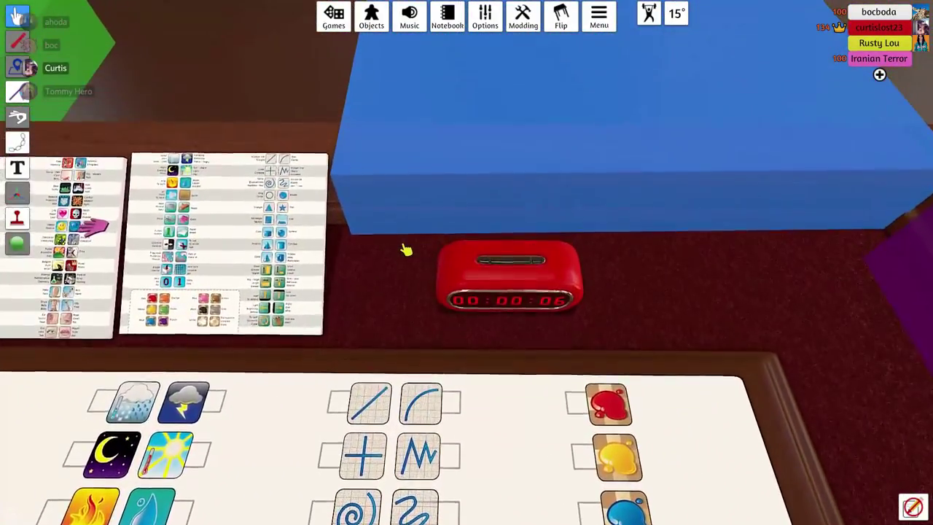
key("s")
scroll(406, 250, "up", 3)
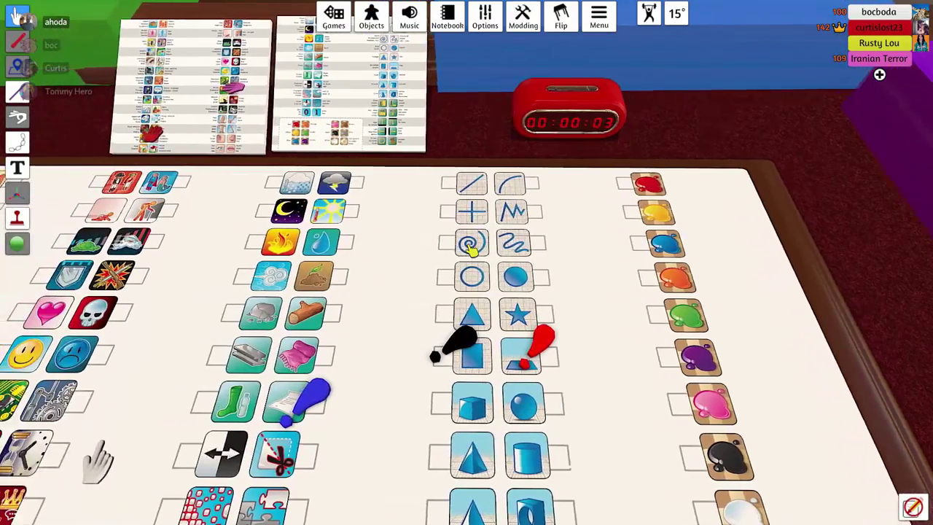
key("a")
scroll(467, 262, "up", 3)
scroll(467, 262, "down", 3)
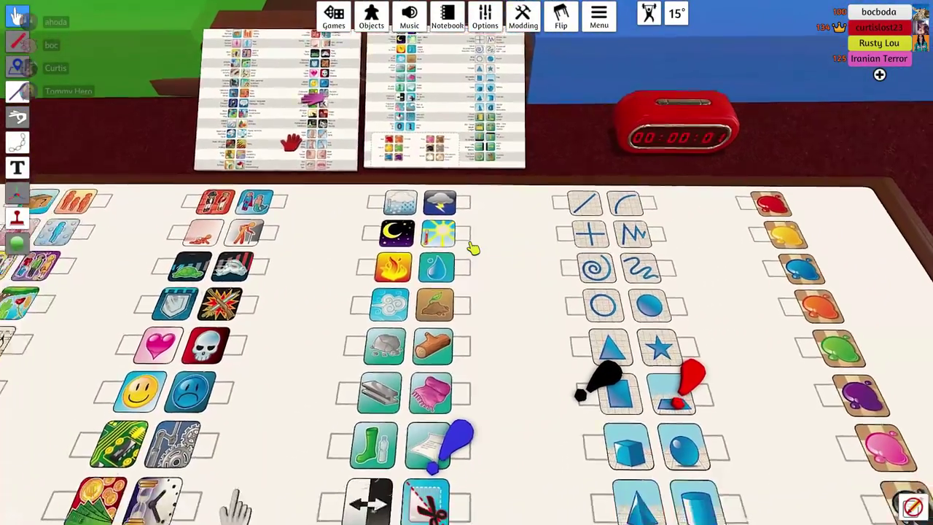
scroll(472, 250, "down", 4)
scroll(473, 251, "up", 4)
scroll(472, 250, "down", 3)
scroll(467, 263, "down", 3)
scroll(433, 179, "down", 2)
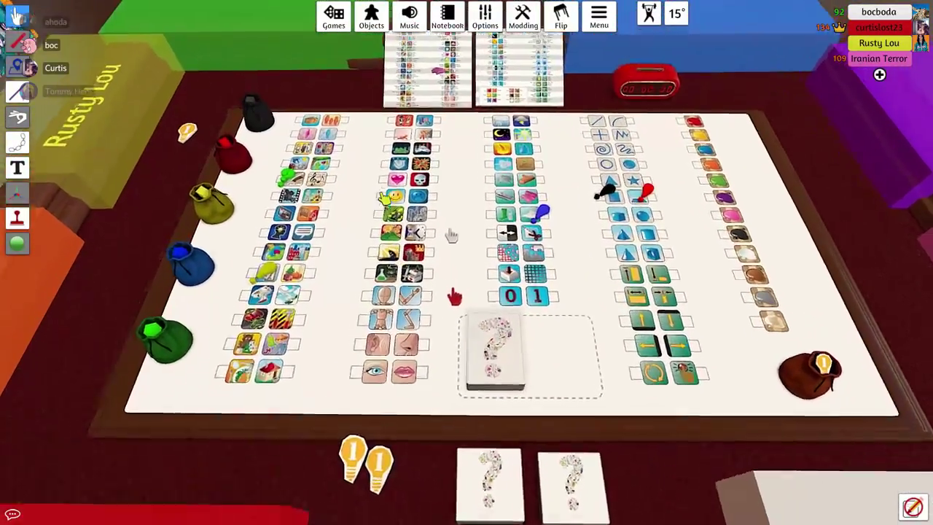
scroll(433, 178, "up", 4)
scroll(496, 212, "up", 2)
scroll(613, 169, "down", 3)
scroll(467, 248, "down", 3)
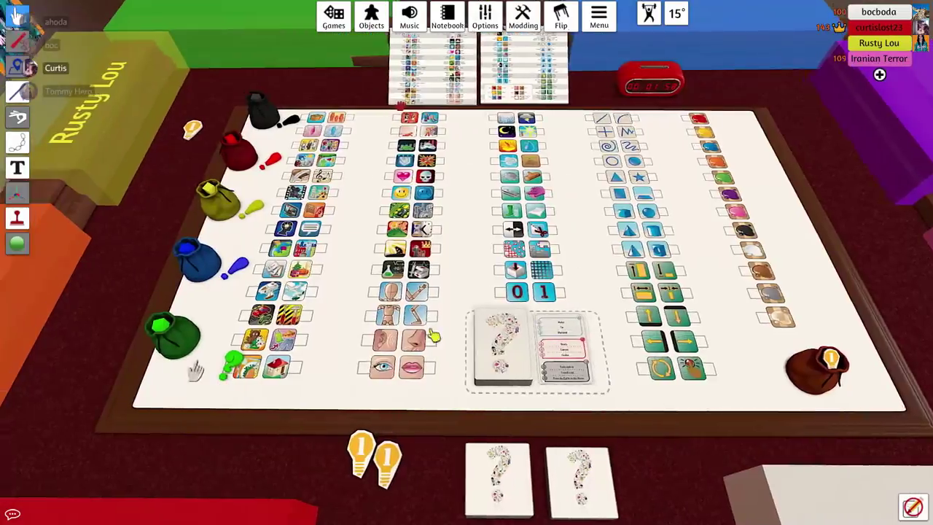
scroll(409, 240, "up", 4)
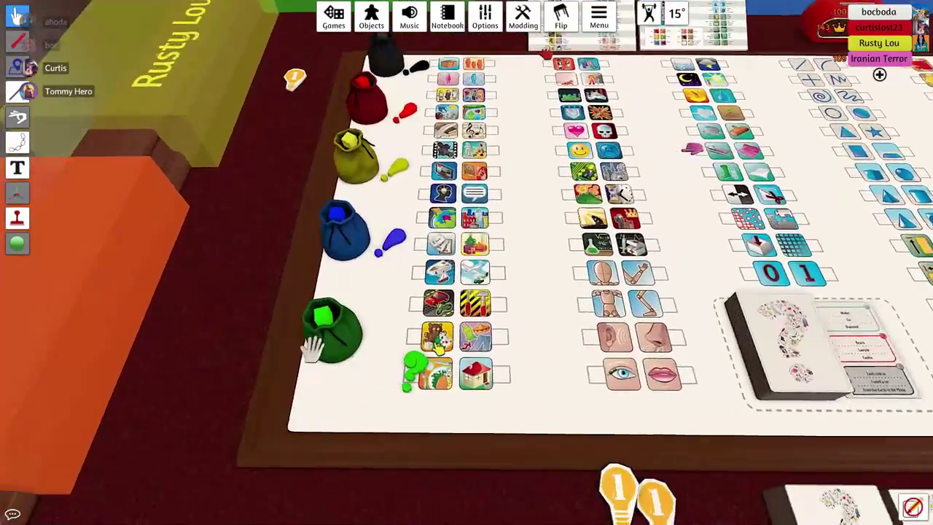
scroll(314, 347, "up", 4)
scroll(437, 292, "up", 2)
scroll(437, 343, "down", 5)
scroll(434, 343, "down", 2)
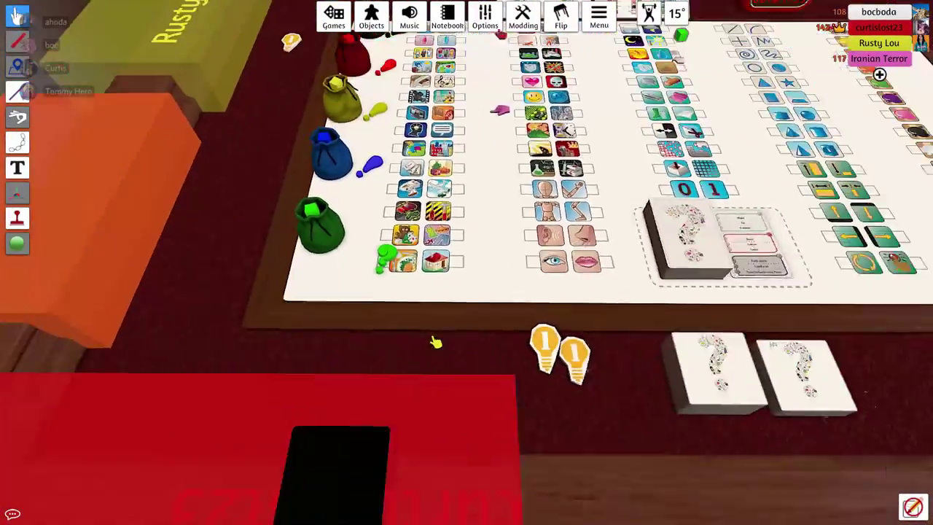
scroll(435, 343, "down", 2)
scroll(445, 347, "up", 6)
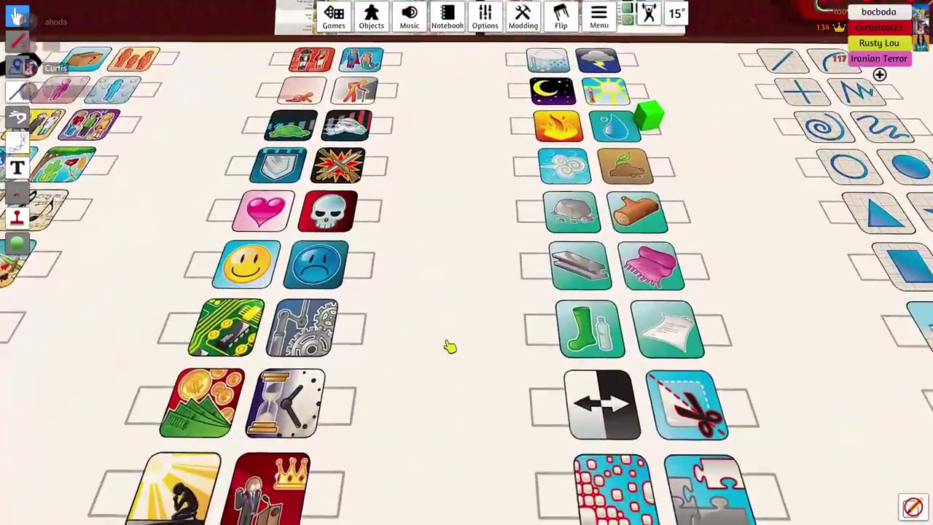
scroll(450, 345, "down", 6)
scroll(466, 306, "down", 2)
scroll(481, 328, "up", 2)
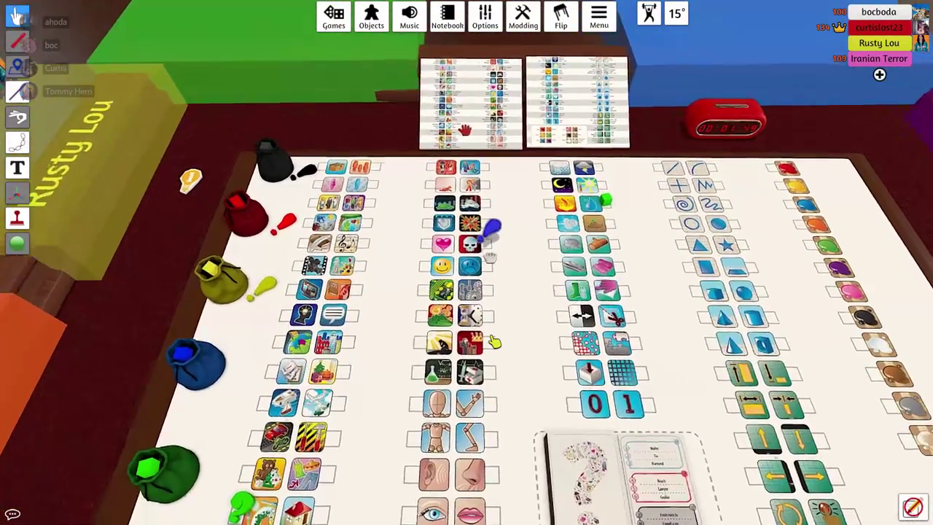
scroll(494, 342, "up", 4)
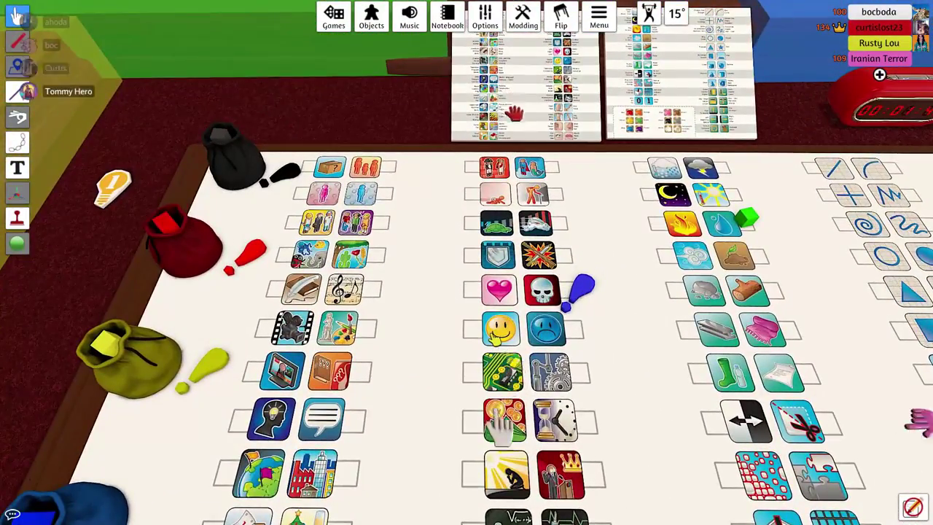
scroll(505, 434, "down", 4)
scroll(496, 350, "up", 2)
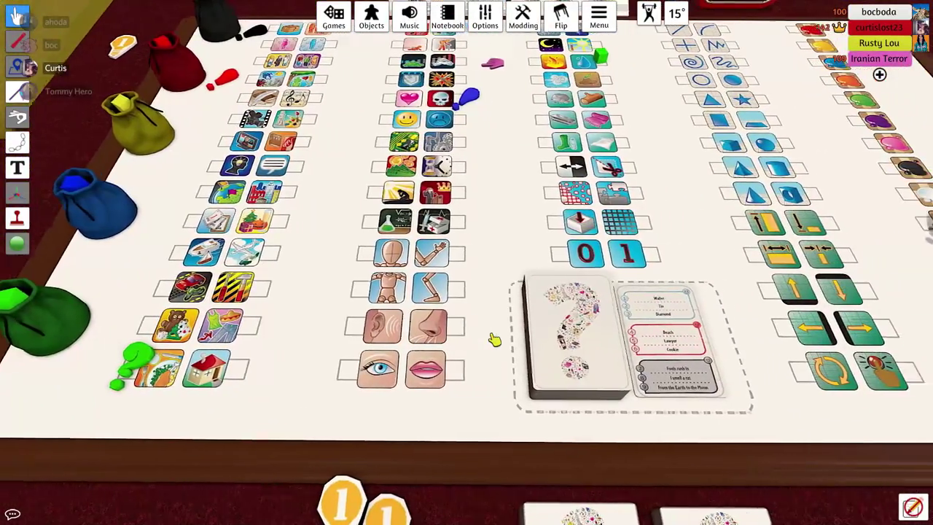
scroll(495, 340, "up", 3)
scroll(495, 340, "up", 2)
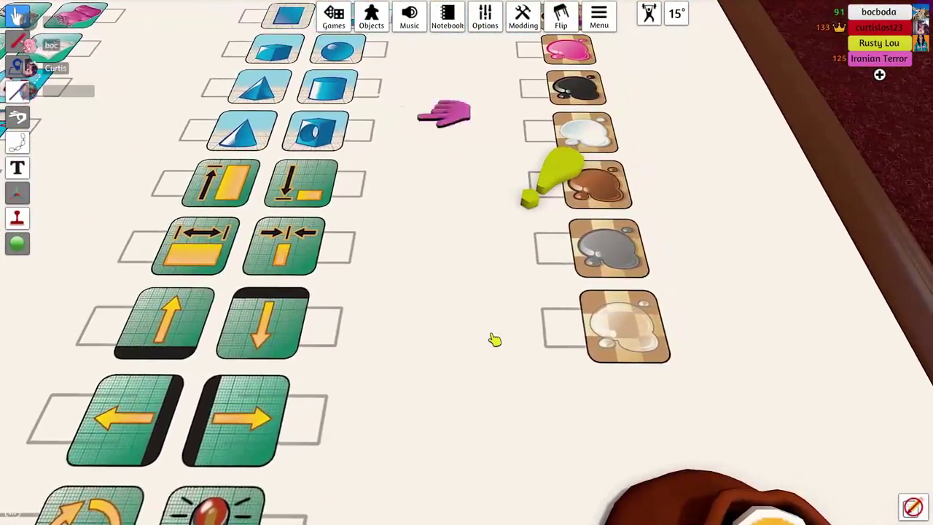
scroll(494, 340, "down", 5)
scroll(494, 340, "up", 2)
scroll(494, 340, "up", 1)
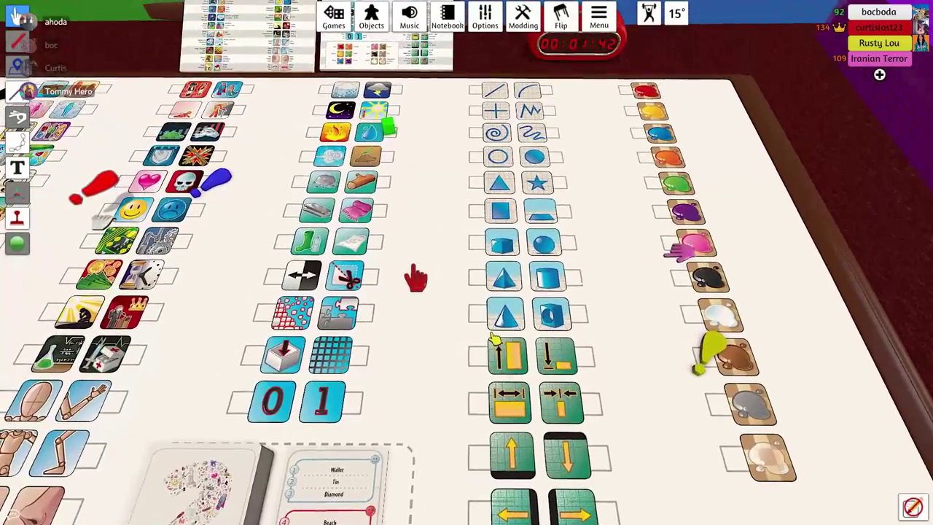
scroll(494, 340, "down", 2)
scroll(494, 340, "down", 2)
scroll(494, 340, "down", 3)
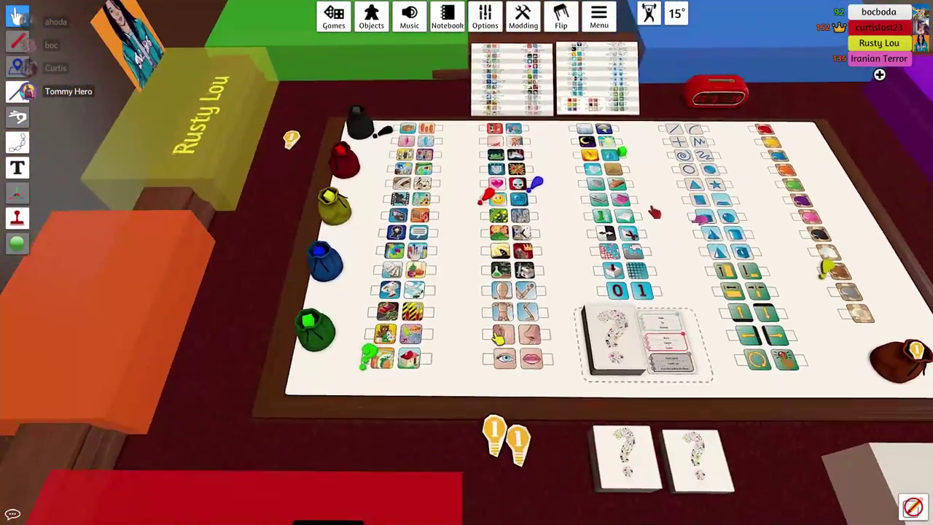
scroll(498, 336, "down", 3)
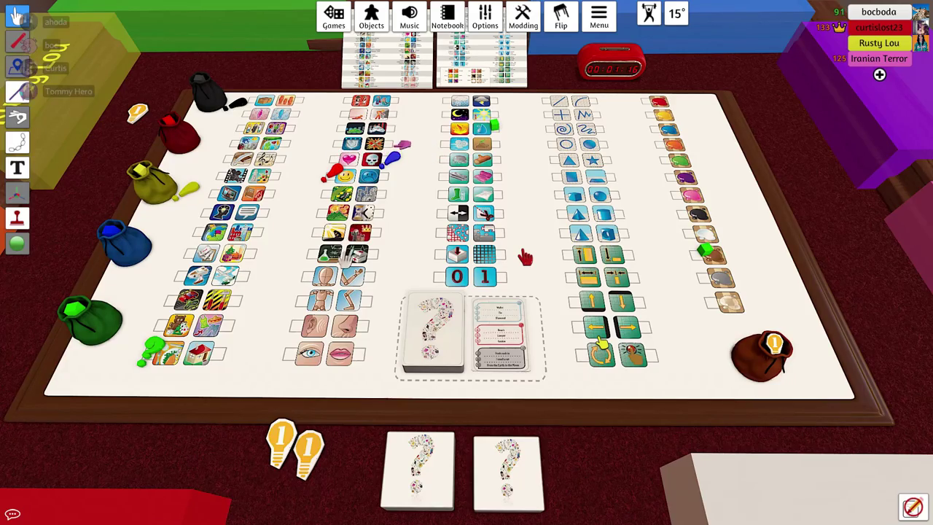
scroll(341, 264, "up", 3)
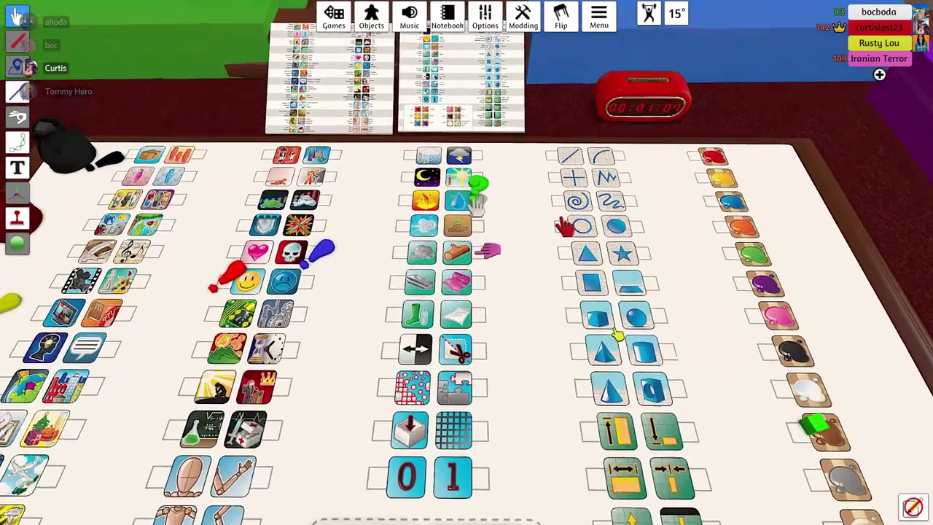
scroll(341, 264, "up", 3)
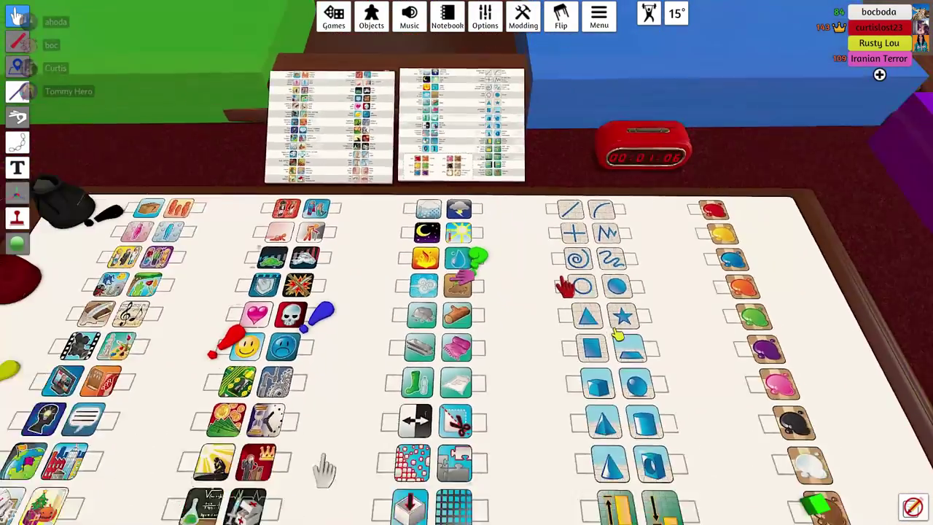
scroll(324, 471, "down", 4)
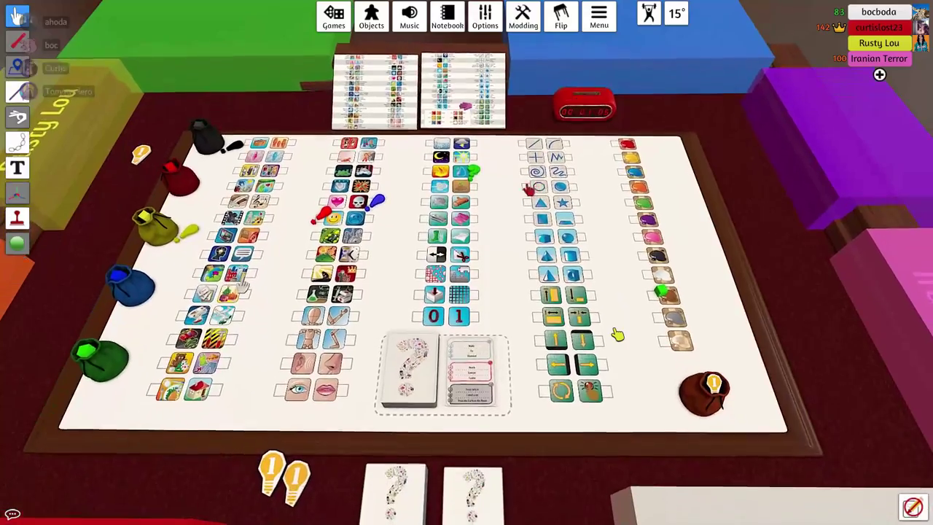
scroll(325, 365, "up", 3)
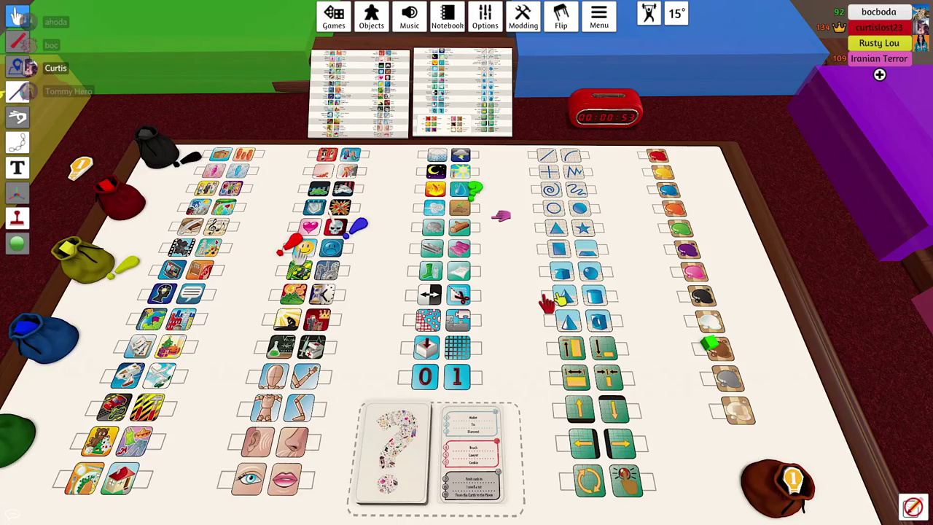
scroll(561, 299, "up", 4)
scroll(583, 313, "down", 5)
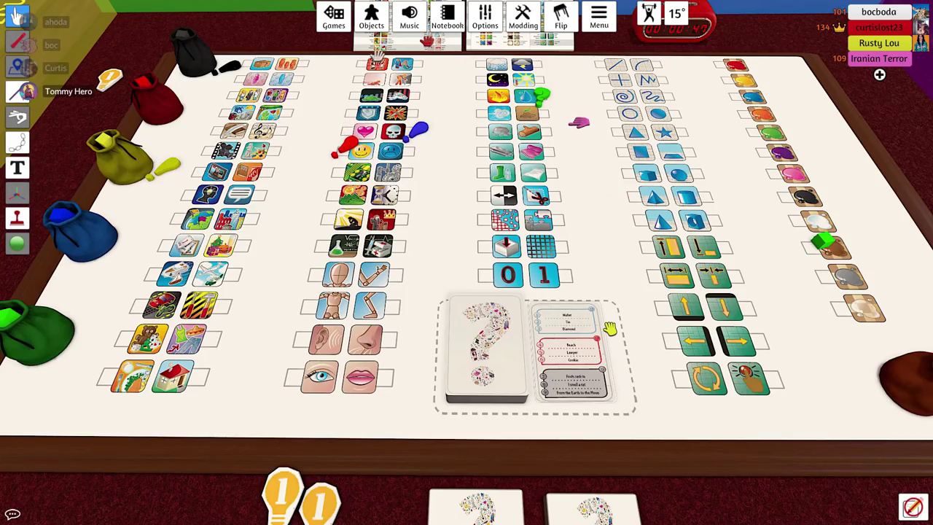
scroll(611, 330, "up", 5)
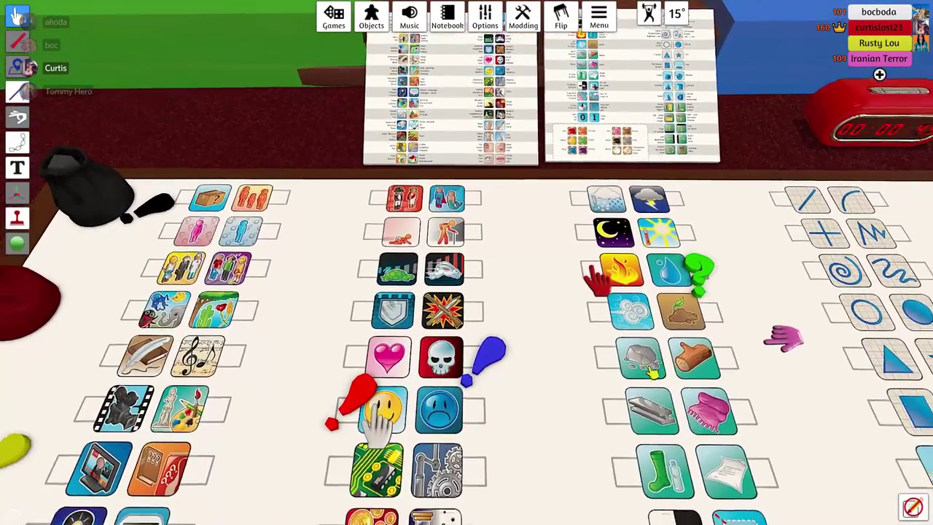
scroll(384, 408, "down", 3)
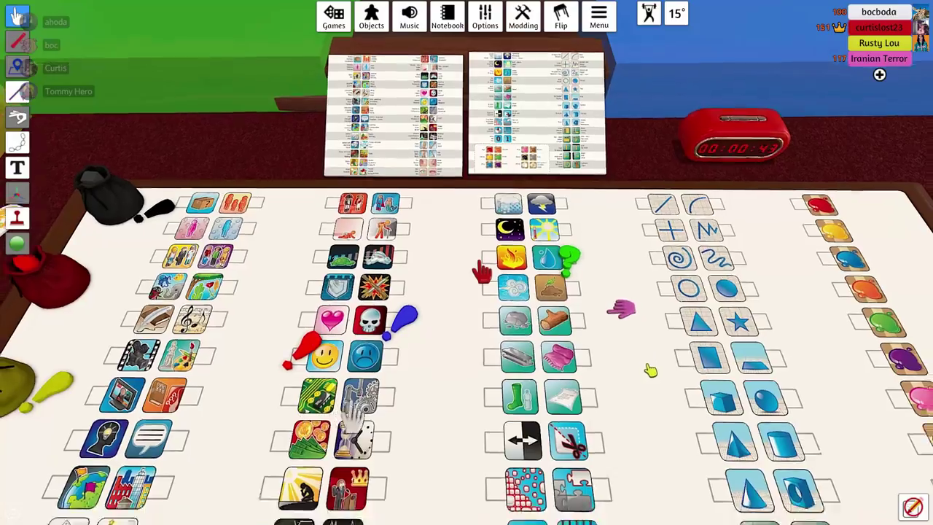
scroll(357, 408, "down", 5)
scroll(397, 364, "up", 5)
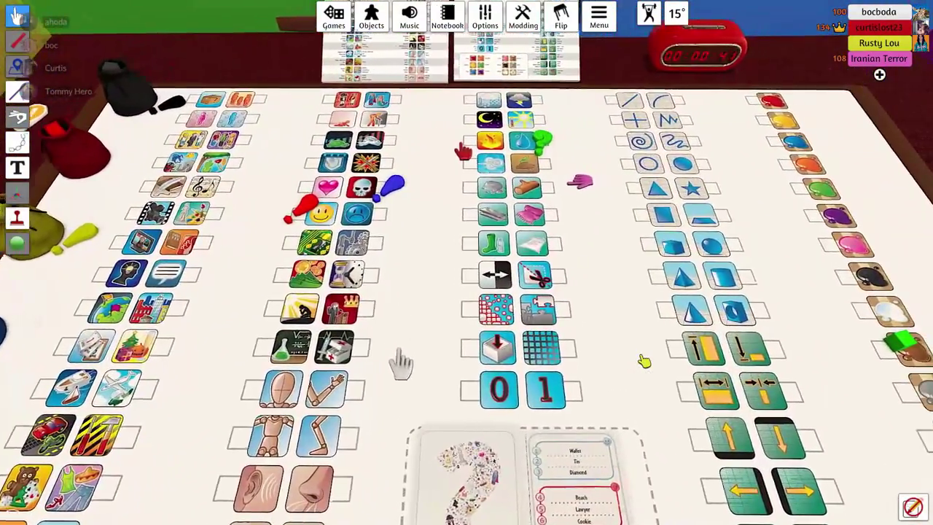
scroll(397, 365, "down", 3)
scroll(397, 364, "down", 3)
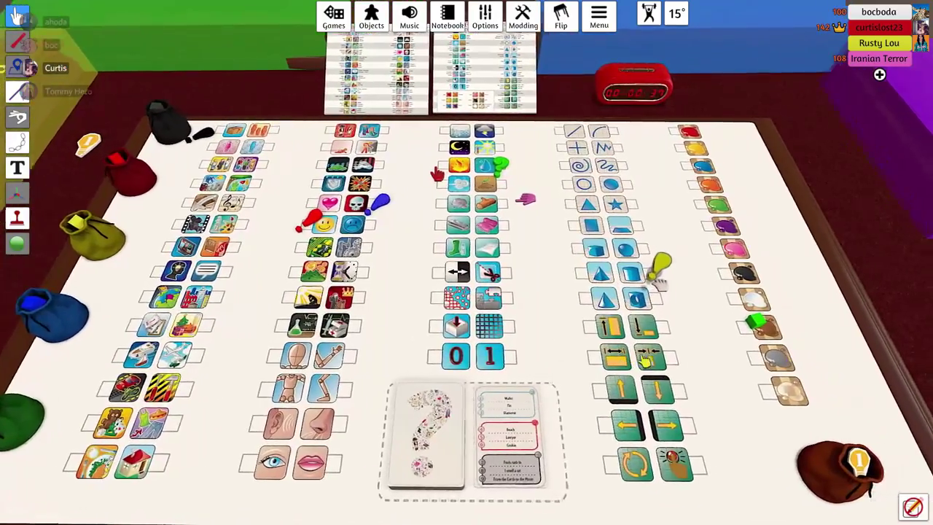
scroll(467, 292, "up", 4)
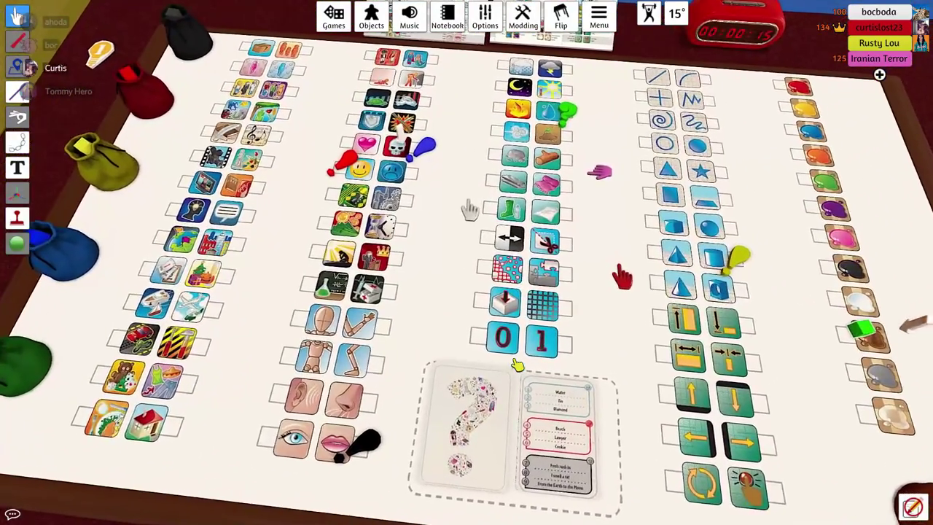
scroll(467, 292, "up", 2)
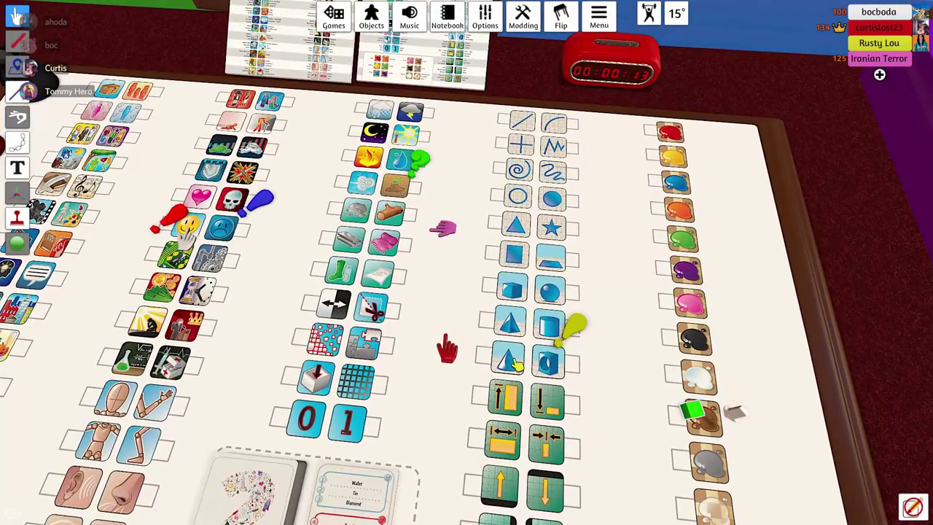
Step: Shift the view toward the left-edge bags, then turn it to reveal the table's right side
key("a")
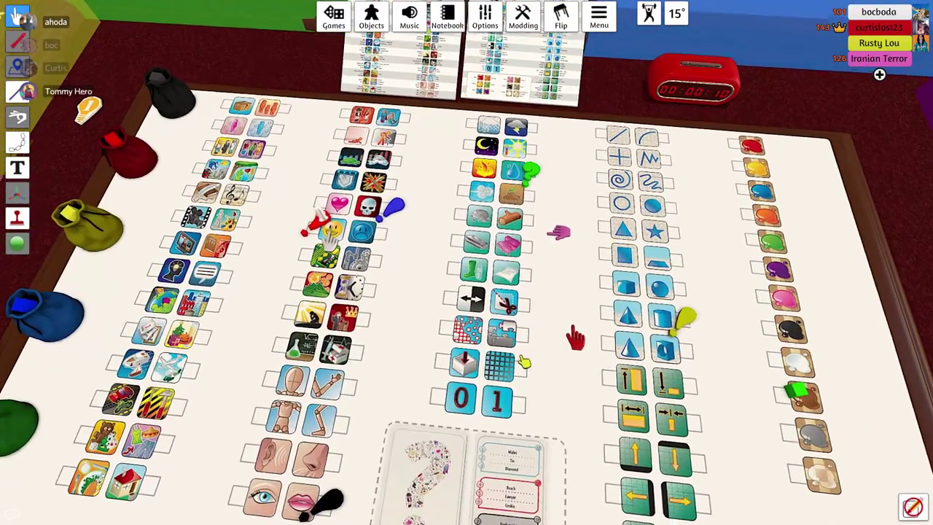
scroll(518, 360, "up", 3)
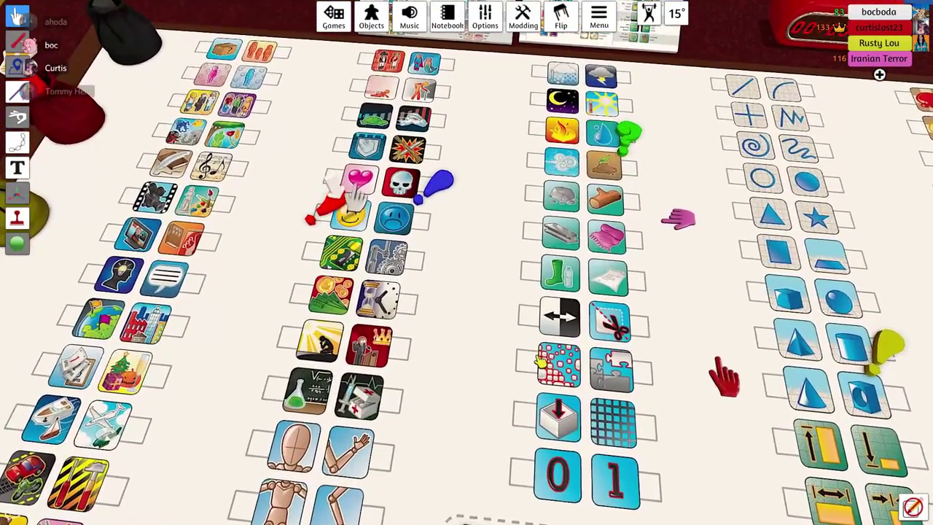
scroll(542, 358, "down", 4)
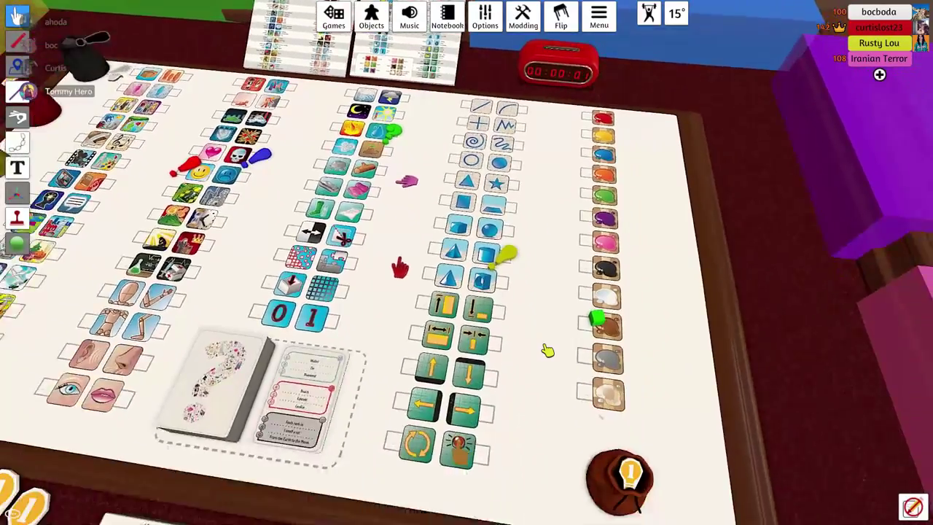
scroll(548, 352, "down", 5)
scroll(548, 351, "up", 3)
scroll(548, 352, "up", 3)
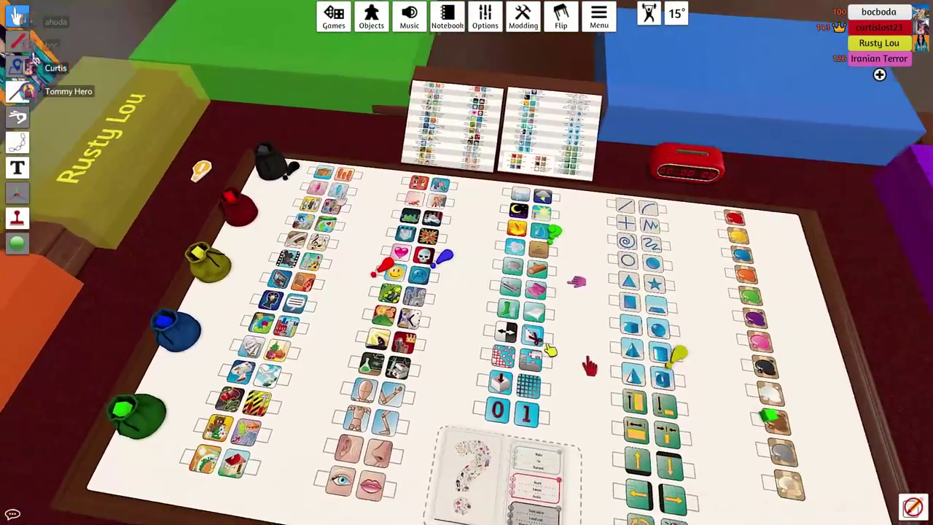
left_click_drag(551, 351, 499, 233)
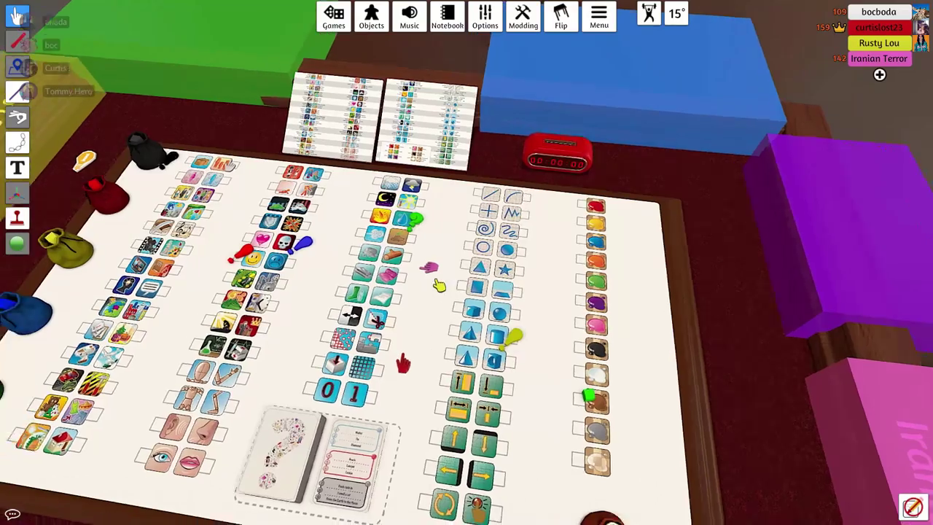
scroll(509, 188, "down", 5)
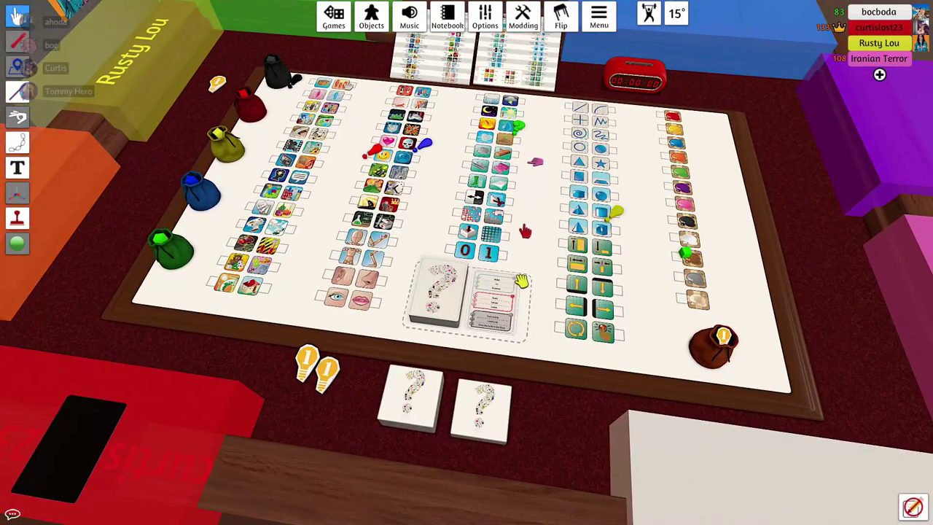
scroll(521, 279, "up", 6)
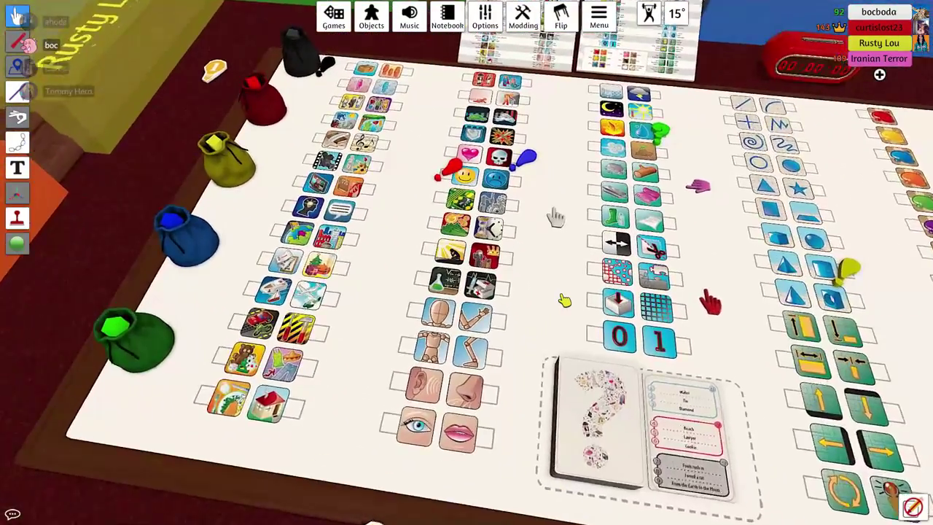
scroll(556, 217, "up", 3)
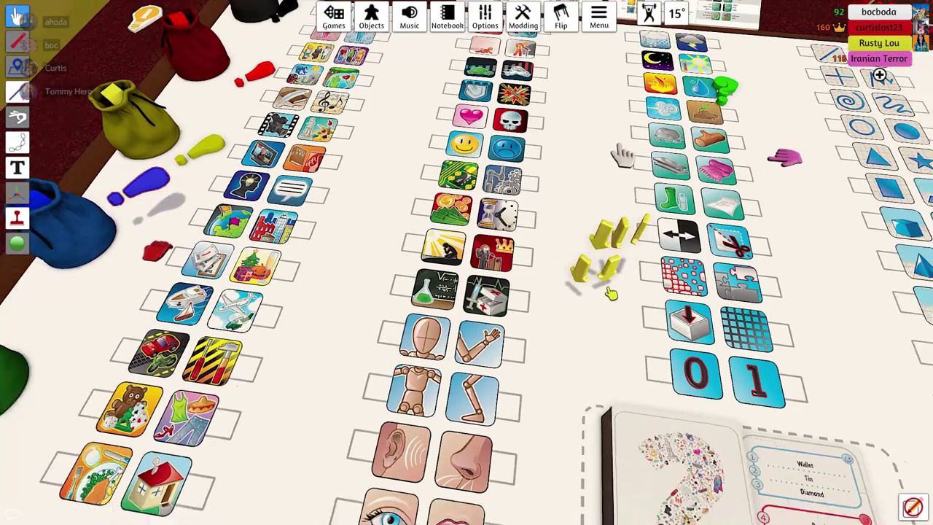
scroll(633, 149, "down", 5)
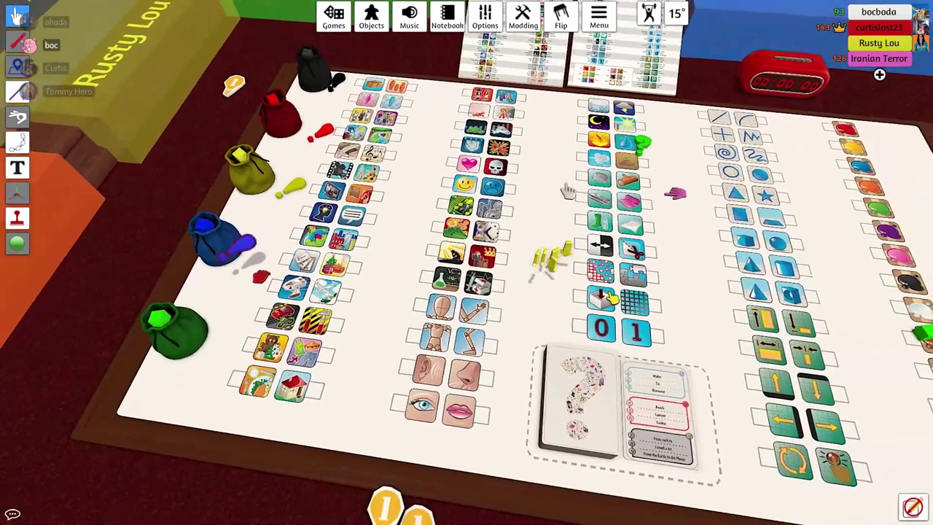
scroll(656, 145, "up", 5)
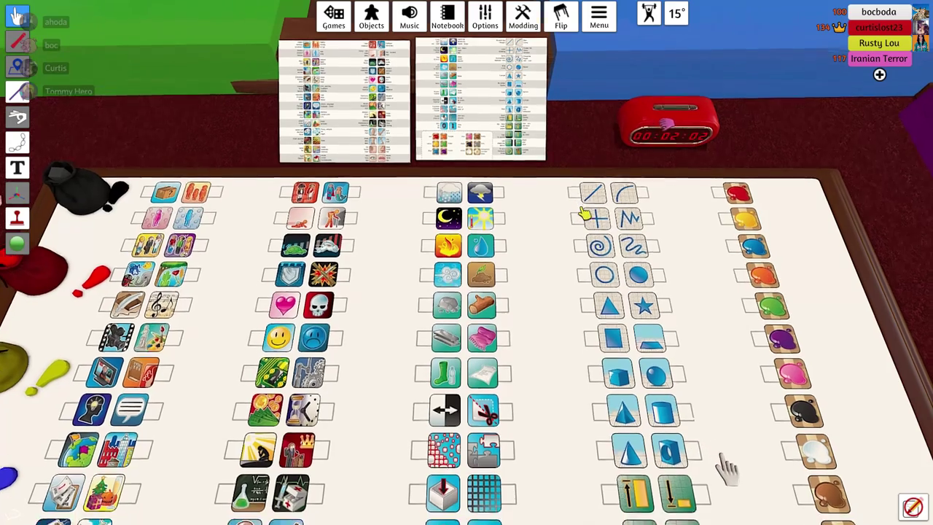
scroll(725, 467, "down", 2)
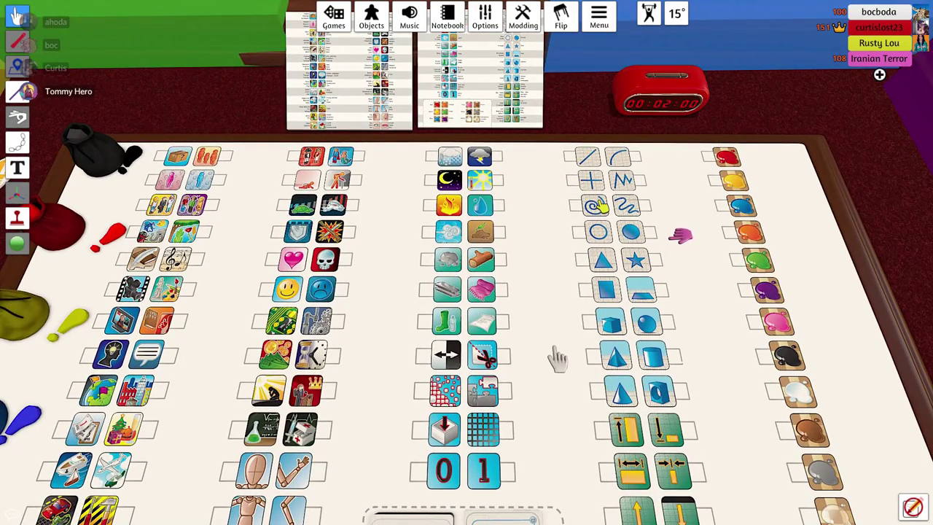
scroll(557, 359, "down", 3)
scroll(467, 292, "down", 2)
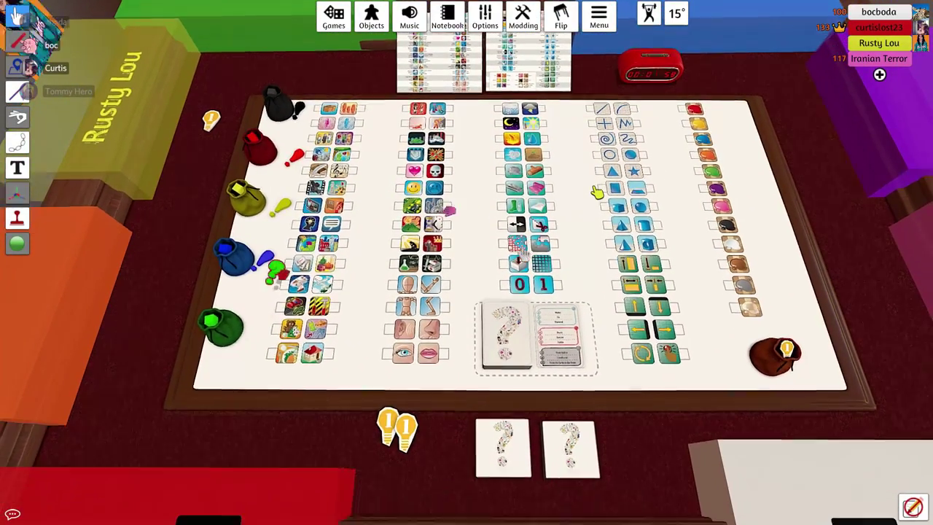
scroll(660, 87, "down", 3)
scroll(529, 252, "up", 5)
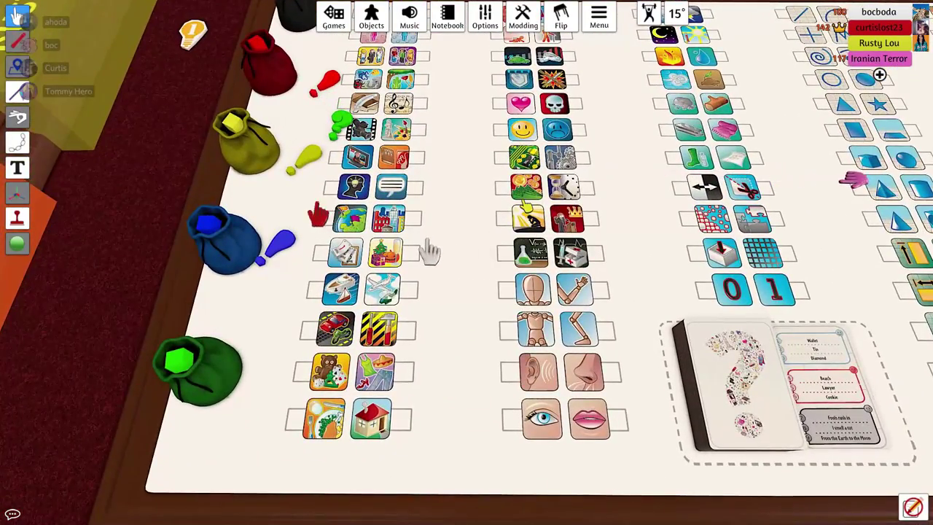
scroll(430, 190, "up", 3)
scroll(540, 393, "up", 3)
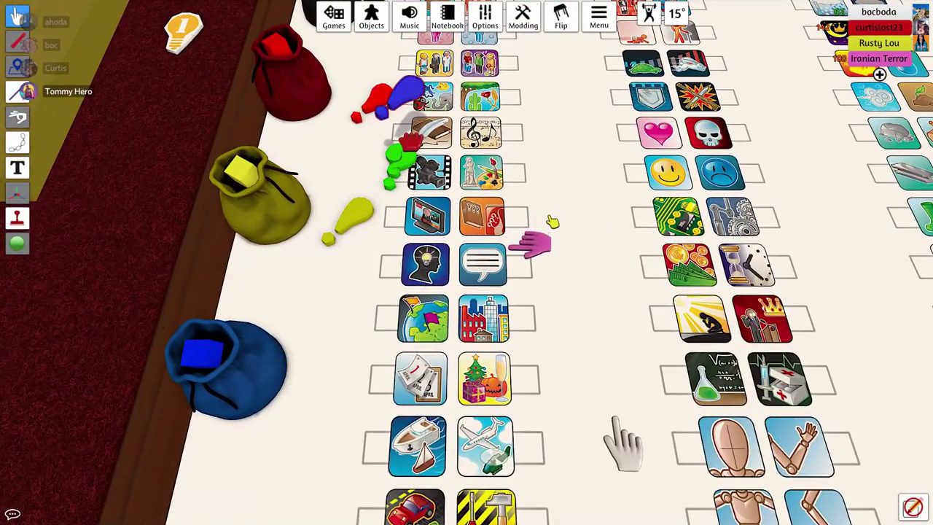
Step: Pan along the board to follow the new markers and the blue cube by the heart
key("s")
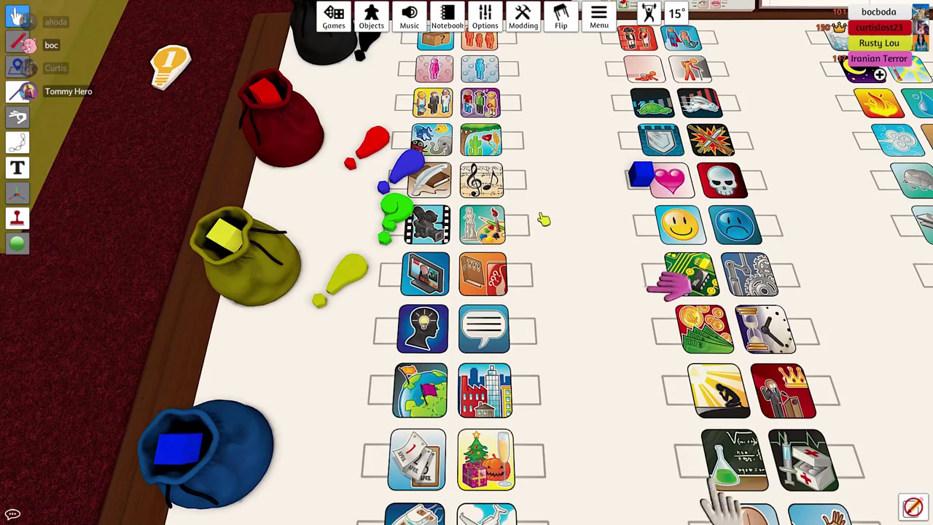
scroll(543, 219, "down", 5)
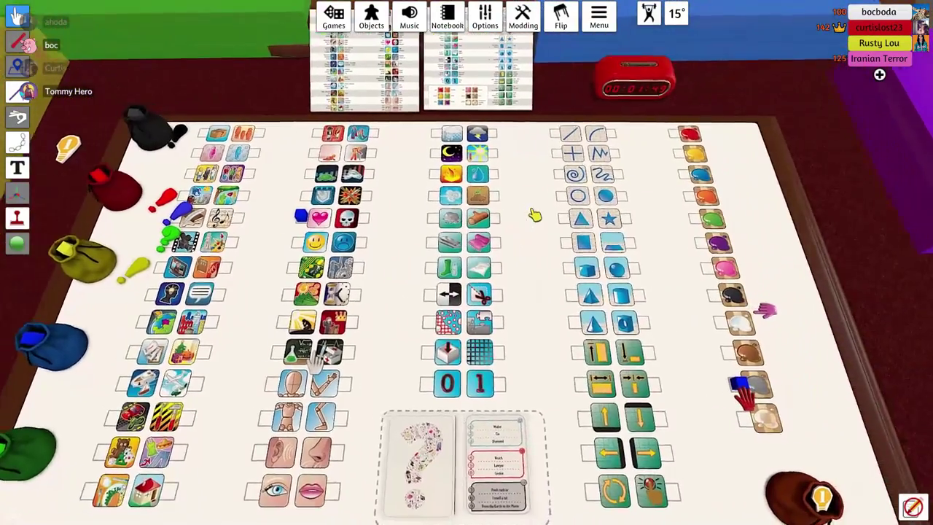
scroll(535, 216, "up", 4)
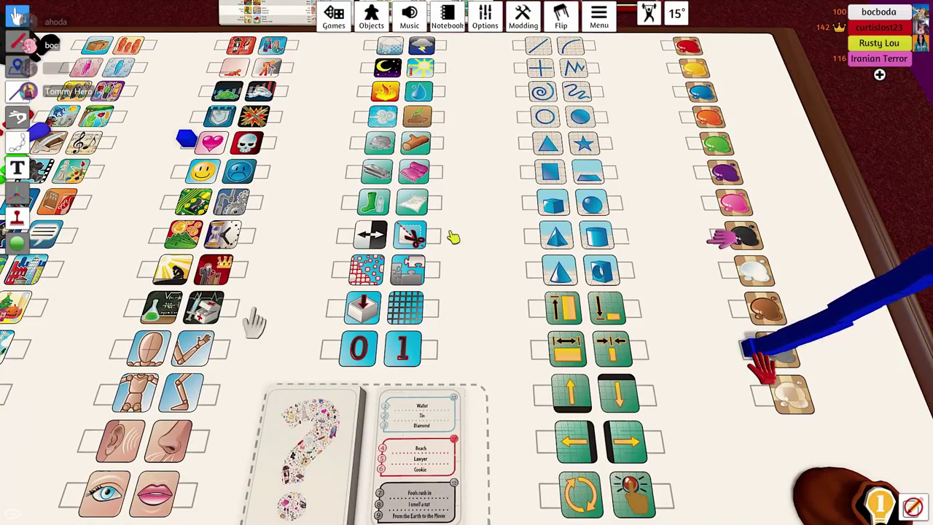
scroll(454, 238, "down", 1)
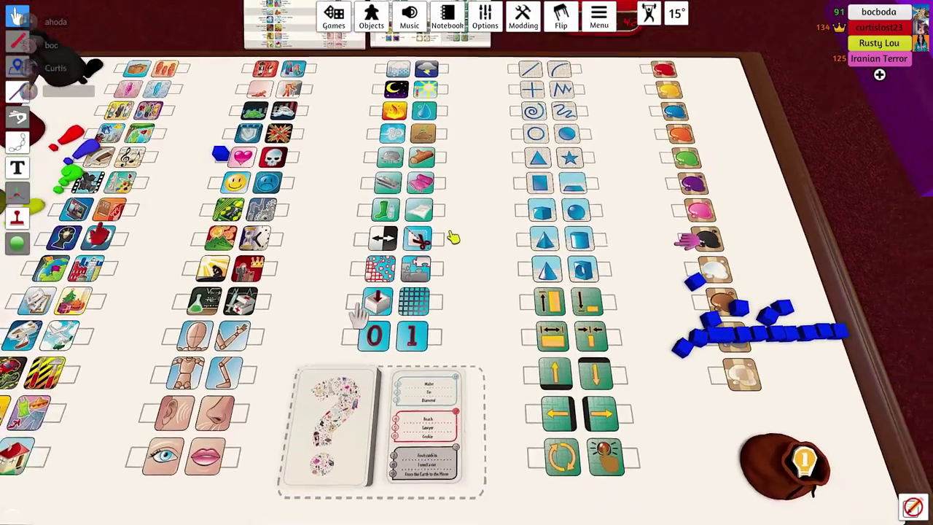
scroll(454, 238, "down", 5)
scroll(453, 237, "up", 4)
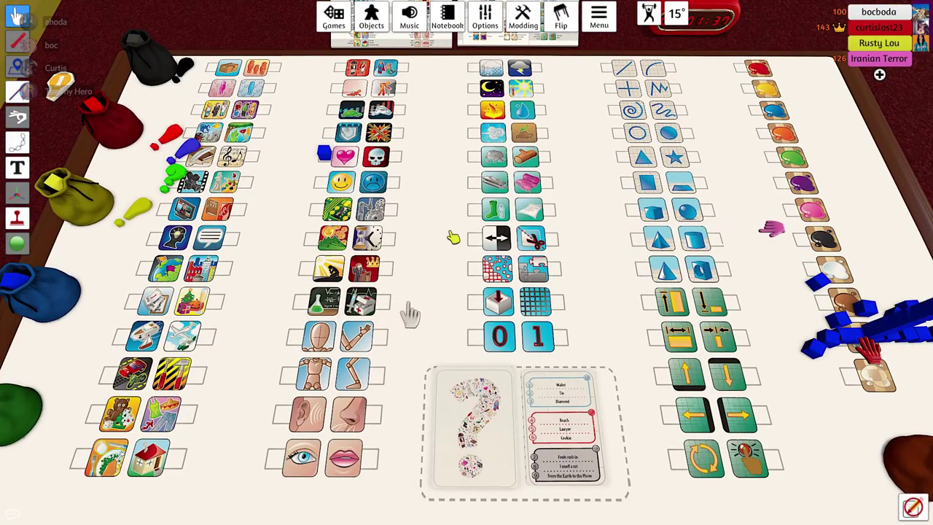
scroll(453, 237, "down", 1)
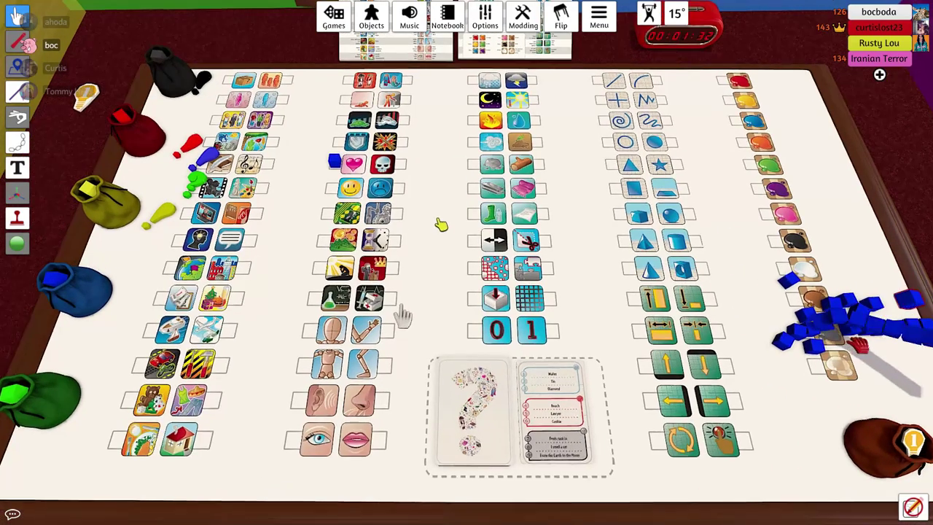
scroll(459, 237, "up", 1)
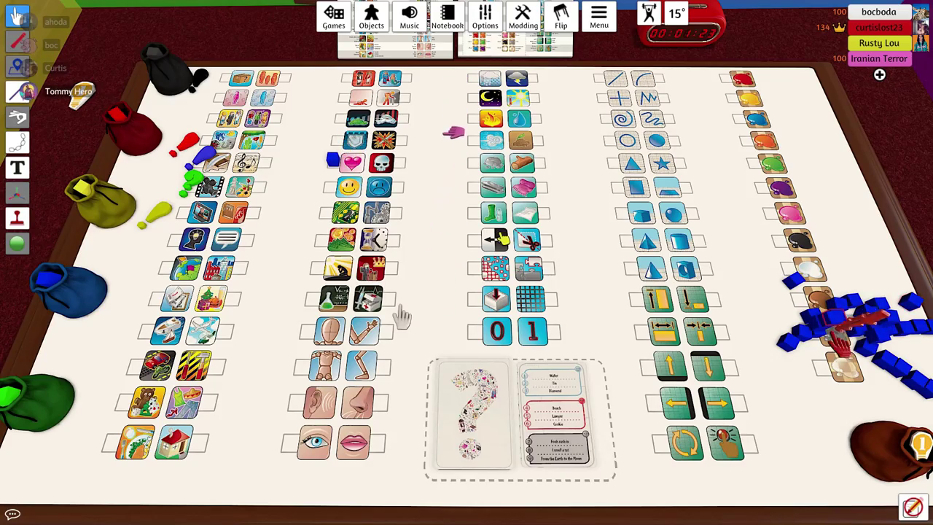
scroll(403, 315, "down", 4)
scroll(467, 263, "up", 4)
scroll(554, 219, "down", 4)
scroll(452, 241, "up", 4)
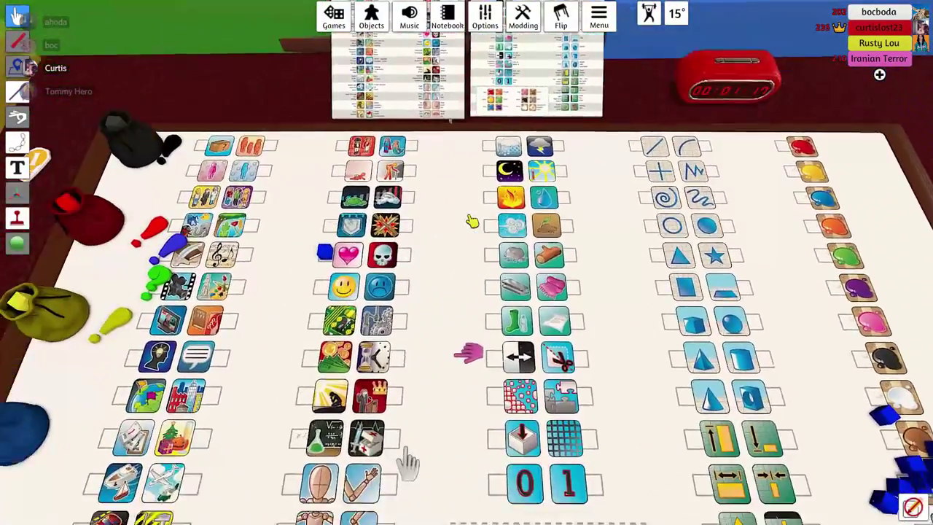
scroll(408, 463, "down", 4)
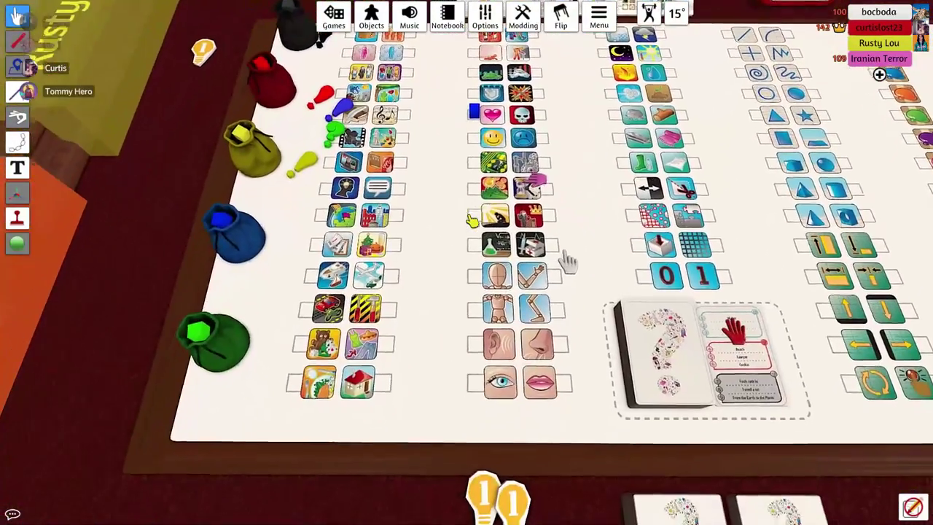
scroll(572, 252, "up", 2)
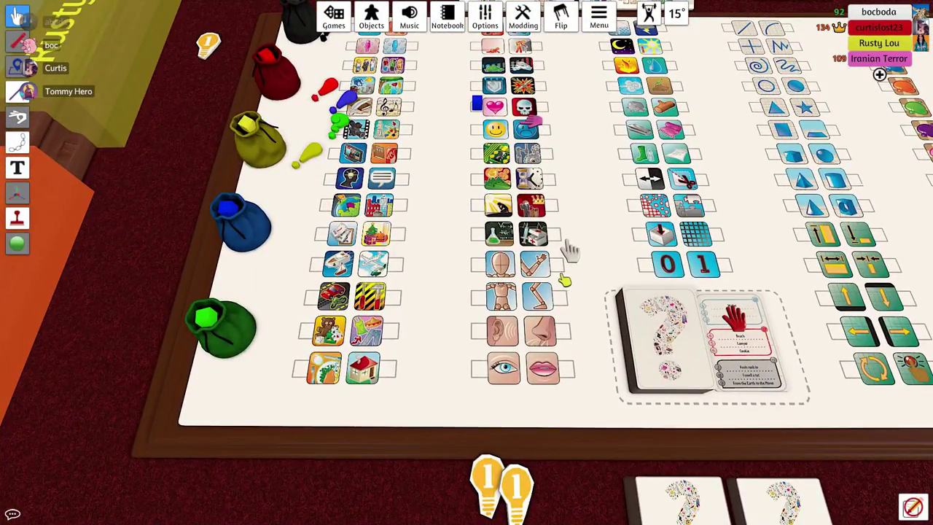
Step: Shift the view toward the board's left side
key("d")
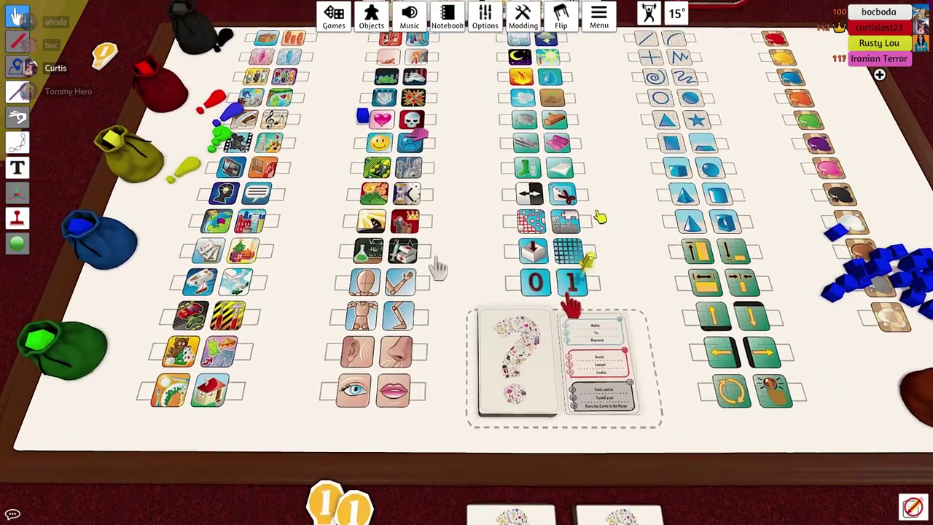
scroll(440, 252, "up", 6)
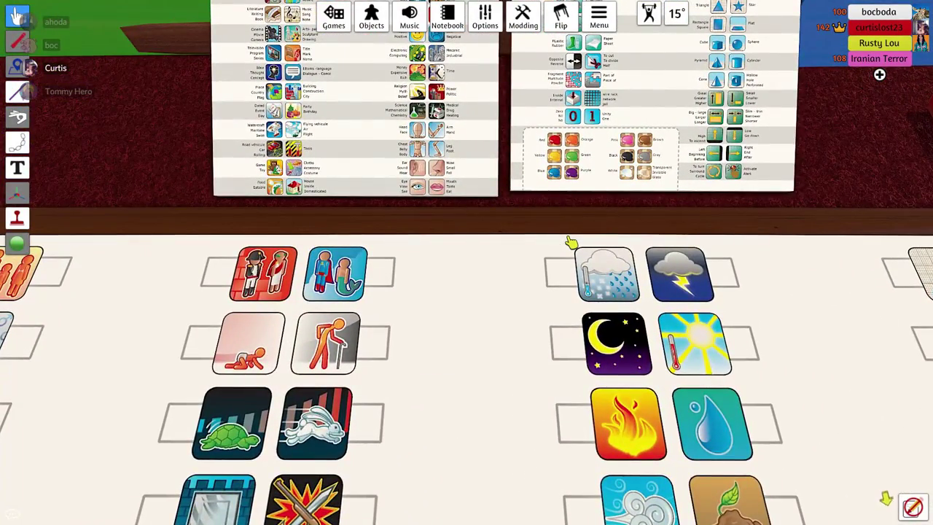
scroll(571, 242, "down", 5)
scroll(571, 243, "down", 3)
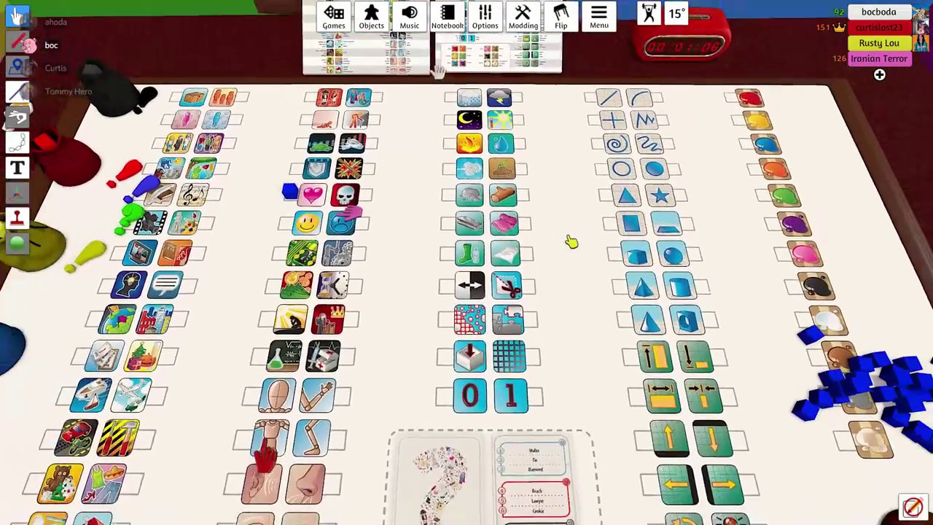
scroll(572, 242, "down", 4)
scroll(572, 242, "up", 5)
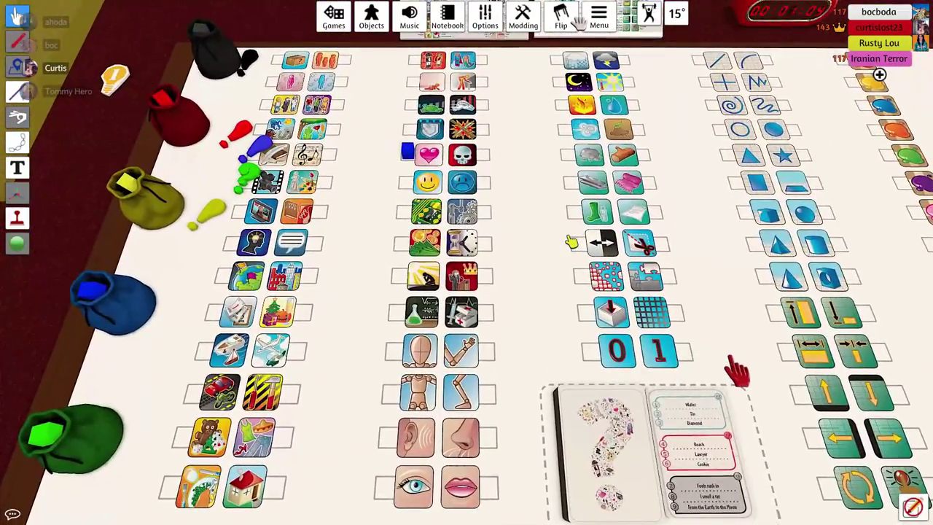
scroll(572, 242, "down", 4)
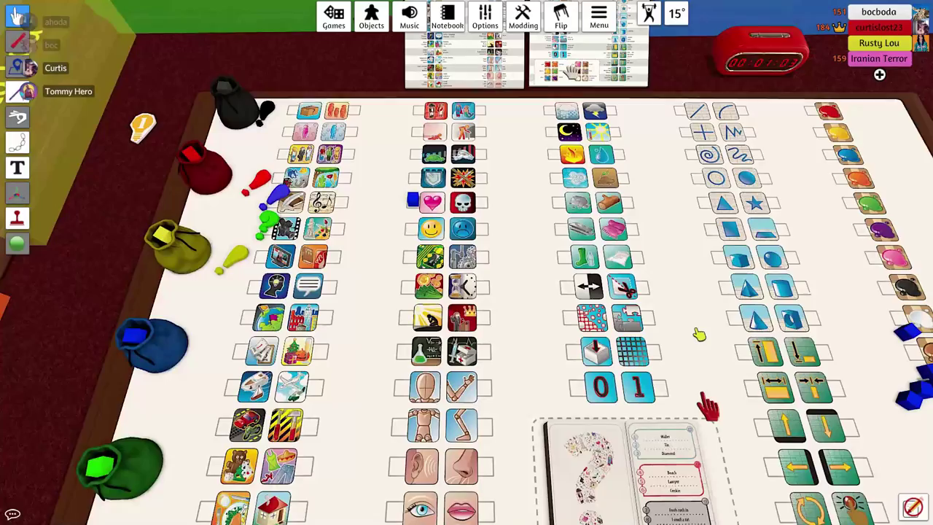
scroll(623, 397, "up", 4)
scroll(670, 339, "down", 4)
scroll(536, 248, "up", 5)
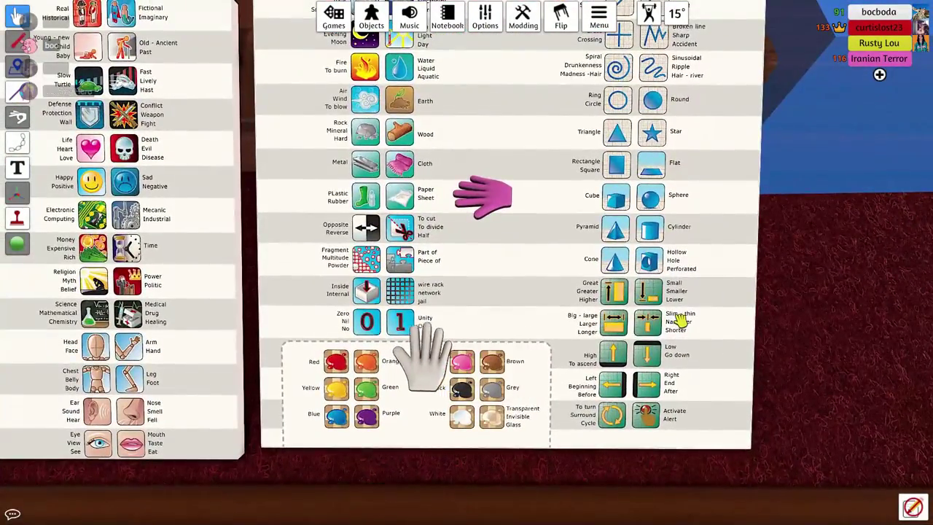
scroll(517, 364, "down", 5)
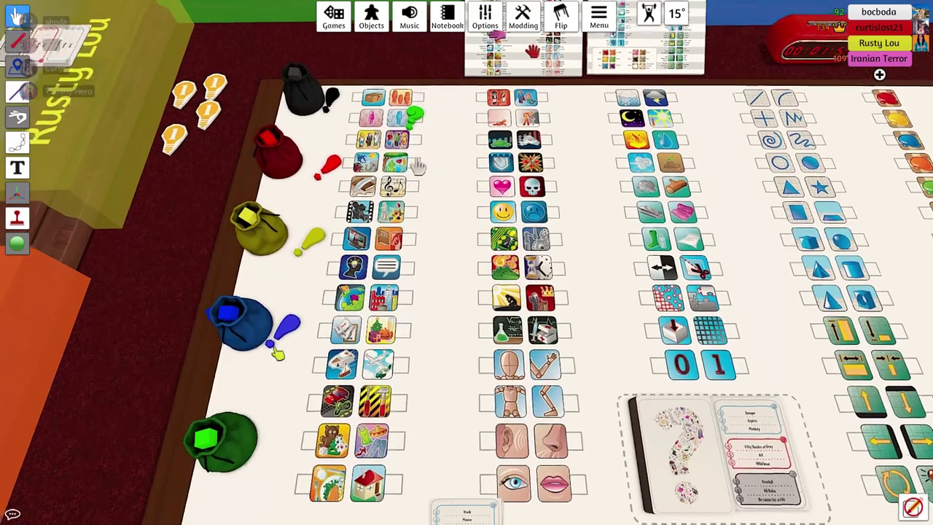
scroll(421, 169, "up", 2)
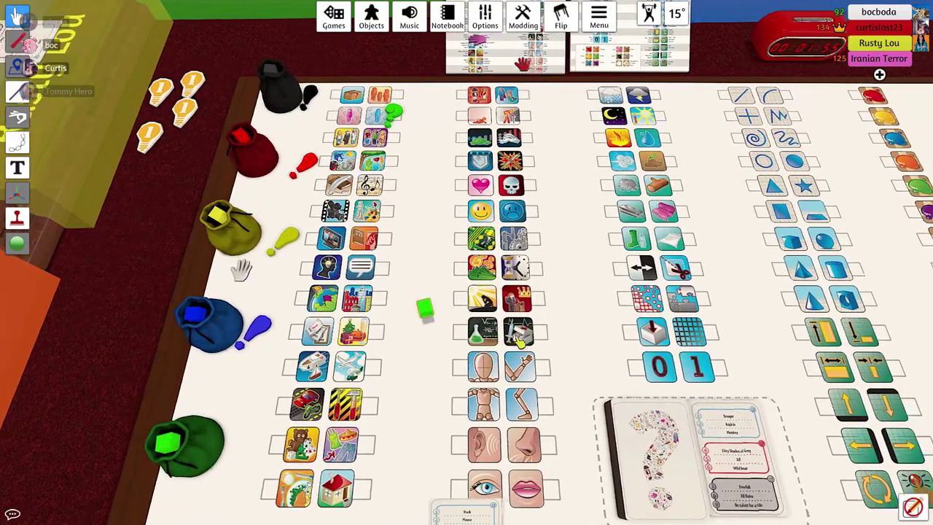
Step: Pan between the board's right edge and the players' bags on the left
key("d")
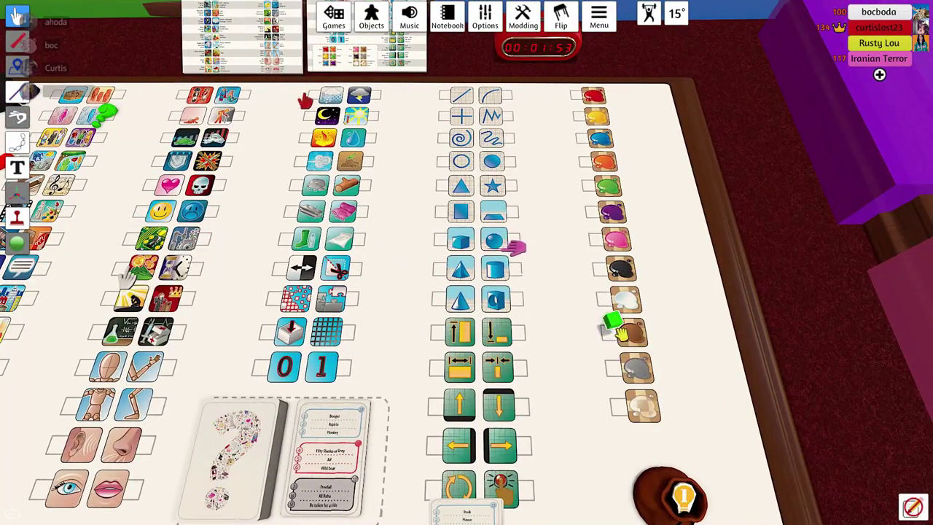
key("a")
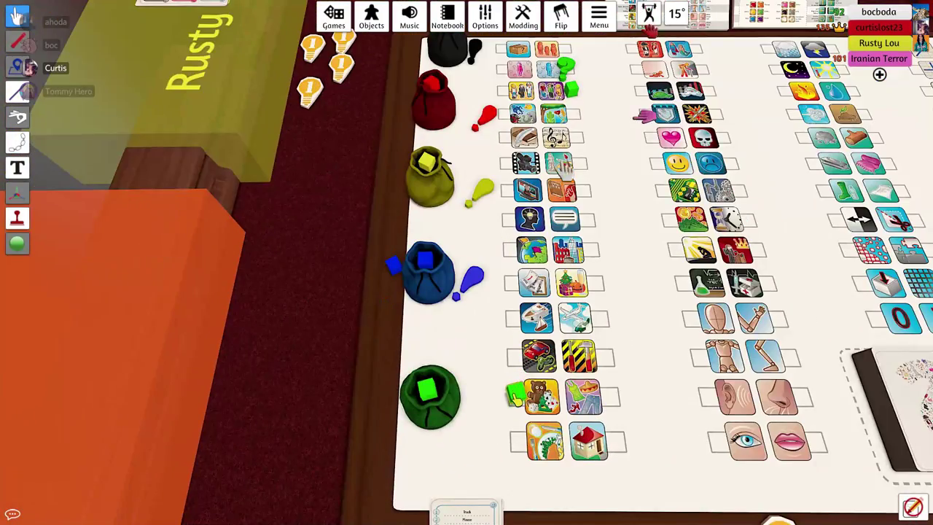
scroll(616, 188, "down", 4)
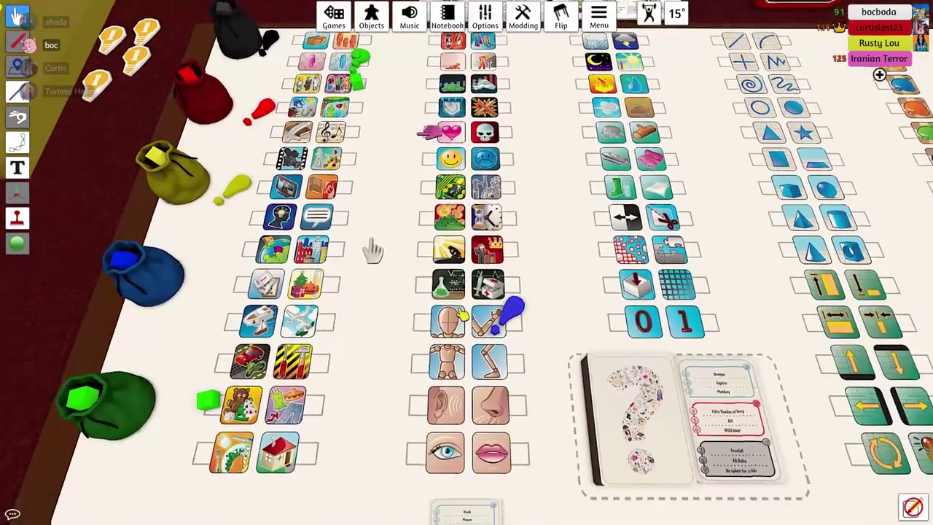
scroll(513, 326, "up", 6)
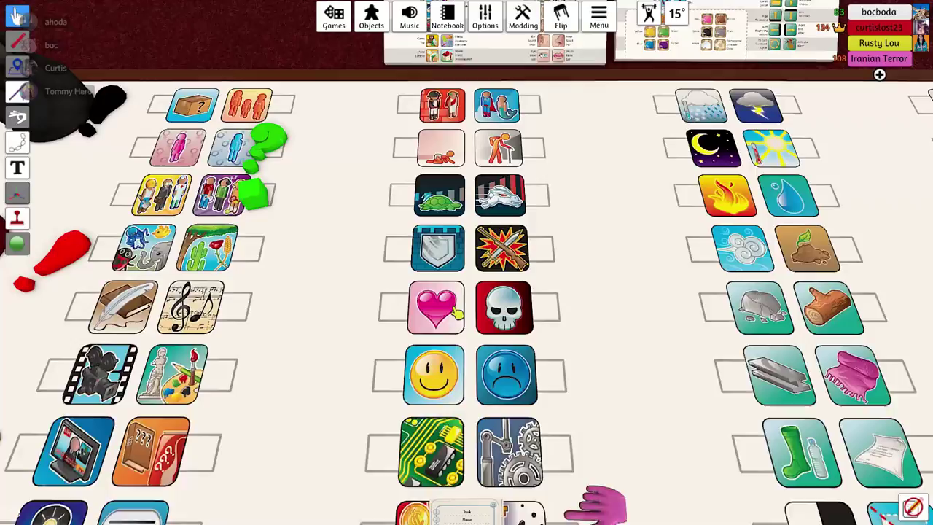
scroll(459, 314, "down", 5)
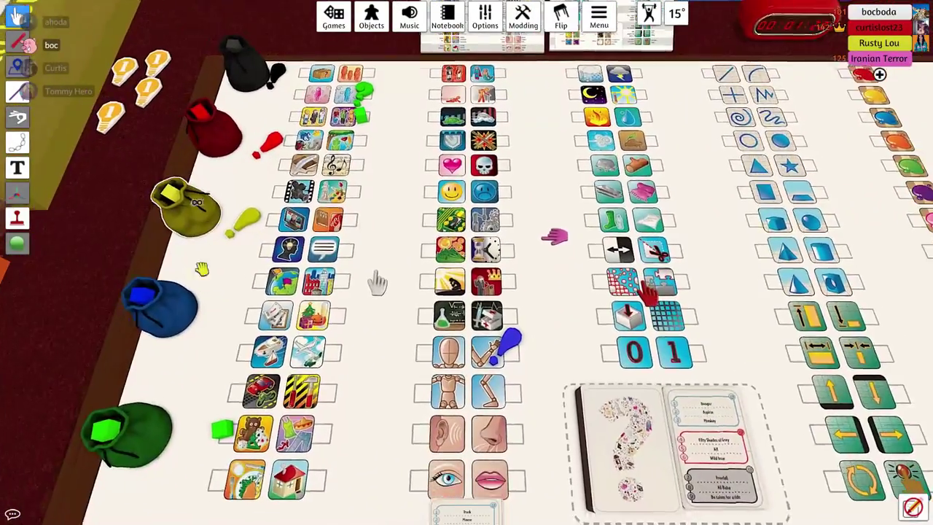
scroll(373, 290, "down", 3)
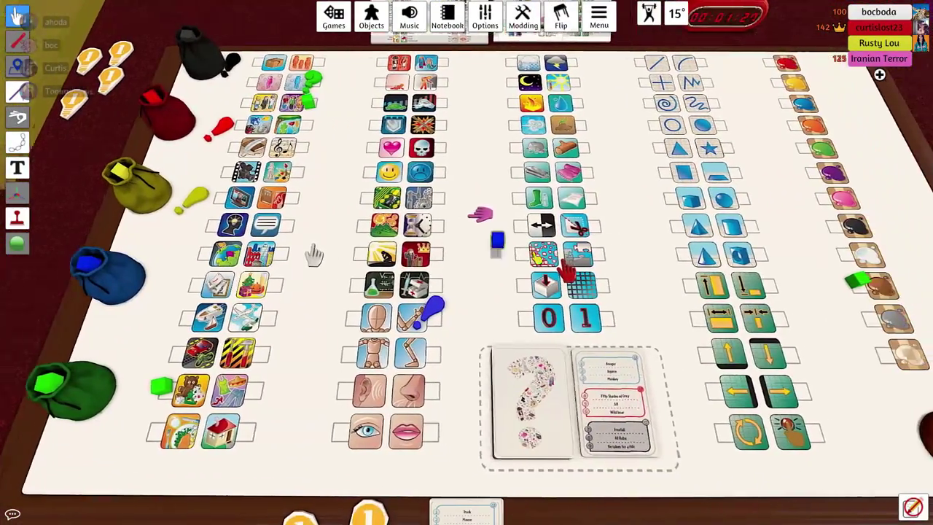
key("d")
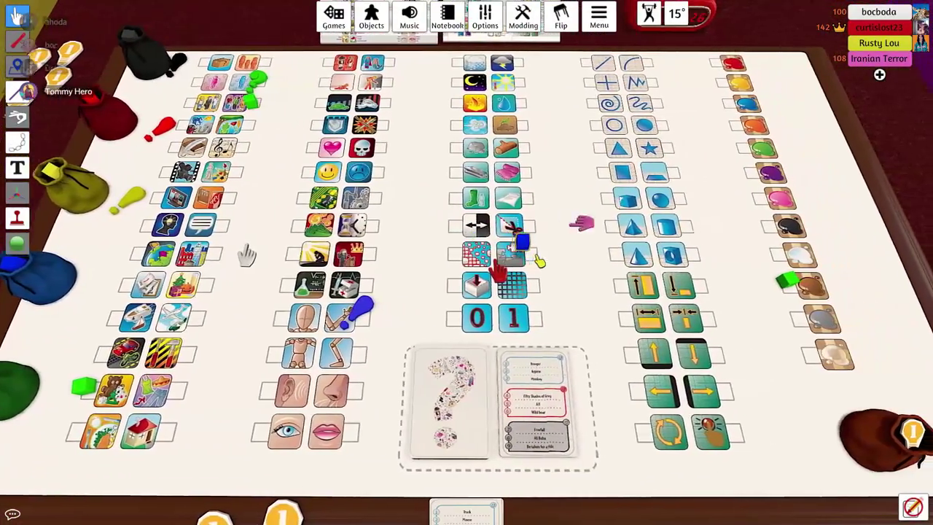
scroll(338, 248, "down", 3)
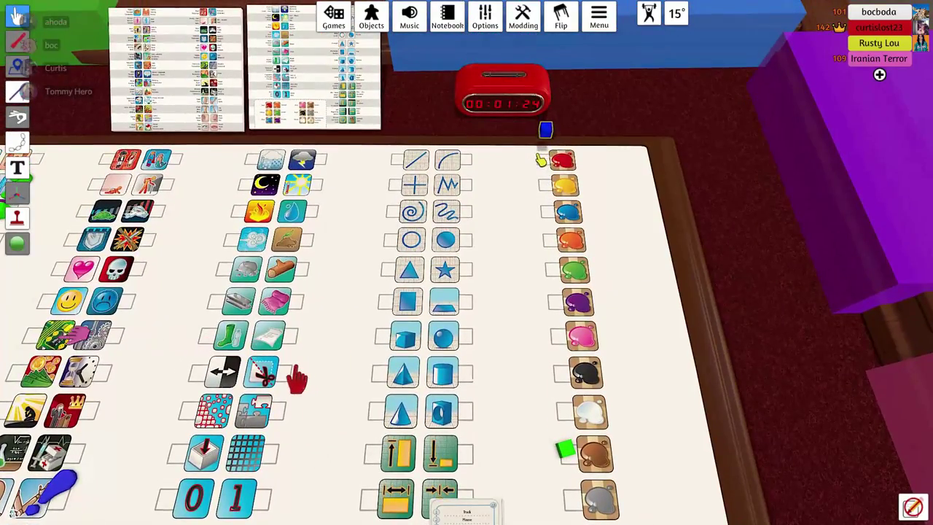
scroll(426, 167, "up", 5)
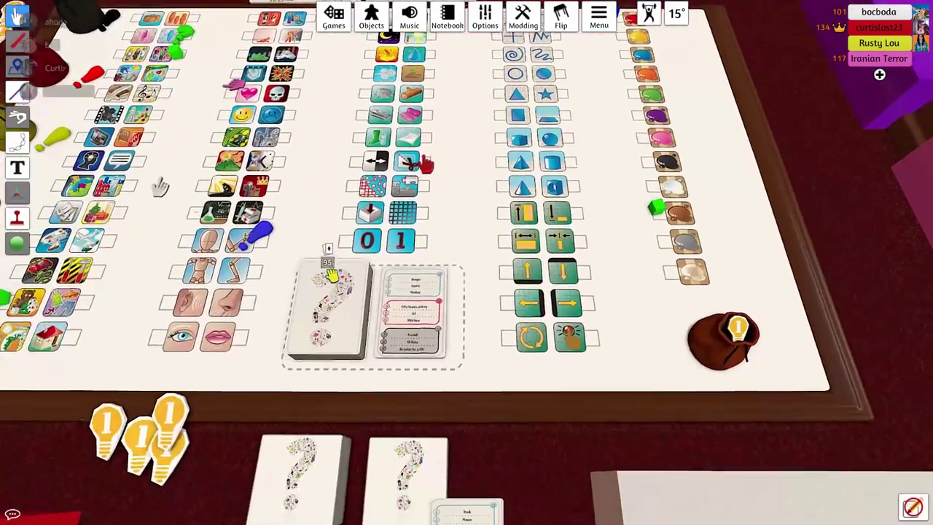
scroll(427, 166, "down", 4)
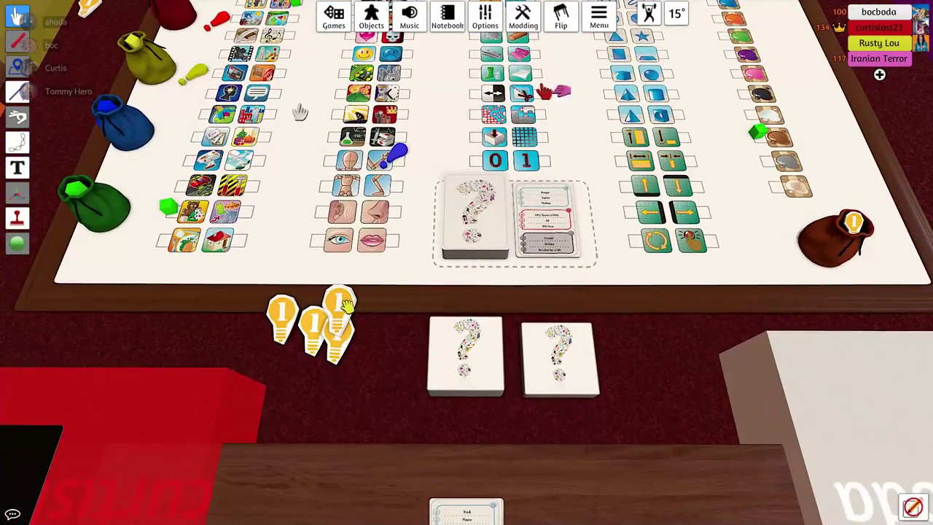
scroll(412, 268, "down", 2)
scroll(413, 268, "up", 2)
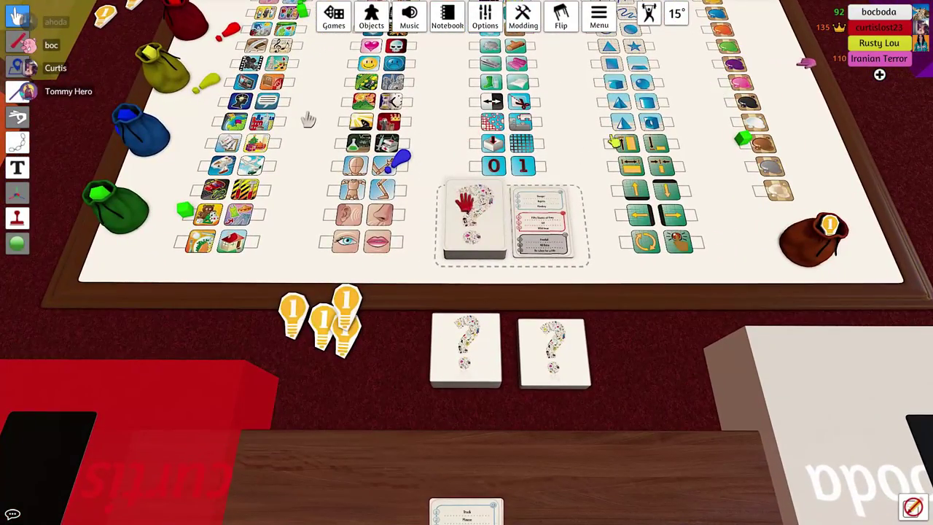
key("a")
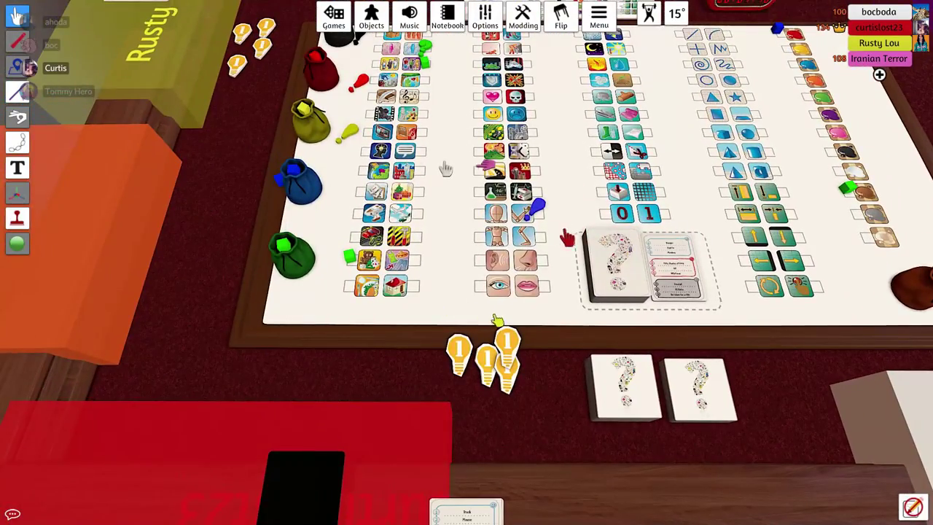
scroll(446, 169, "down", 2)
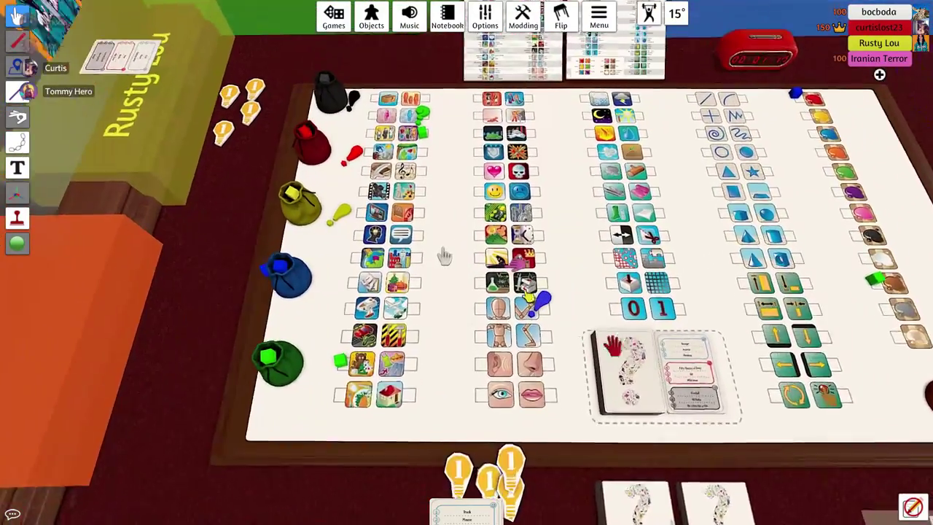
scroll(436, 261, "up", 4)
scroll(435, 261, "up", 1)
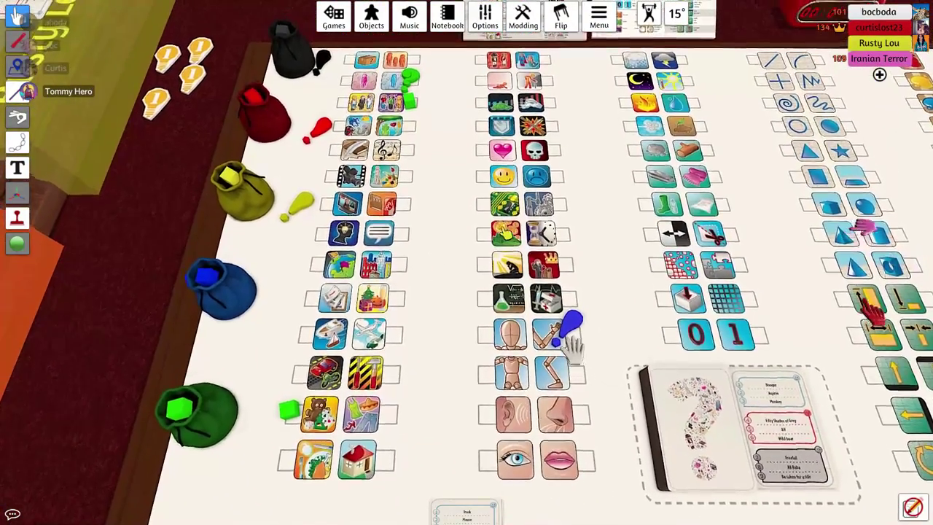
key("d")
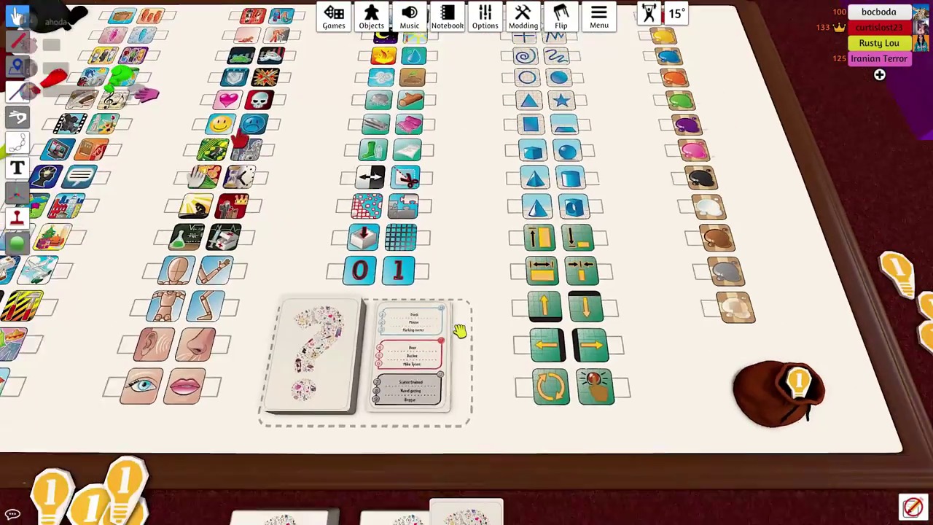
scroll(458, 331, "down", 3)
scroll(458, 332, "down", 2)
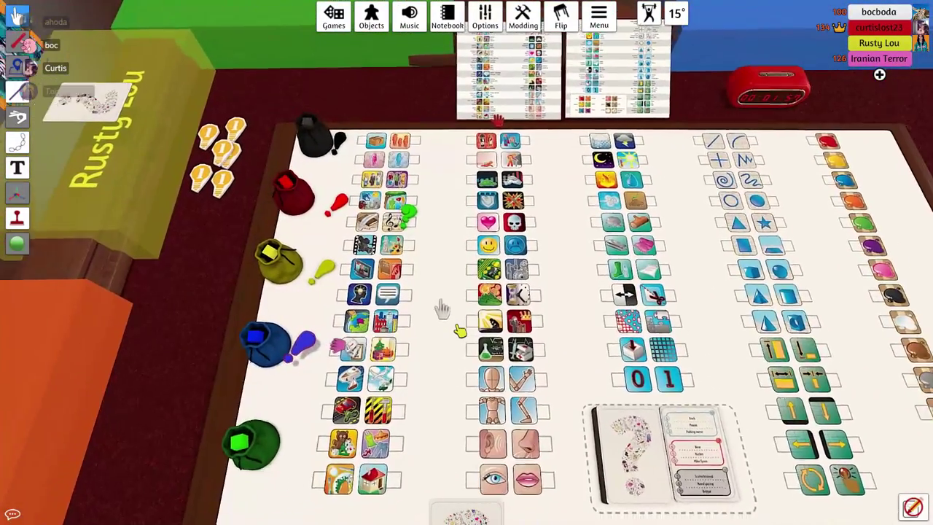
scroll(452, 291, "up", 1)
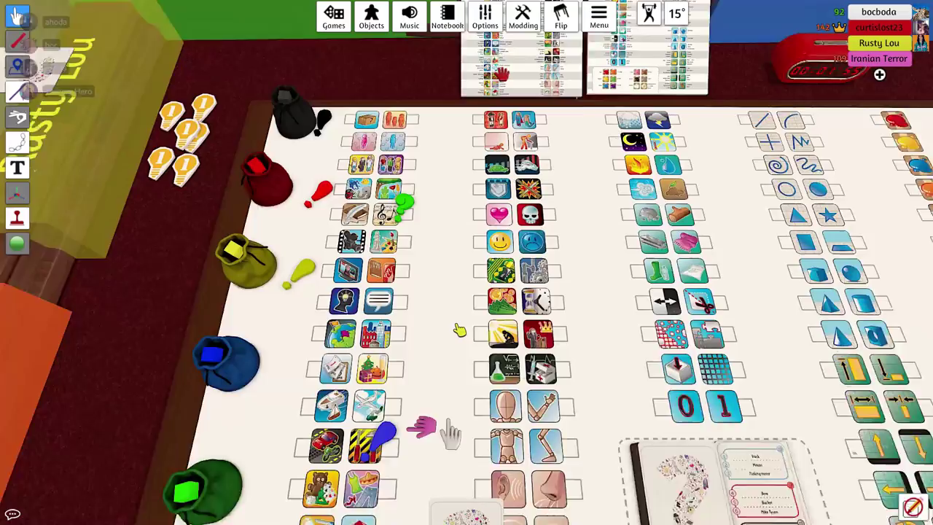
scroll(446, 415, "up", 2)
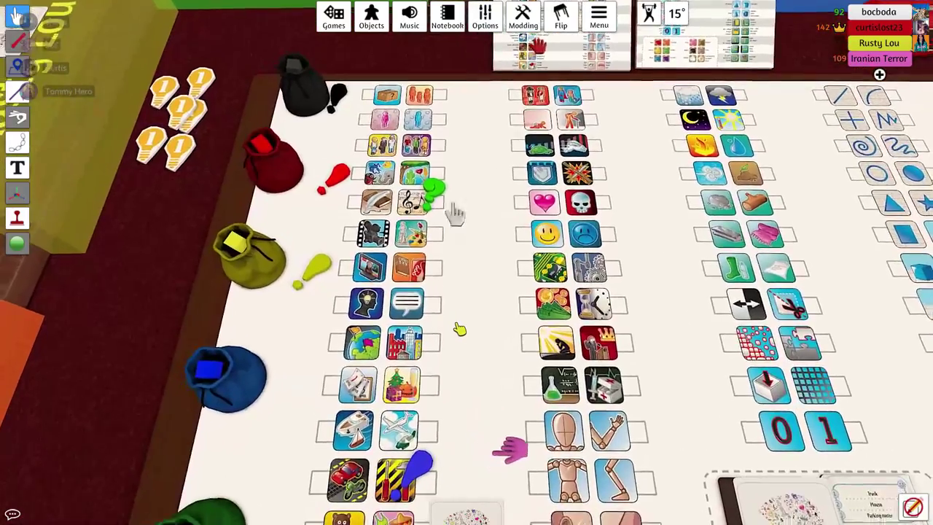
scroll(452, 365, "up", 1)
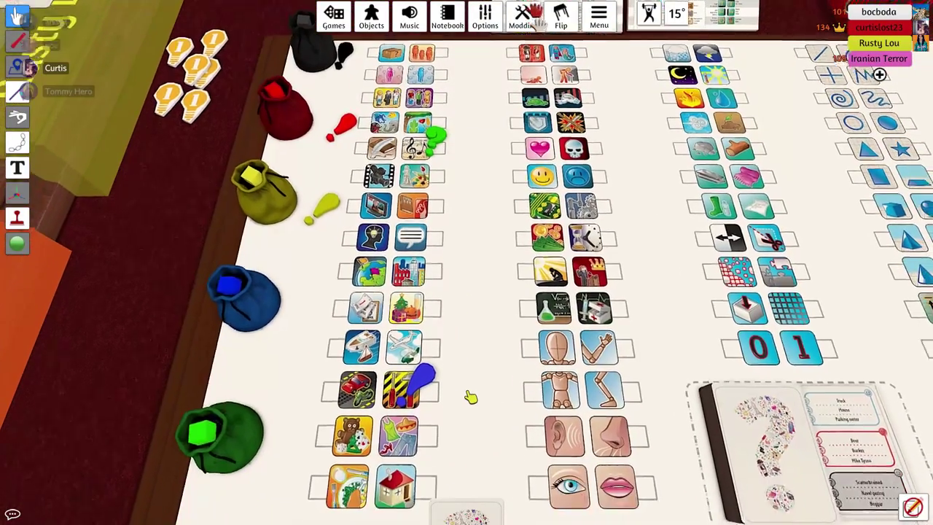
key("s")
key("s")
scroll(472, 367, "up", 3)
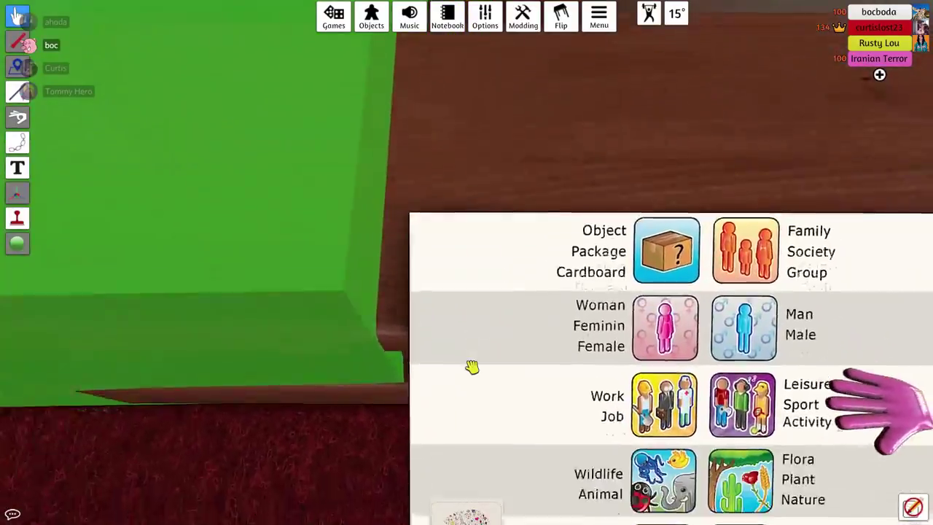
scroll(472, 367, "down", 4)
scroll(472, 367, "up", 3)
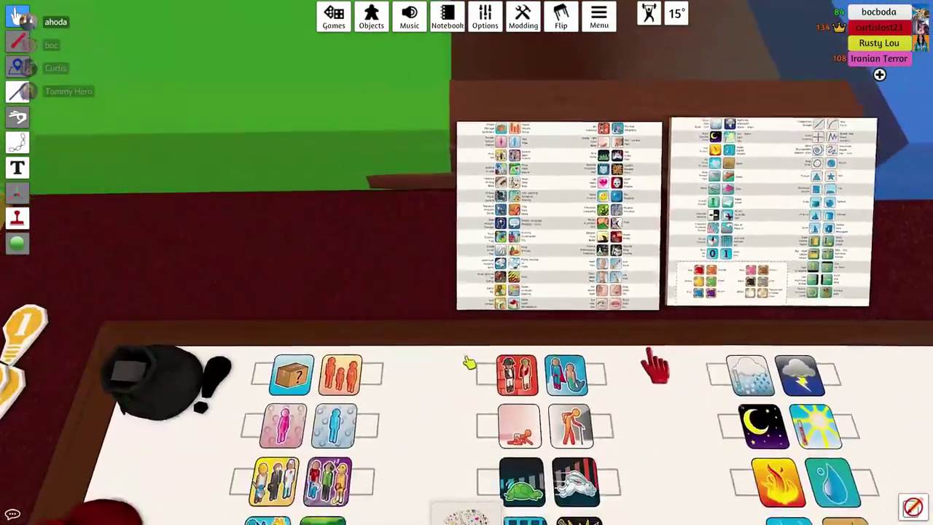
scroll(470, 363, "down", 5)
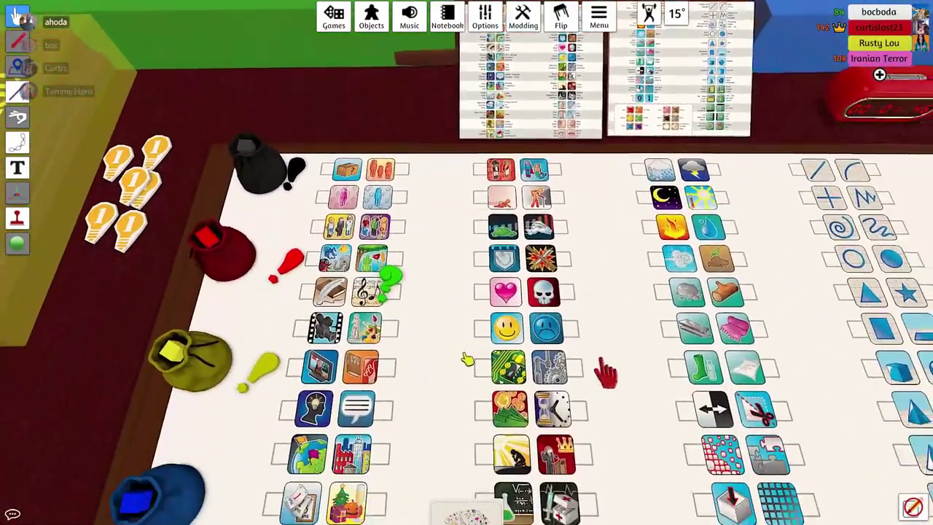
key("s")
scroll(464, 355, "down", 3)
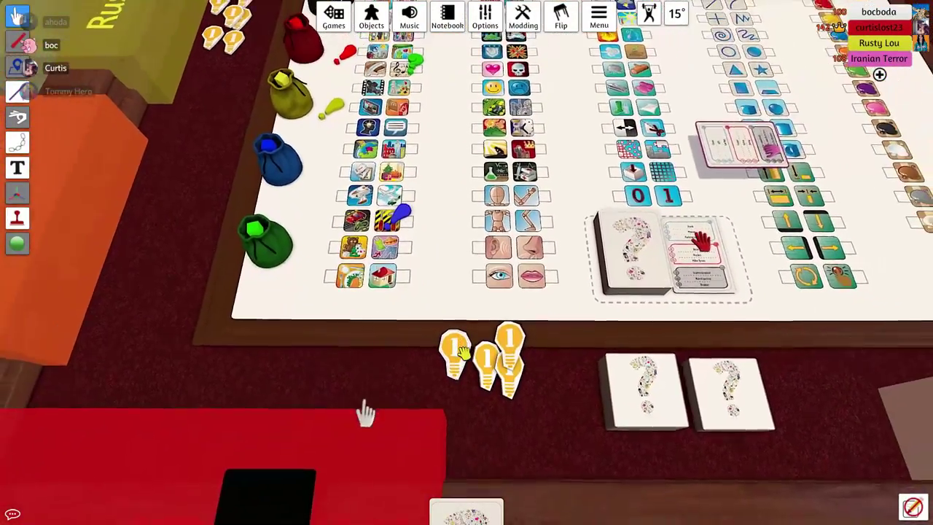
Step: Reset the camera to an overview of the whole table
key("space")
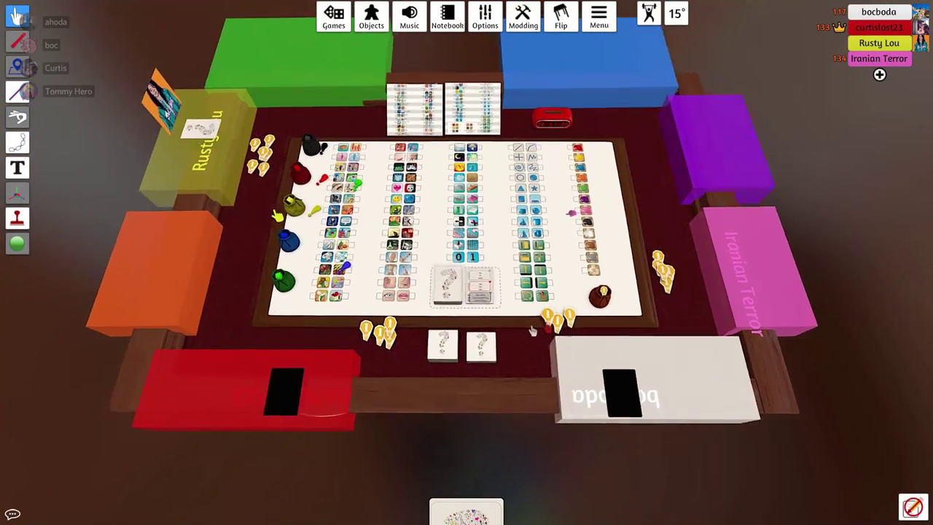
scroll(487, 306, "up", 3)
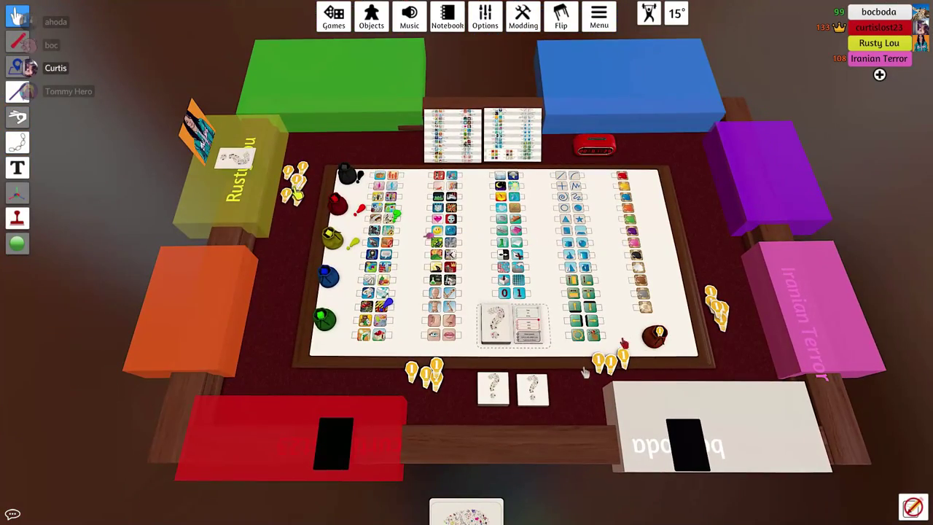
scroll(586, 374, "up", 4)
scroll(437, 292, "up", 4)
scroll(365, 233, "up", 3)
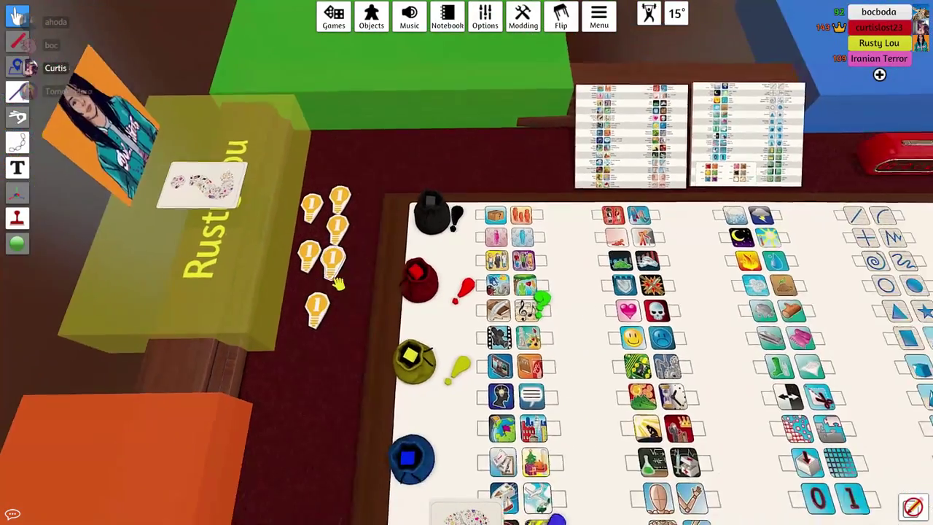
scroll(305, 193, "down", 4)
scroll(437, 292, "down", 4)
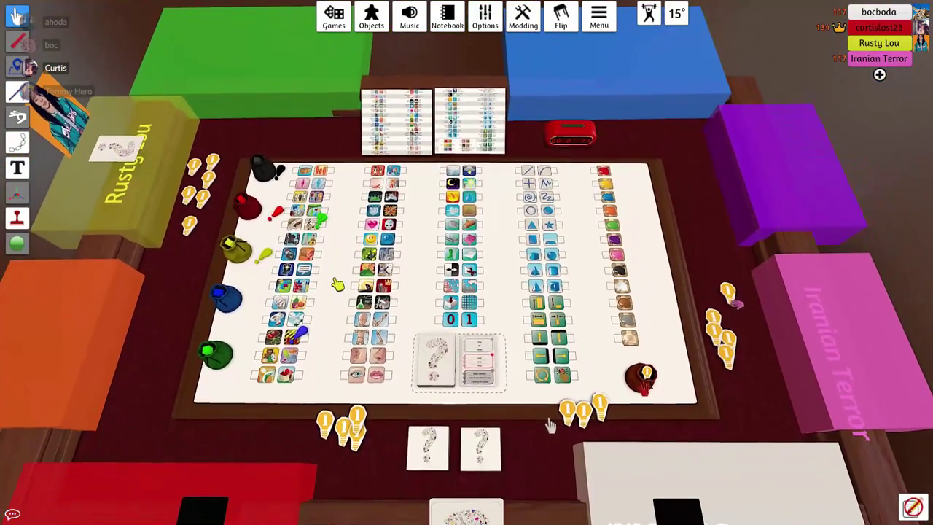
scroll(551, 425, "down", 3)
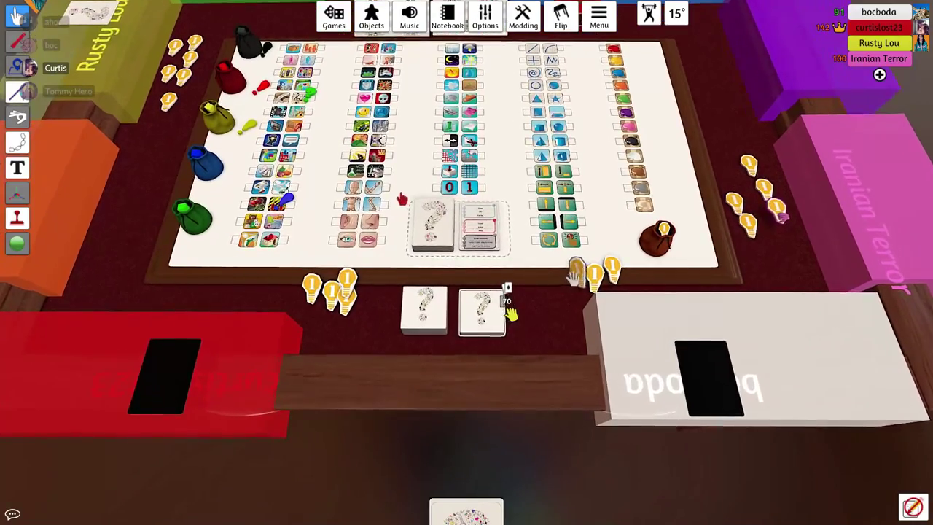
scroll(524, 320, "up", 4)
scroll(524, 319, "down", 4)
scroll(511, 314, "up", 3)
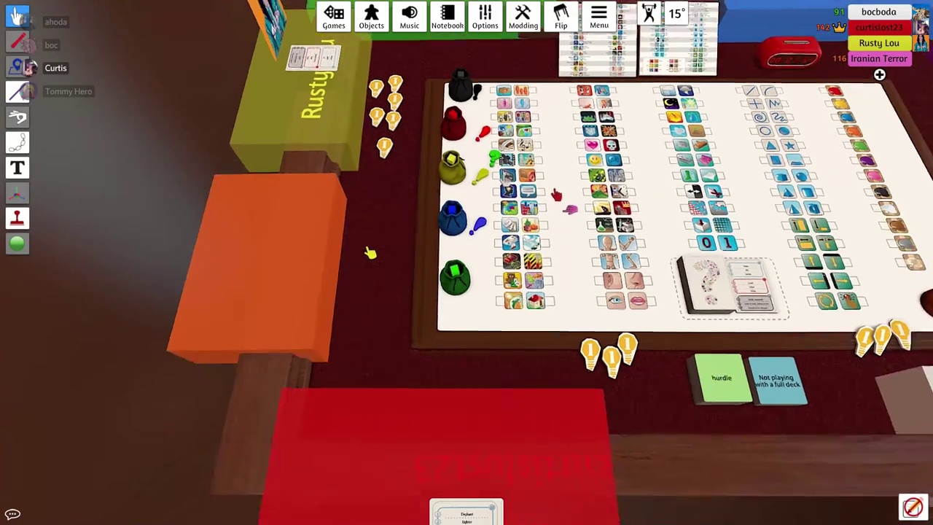
scroll(363, 248, "down", 4)
scroll(379, 241, "up", 3)
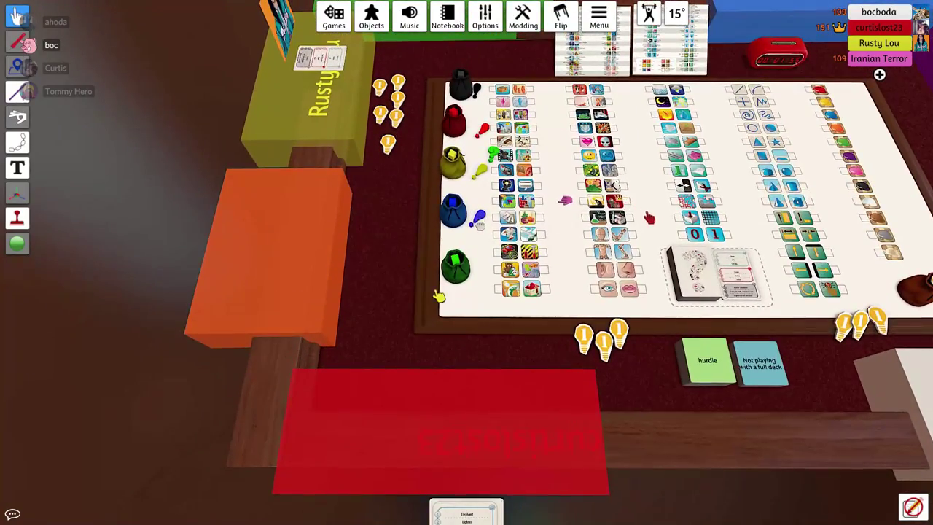
scroll(384, 237, "down", 3)
right_click(384, 237)
scroll(252, 272, "up", 3)
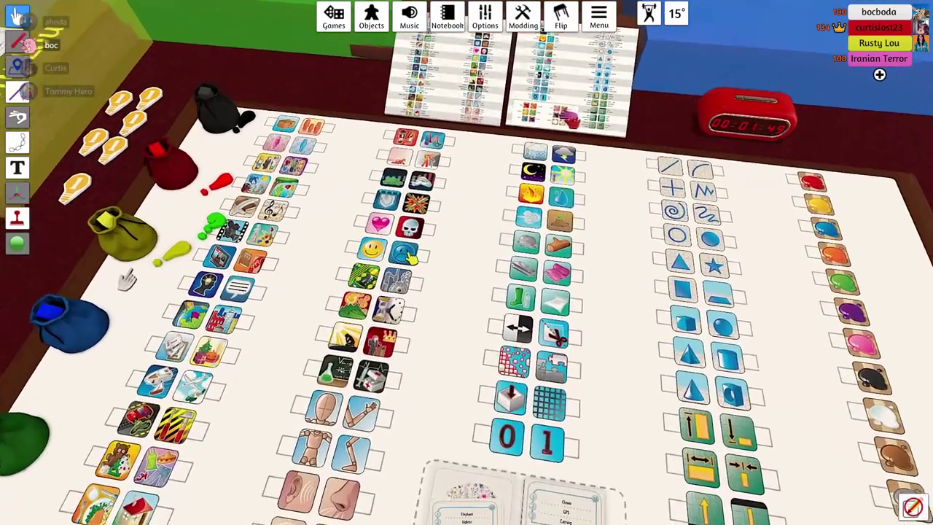
scroll(262, 277, "up", 2)
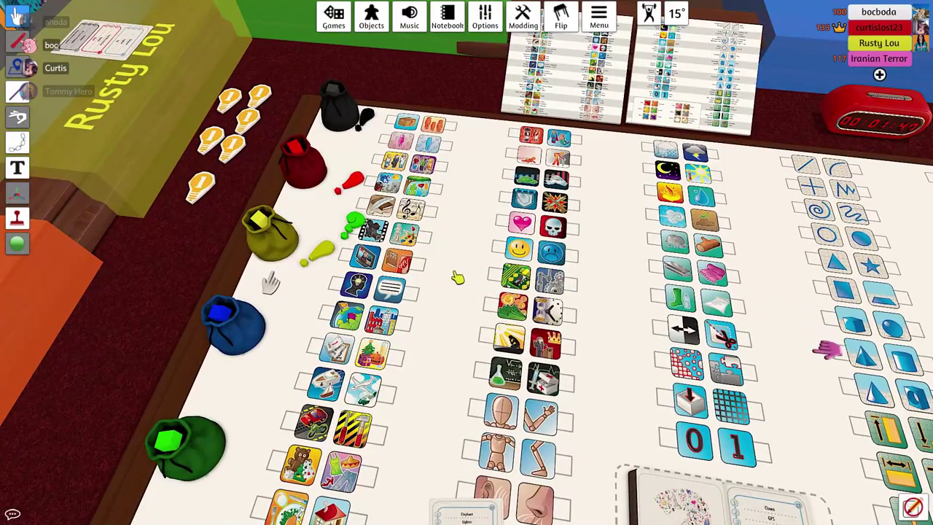
scroll(271, 285, "down", 3)
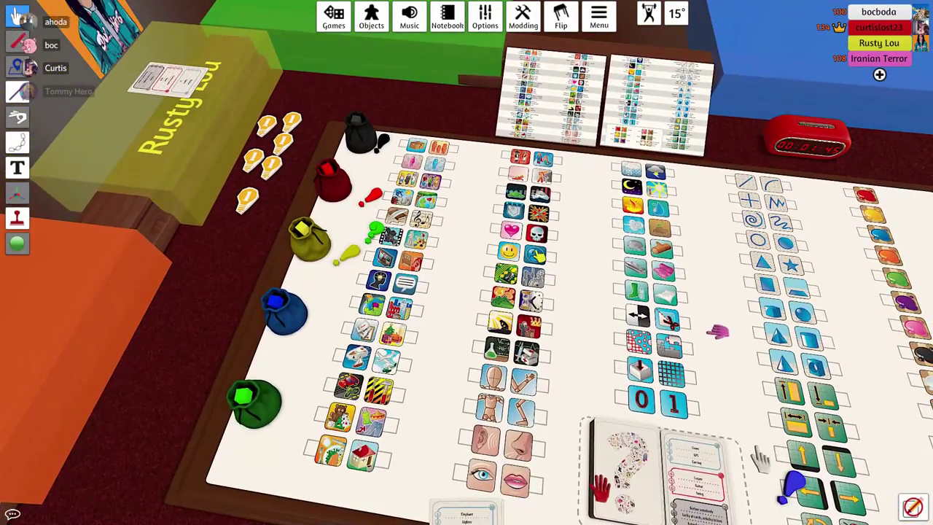
scroll(759, 457, "down", 2)
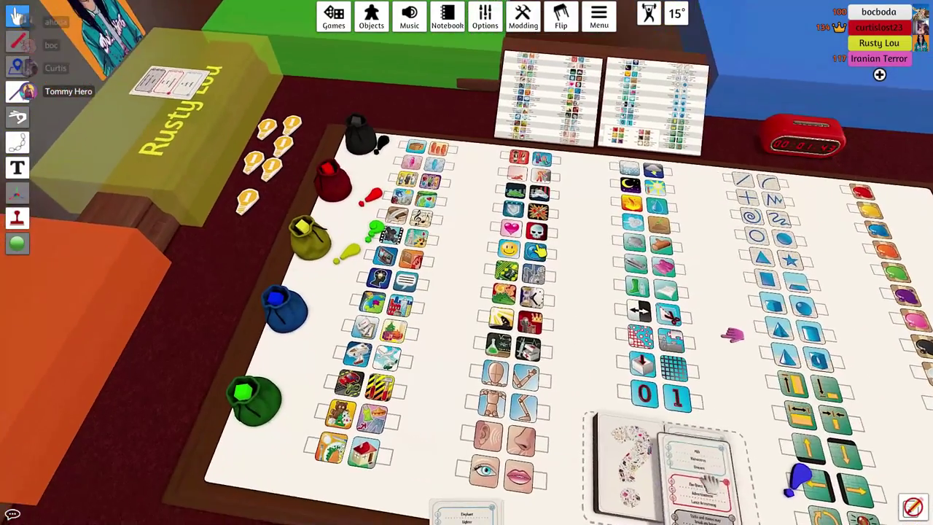
scroll(467, 263, "down", 3)
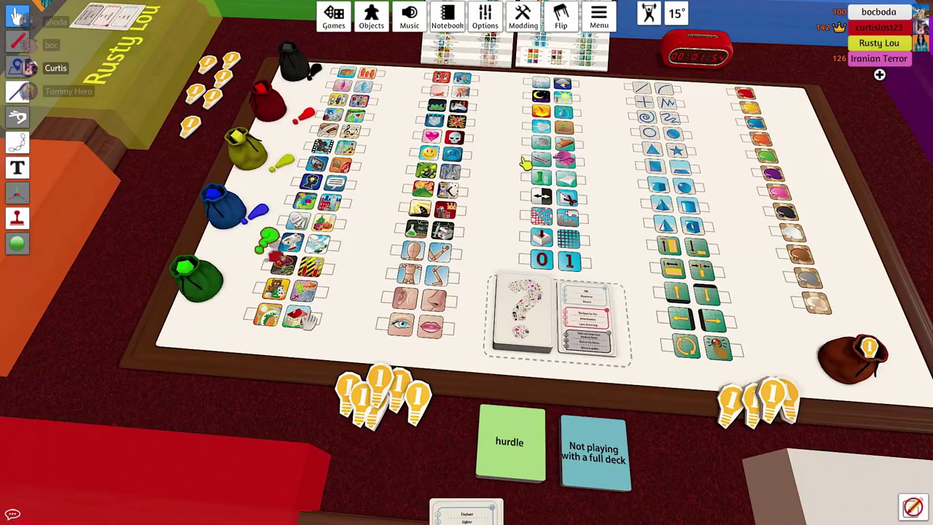
scroll(527, 165, "up", 5)
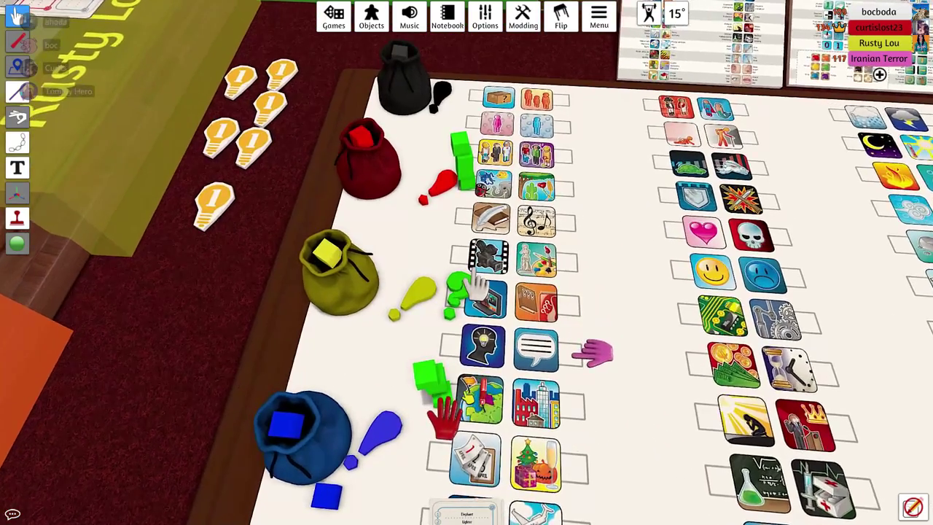
scroll(477, 288, "up", 5)
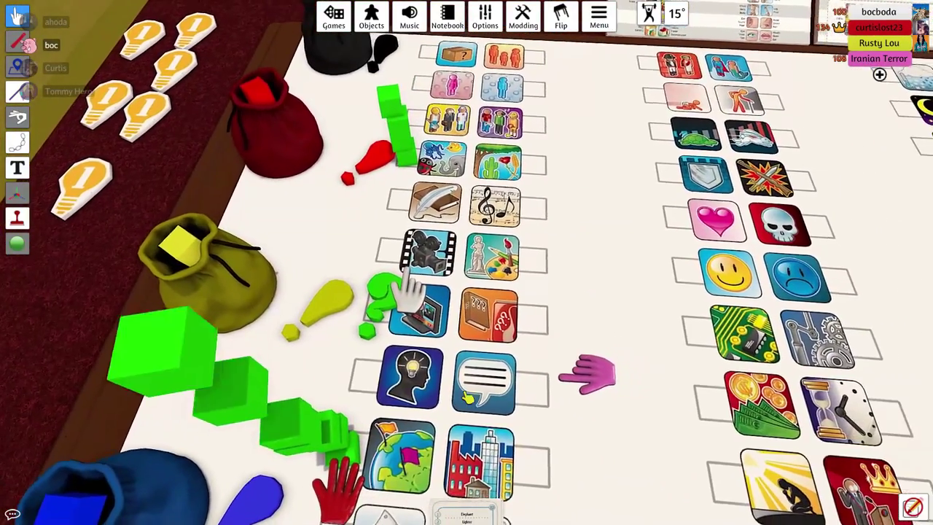
scroll(412, 295, "up", 2)
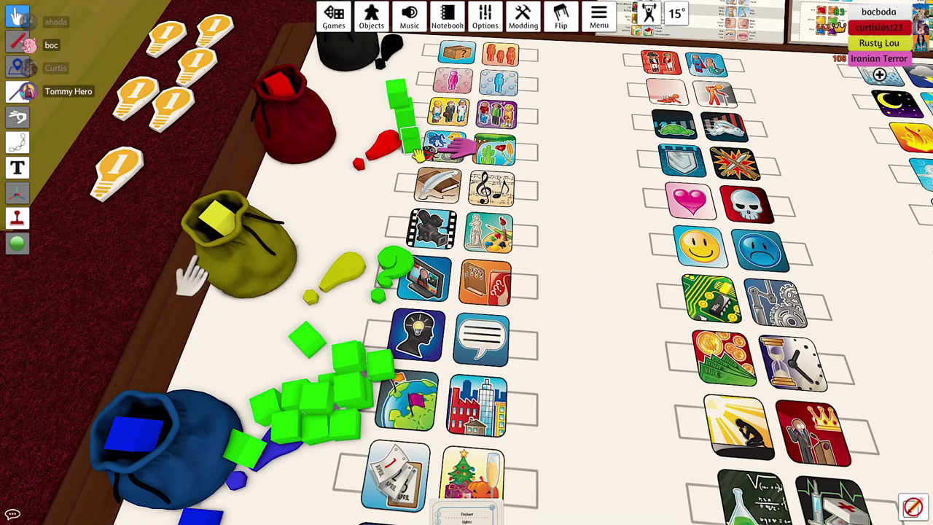
scroll(166, 215, "down", 5)
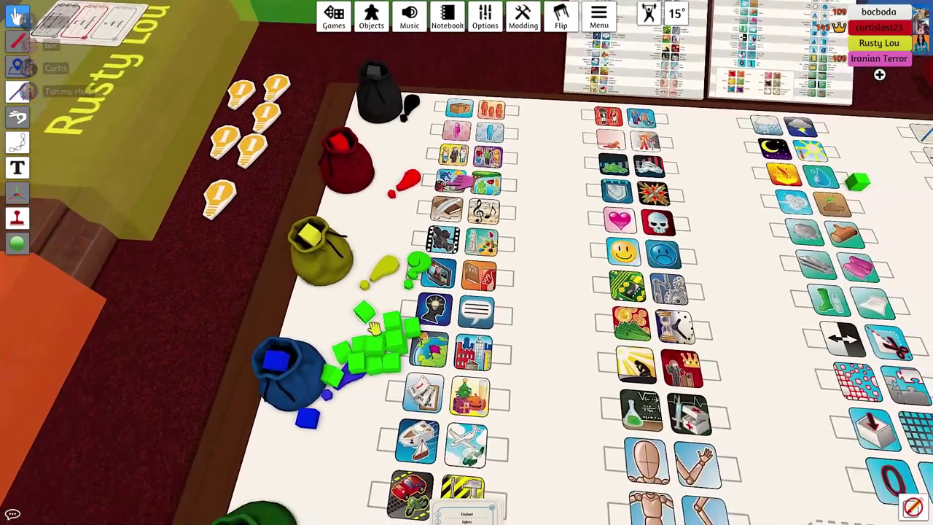
scroll(461, 308, "up", 5)
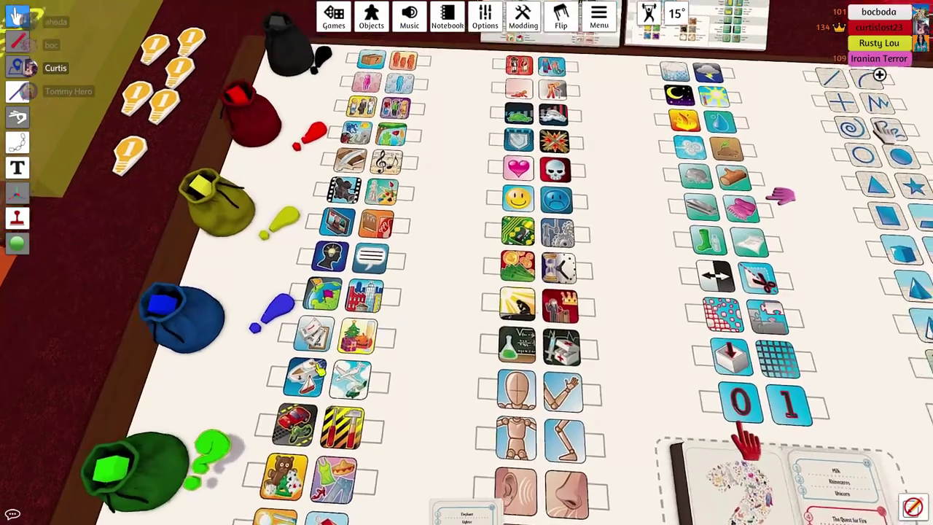
key("w")
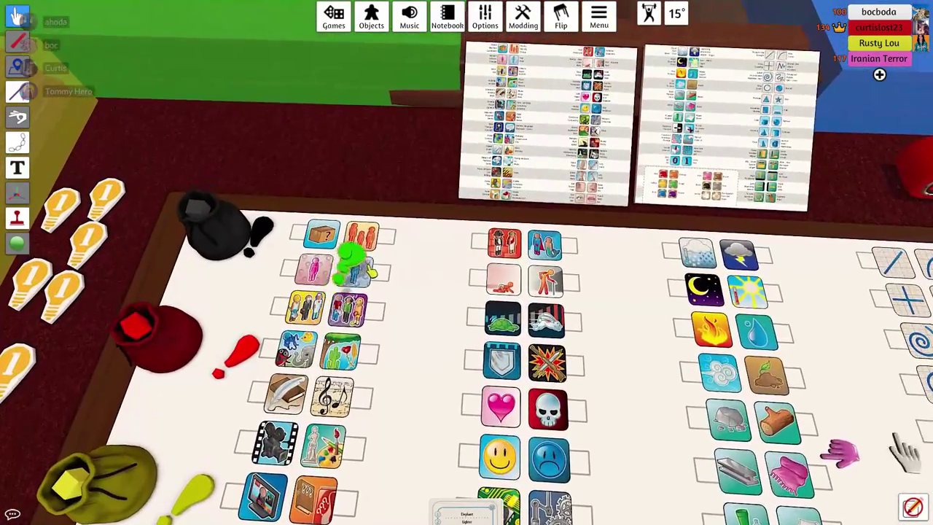
scroll(612, 467, "down", 3)
key("s")
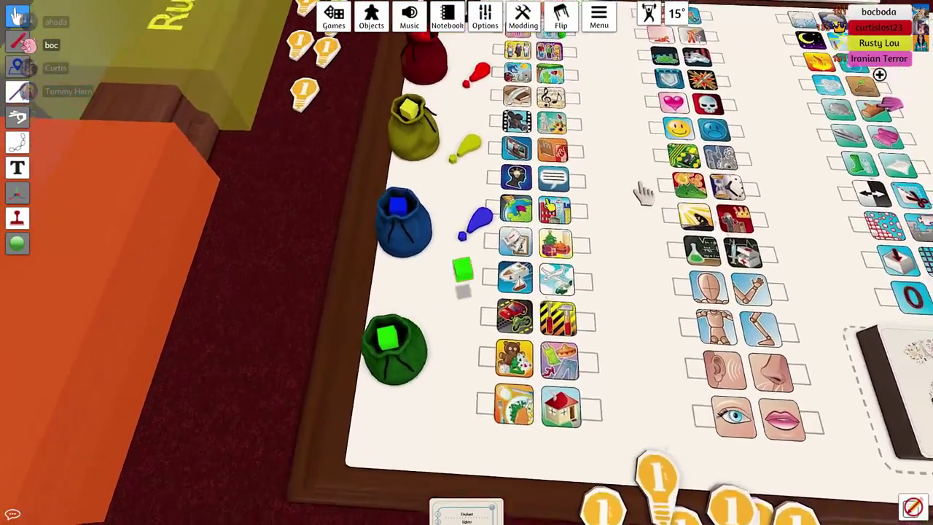
scroll(646, 193, "down", 4)
scroll(628, 416, "up", 2)
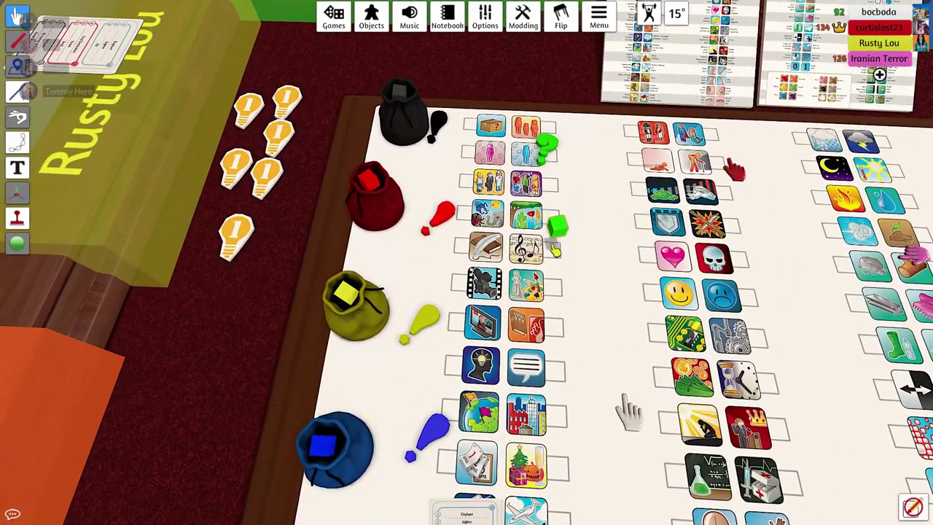
scroll(628, 412, "down", 5)
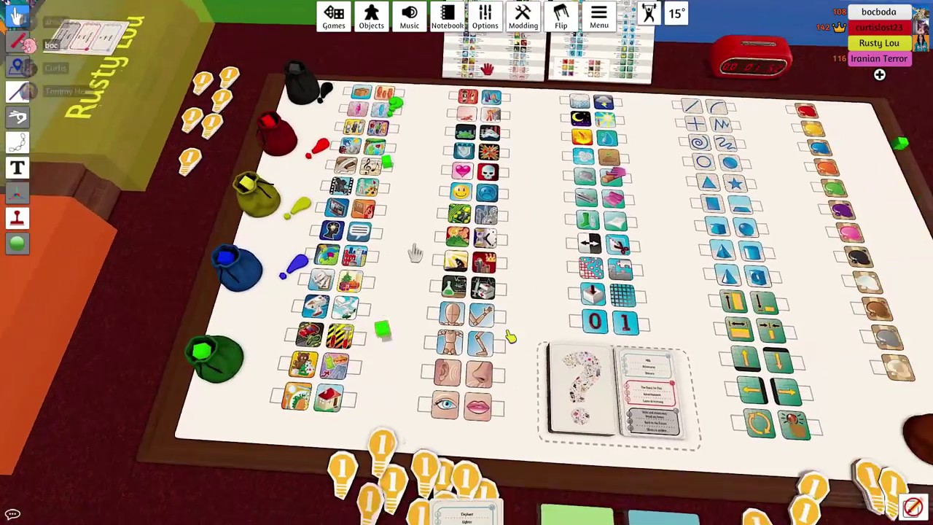
scroll(414, 254, "up", 3)
key("a")
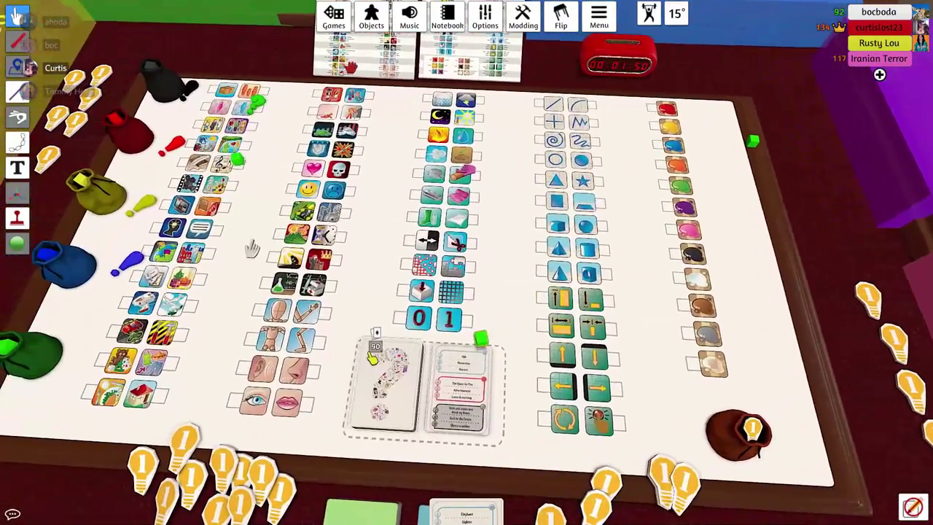
key("d")
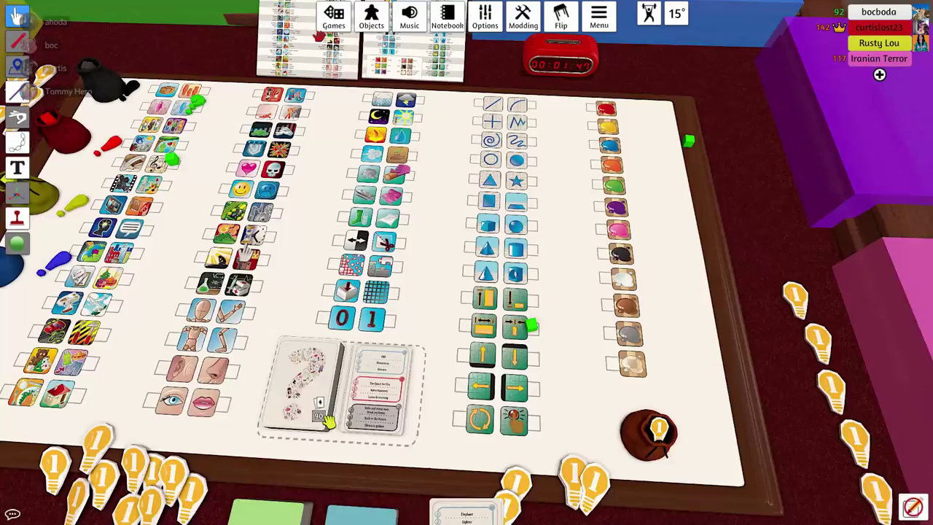
key("a")
scroll(407, 274, "up", 3)
key("d")
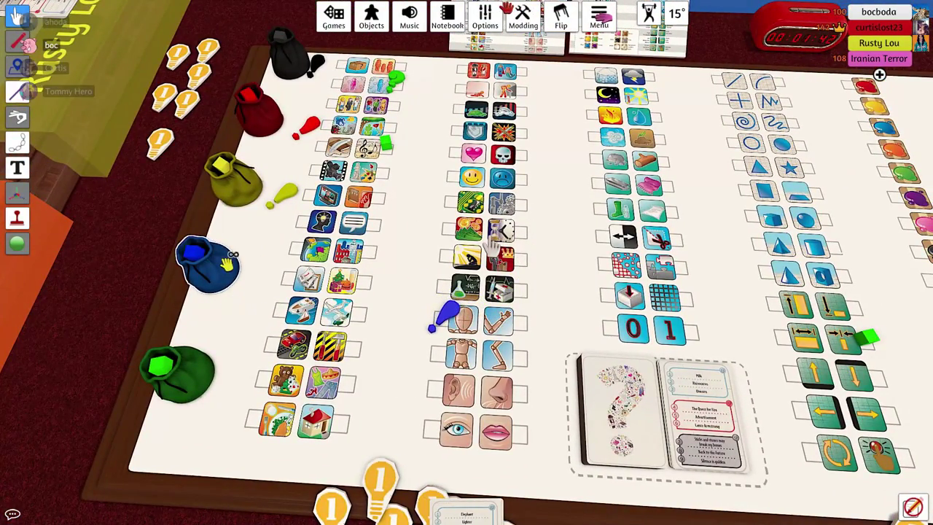
scroll(503, 248, "down", 3)
key("w")
scroll(503, 248, "up", 4)
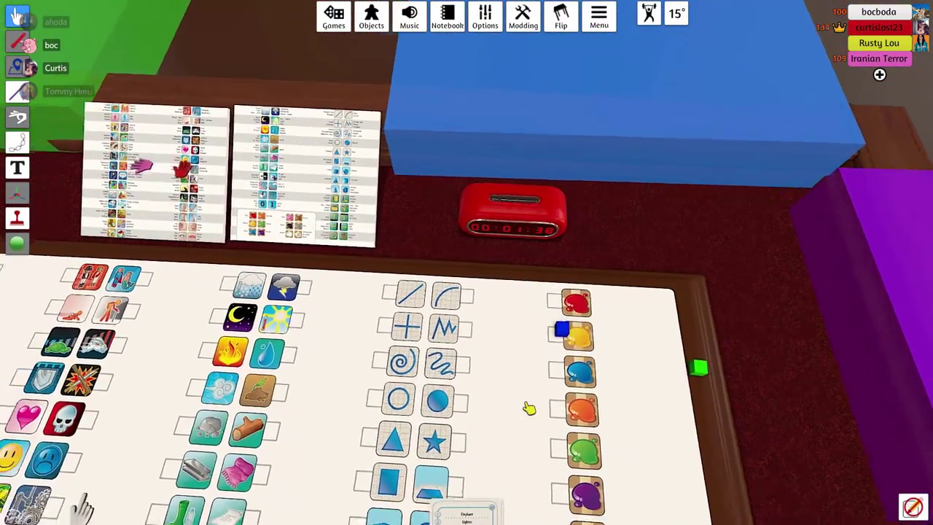
scroll(521, 362, "down", 4)
key("s")
scroll(467, 146, "up", 3)
scroll(495, 58, "down", 3)
key("w")
scroll(568, 365, "up", 4)
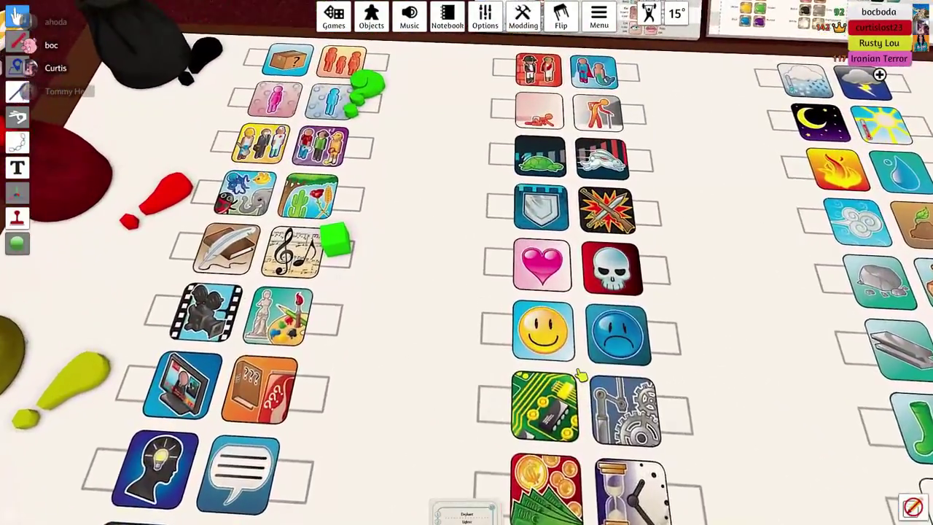
scroll(581, 375, "down", 3)
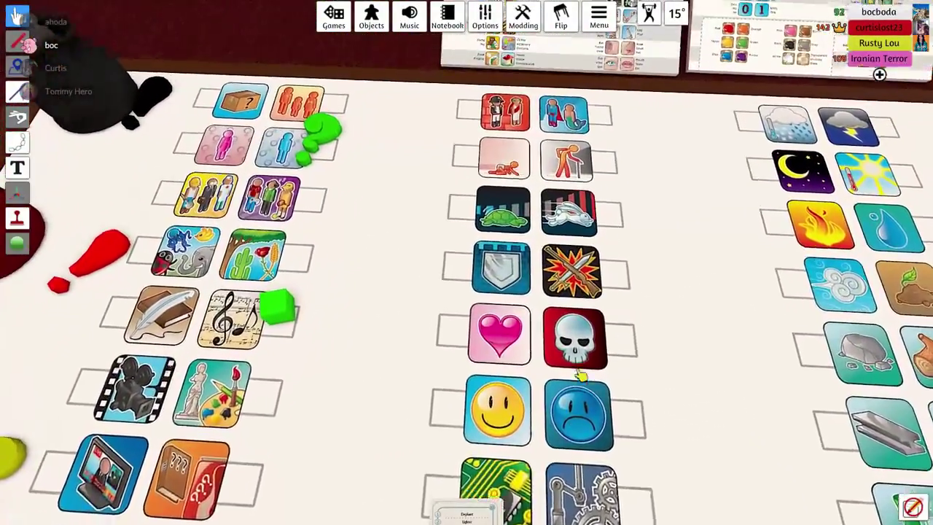
scroll(562, 328, "down", 3)
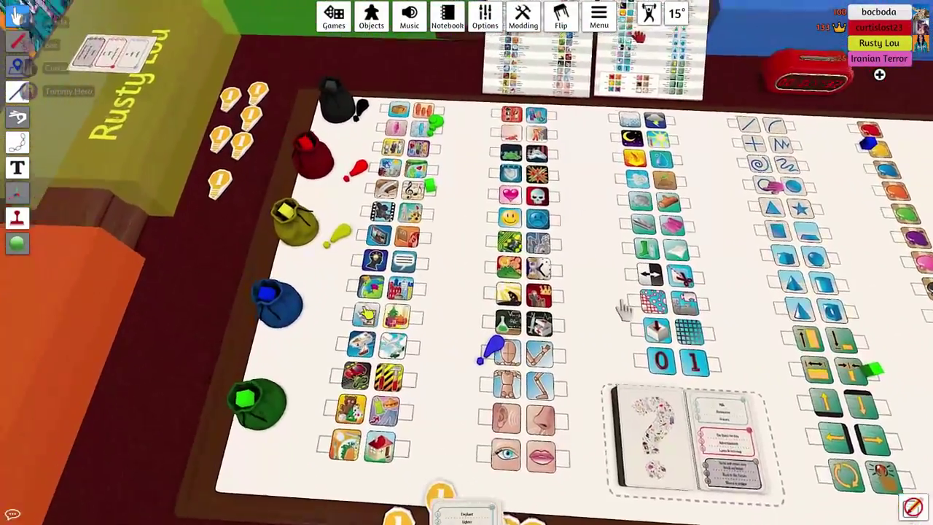
scroll(627, 394, "up", 4)
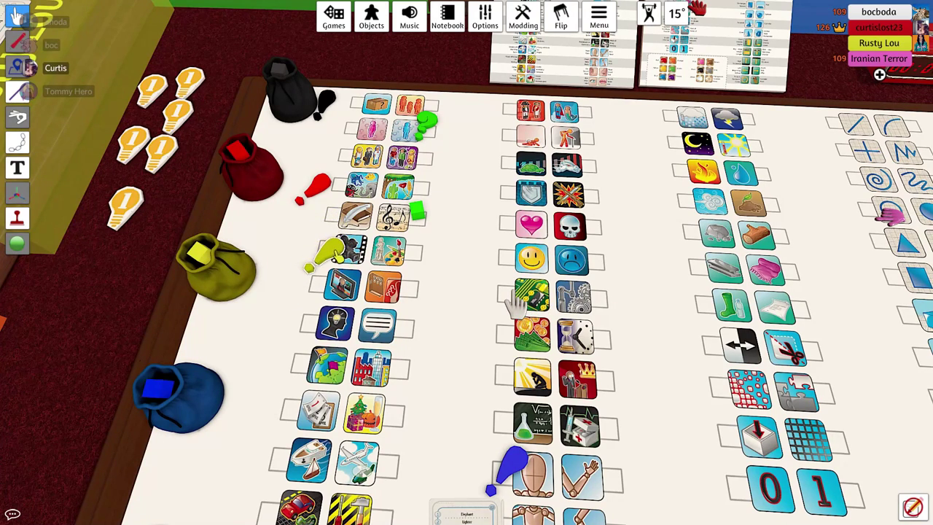
scroll(524, 301, "down", 4)
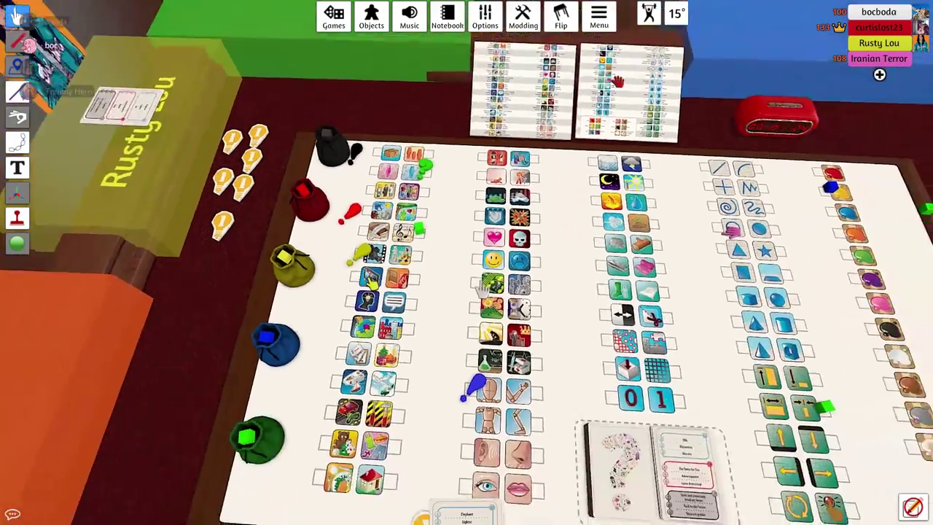
scroll(437, 292, "up", 5)
scroll(396, 312, "up", 2)
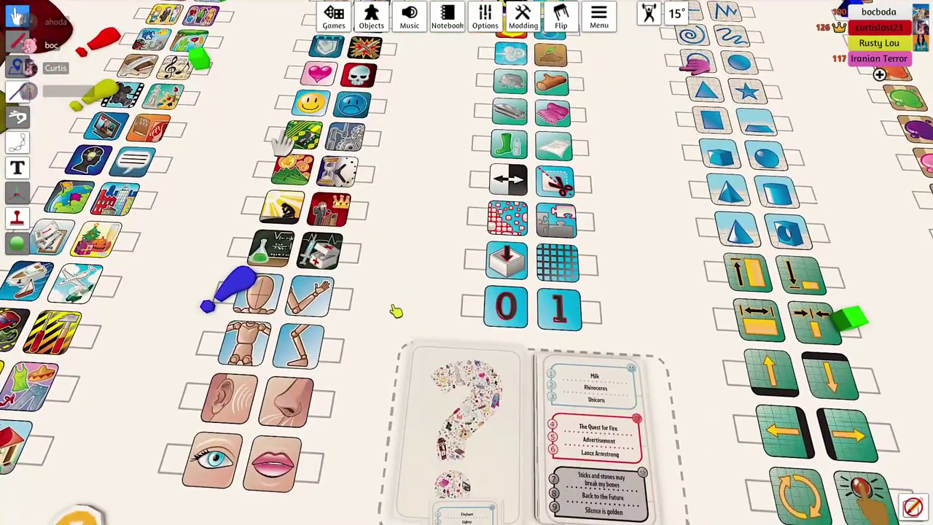
scroll(396, 312, "down", 3)
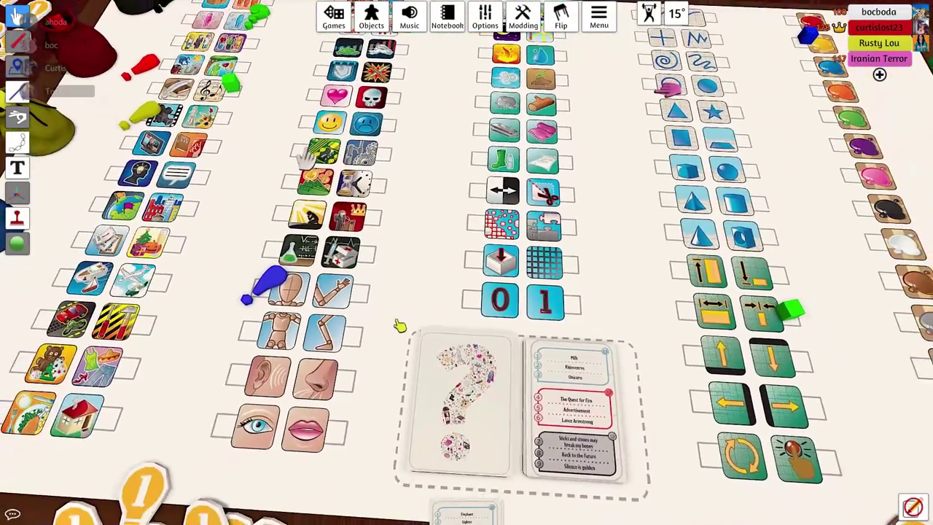
scroll(417, 360, "up", 2)
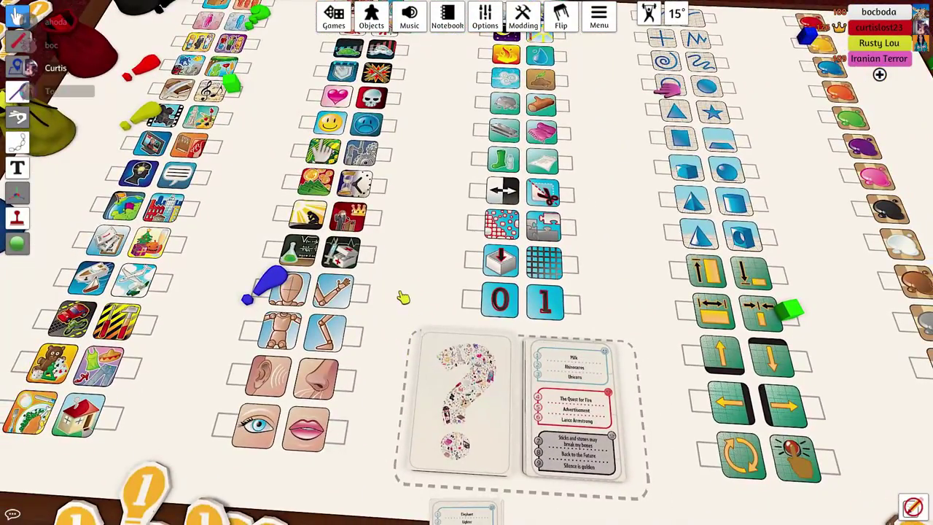
scroll(403, 297, "down", 3)
scroll(403, 298, "up", 3)
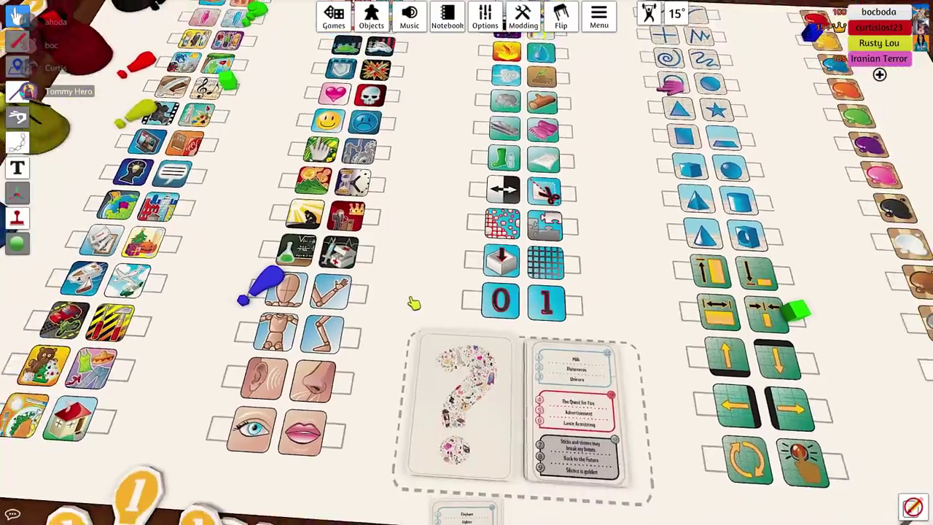
scroll(414, 303, "up", 2)
scroll(414, 304, "down", 4)
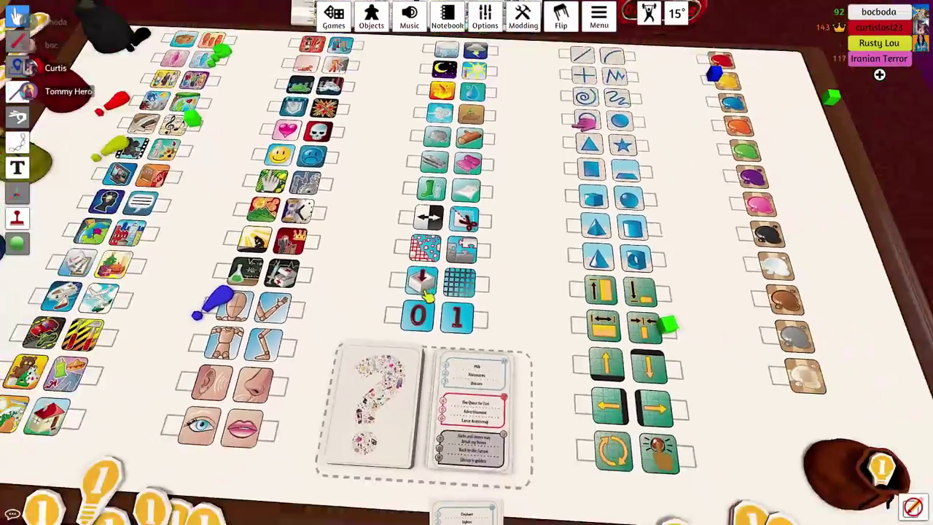
scroll(414, 303, "up", 4)
scroll(438, 302, "up", 2)
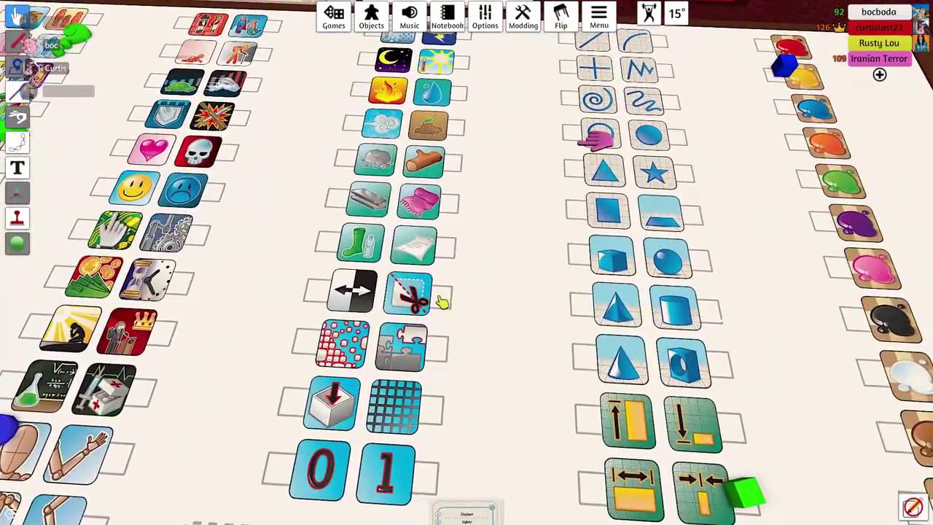
scroll(442, 302, "down", 4)
scroll(443, 302, "down", 3)
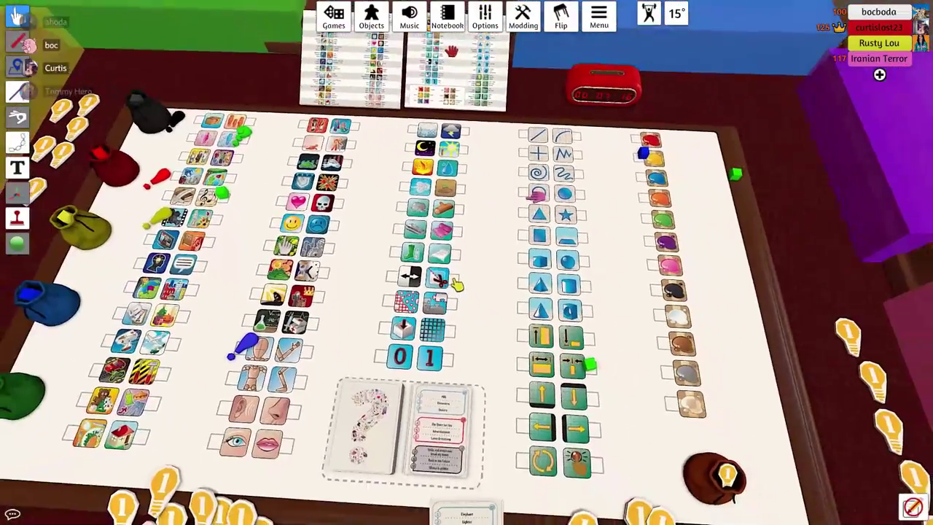
scroll(364, 292, "up", 2)
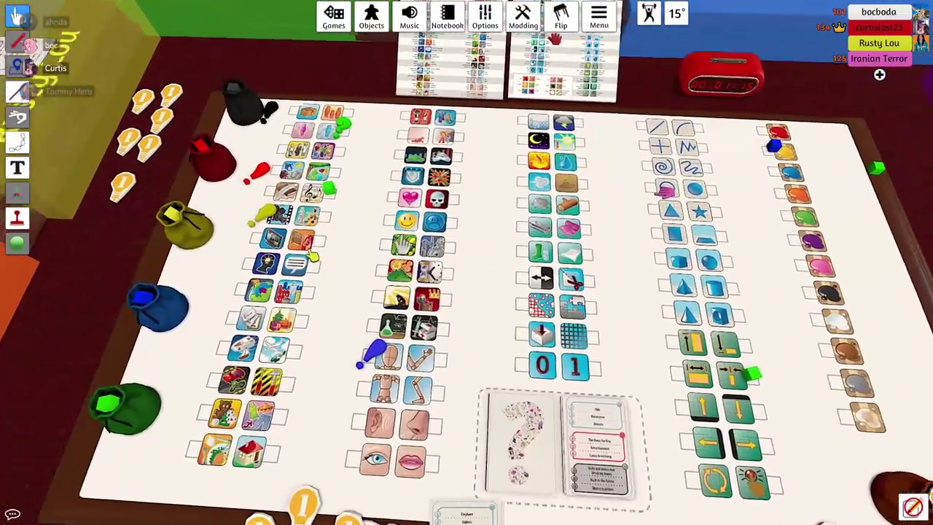
scroll(313, 259, "up", 3)
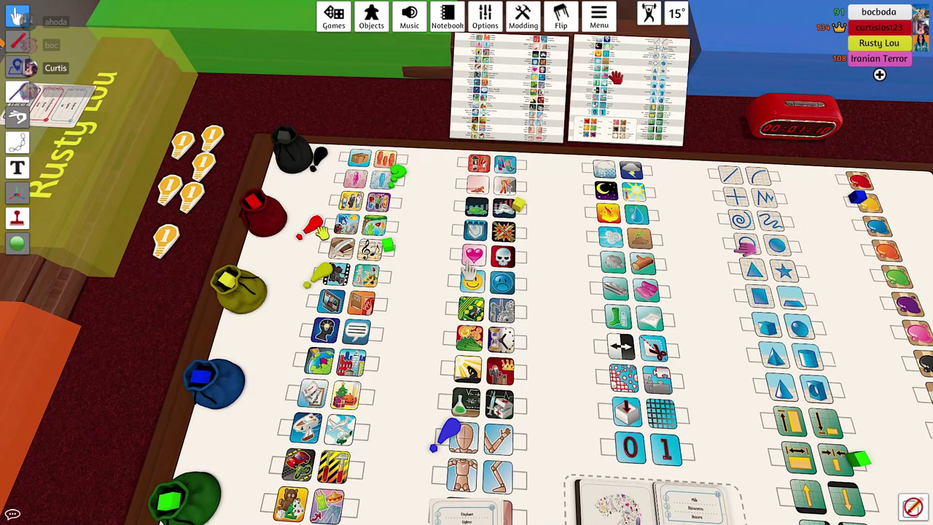
key("d")
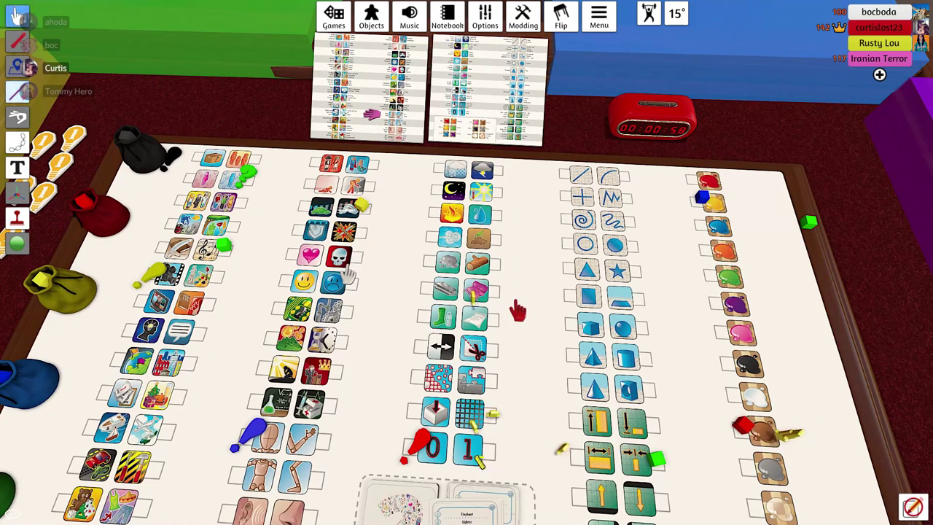
scroll(349, 271, "down", 3)
key("a")
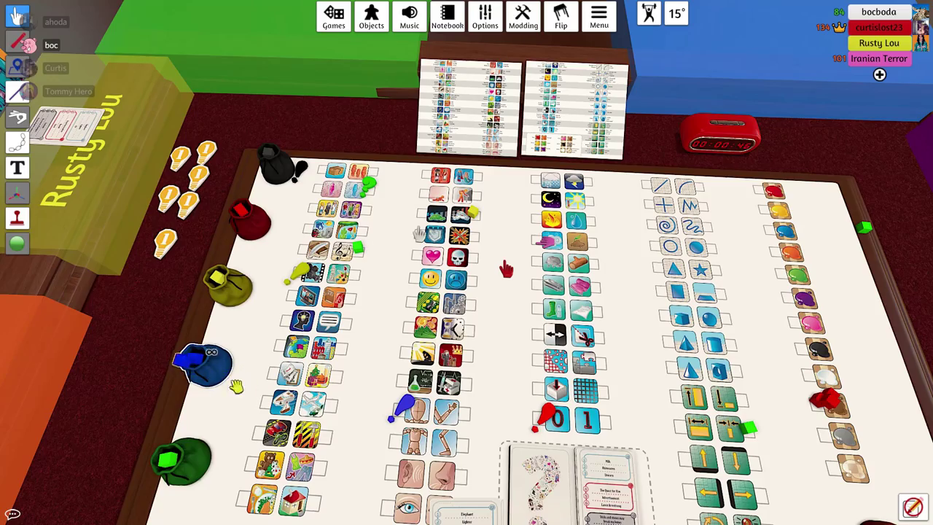
scroll(506, 272, "down", 2)
scroll(467, 262, "up", 5)
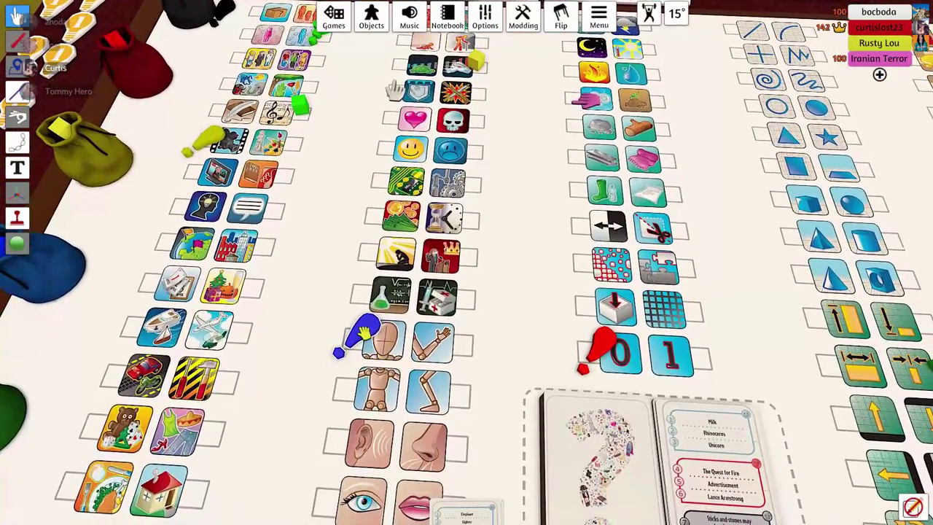
left_click_drag(467, 292, 525, 292)
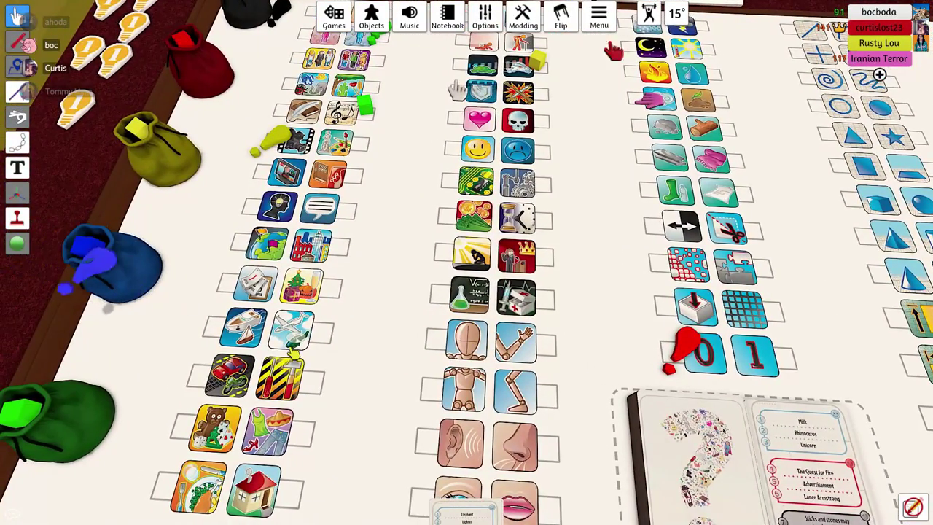
scroll(162, 322, "down", 4)
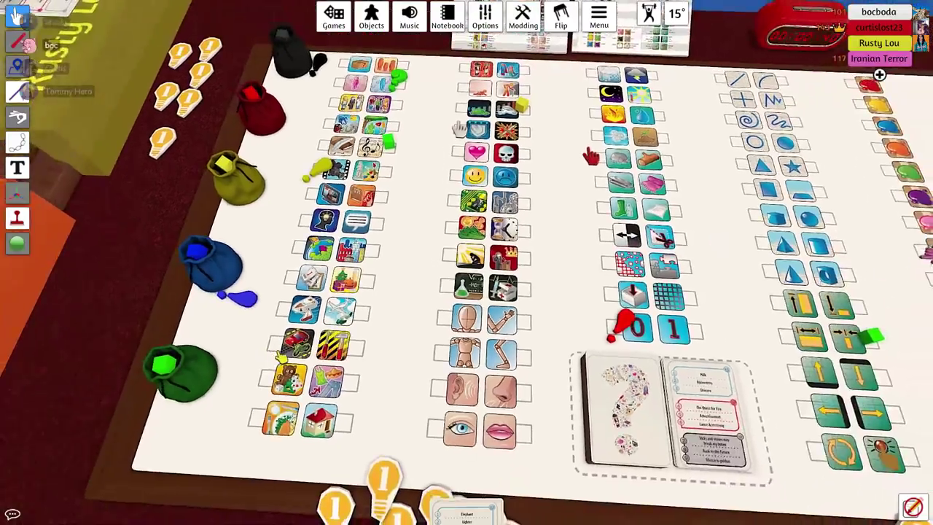
scroll(291, 291, "up", 4)
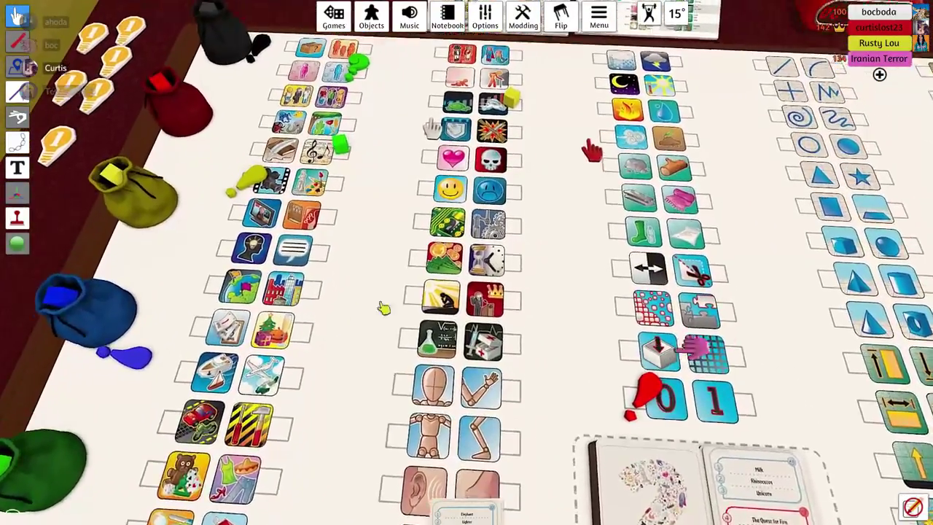
scroll(384, 309, "down", 3)
scroll(384, 310, "up", 6)
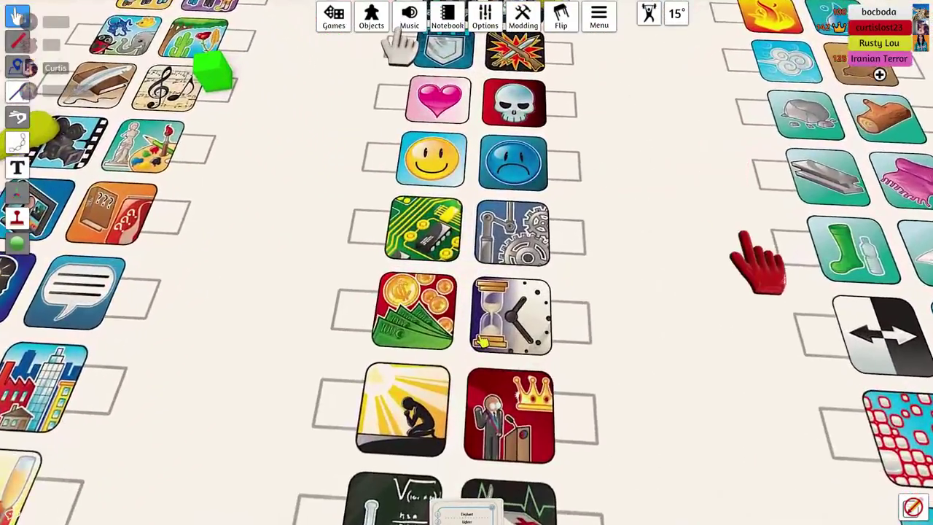
scroll(437, 306, "down", 3)
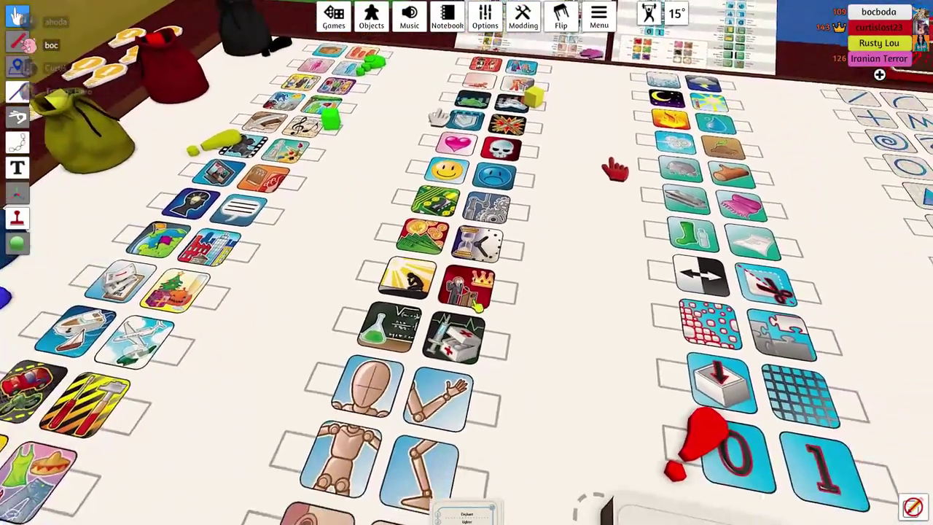
scroll(438, 219, "down", 3)
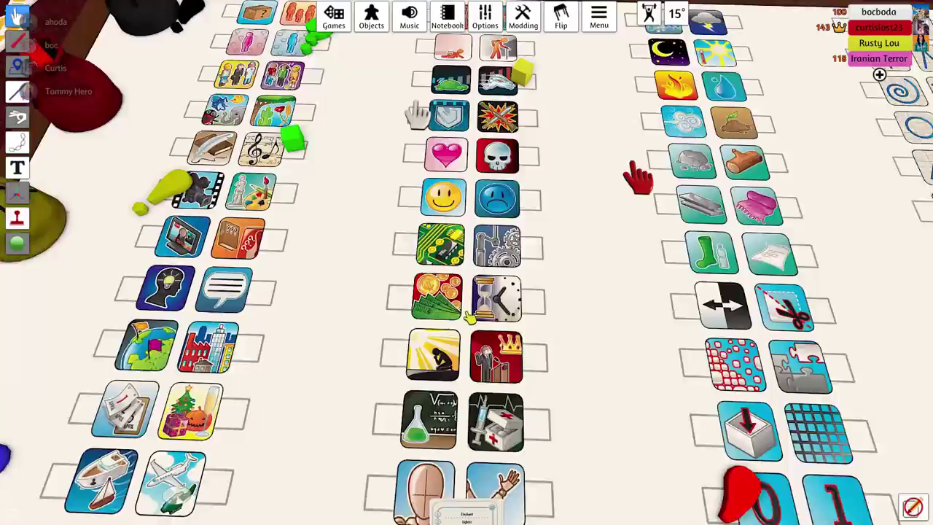
scroll(409, 219, "up", 5)
scroll(470, 316, "down", 3)
scroll(470, 316, "down", 3)
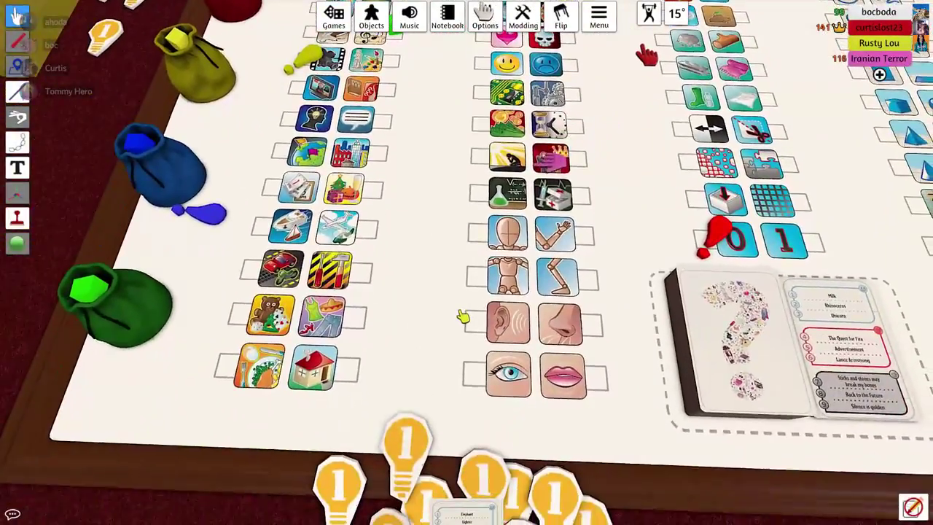
scroll(463, 316, "down", 2)
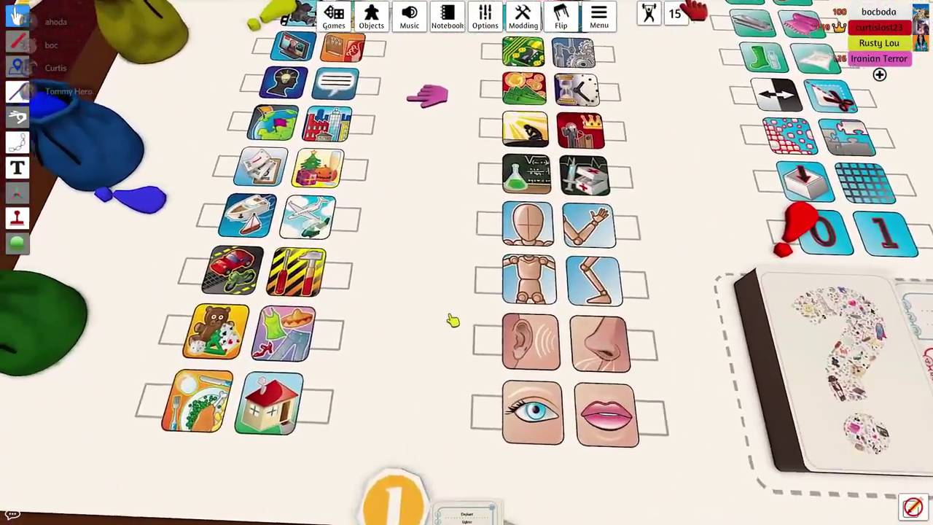
key("w")
scroll(454, 308, "up", 3)
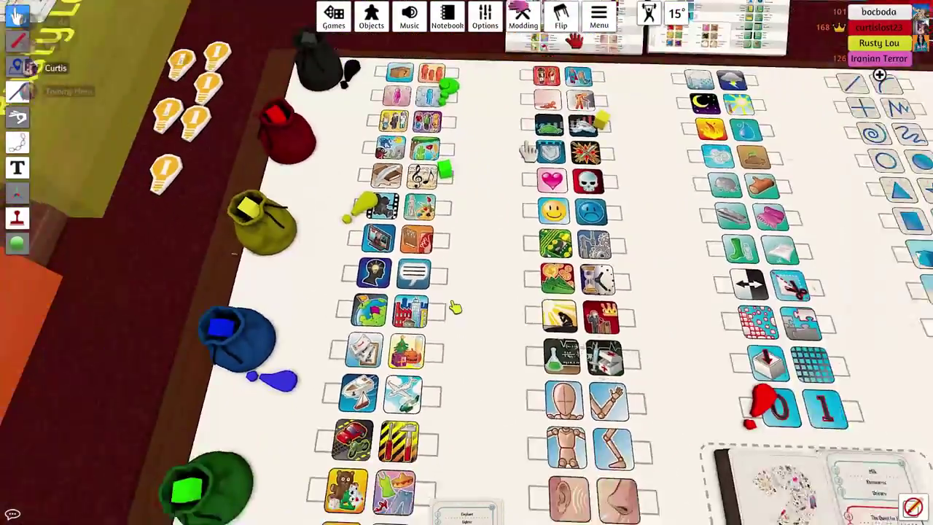
scroll(454, 307, "down", 4)
scroll(437, 218, "up", 3)
scroll(408, 182, "up", 2)
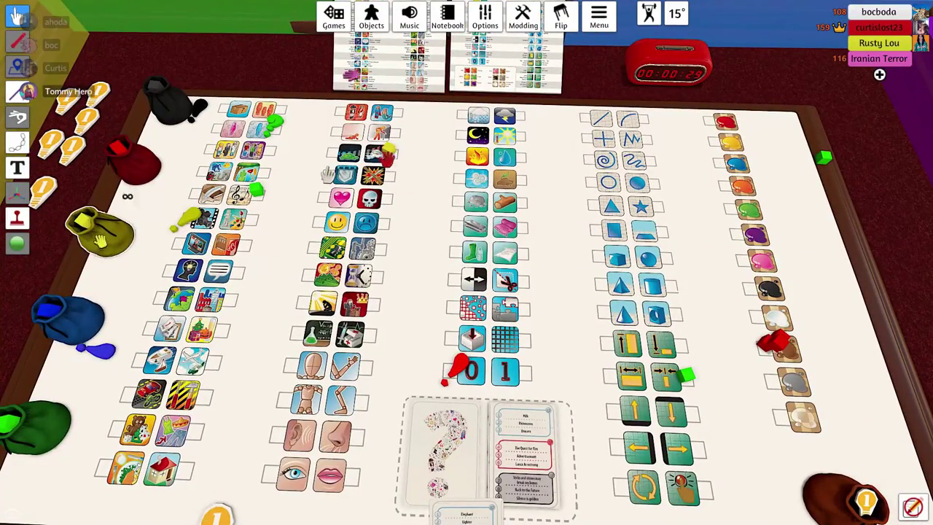
scroll(328, 173, "down", 2)
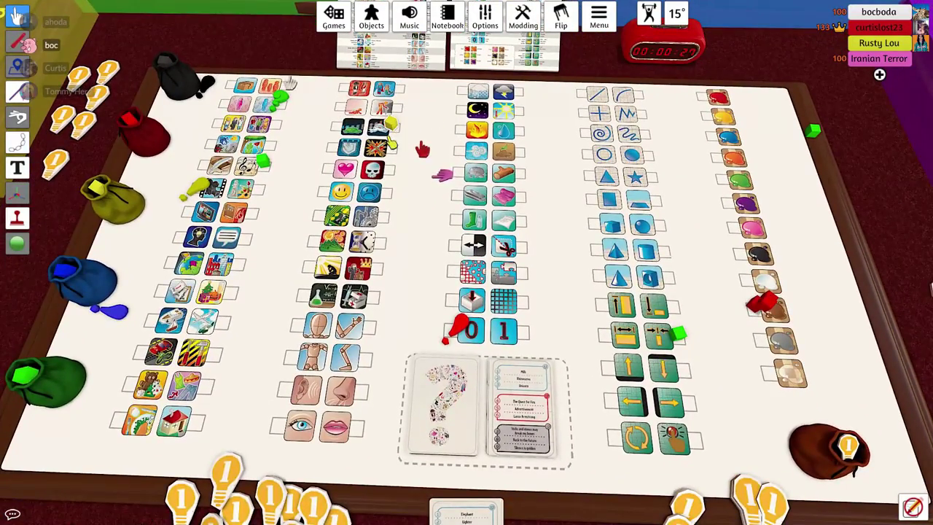
key("a")
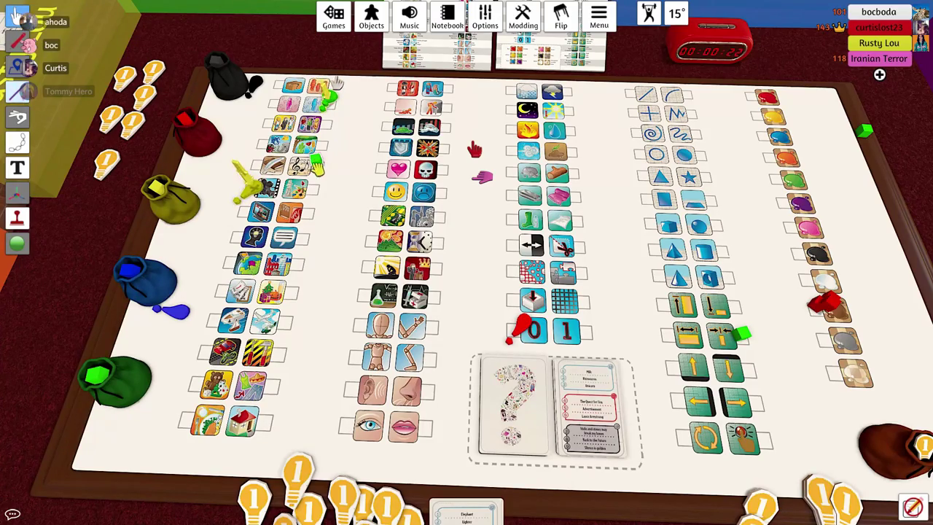
scroll(365, 85, "down", 2)
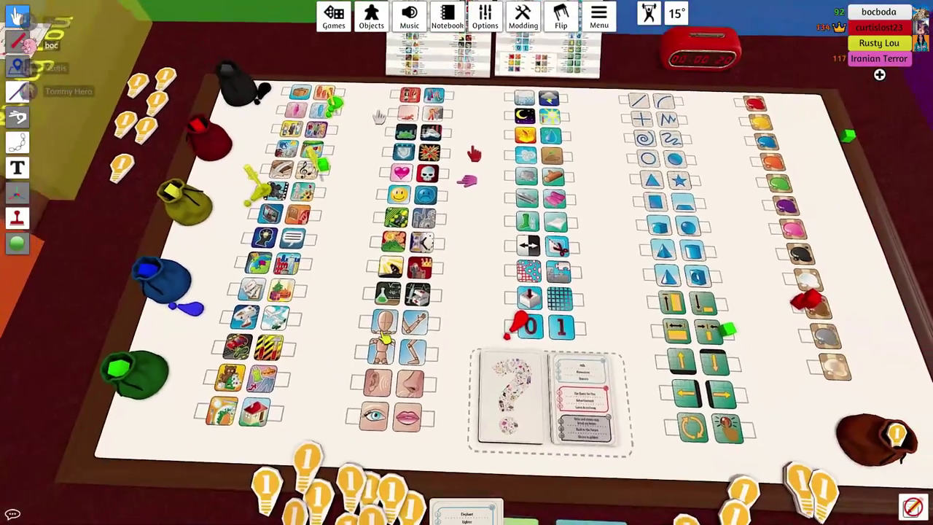
scroll(364, 85, "up", 4)
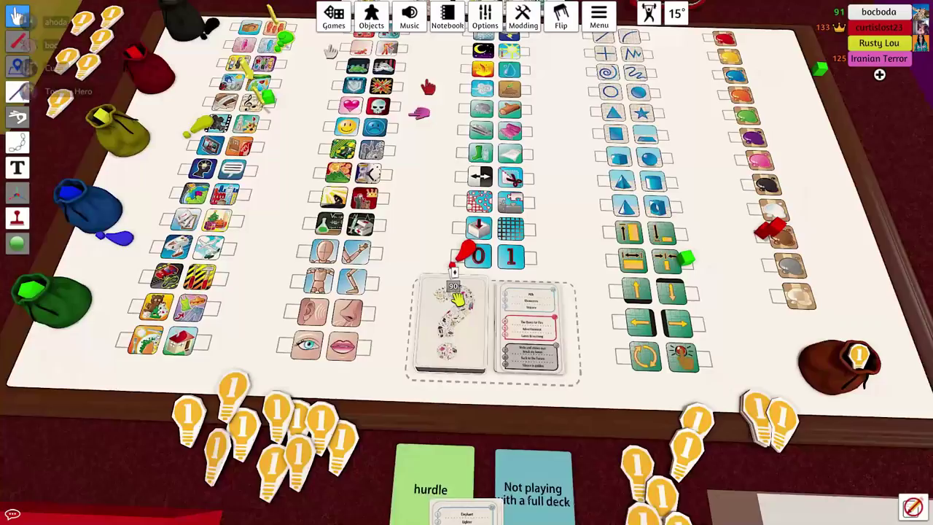
scroll(452, 288, "up", 2)
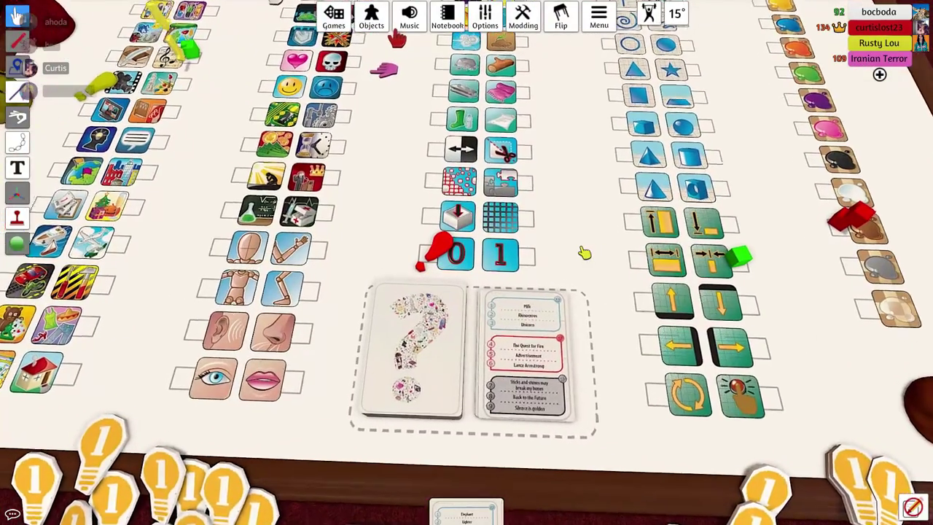
scroll(452, 288, "up", 3)
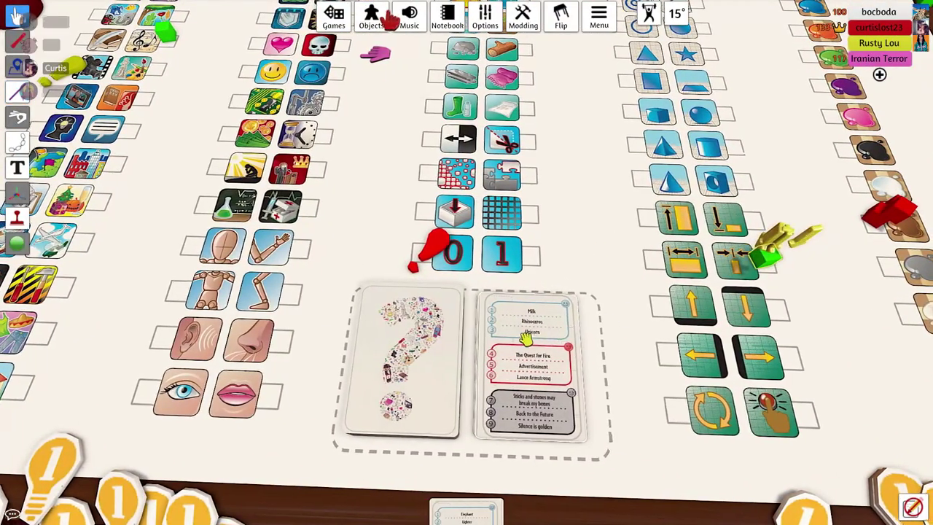
scroll(371, 62, "down", 3)
scroll(372, 62, "down", 2)
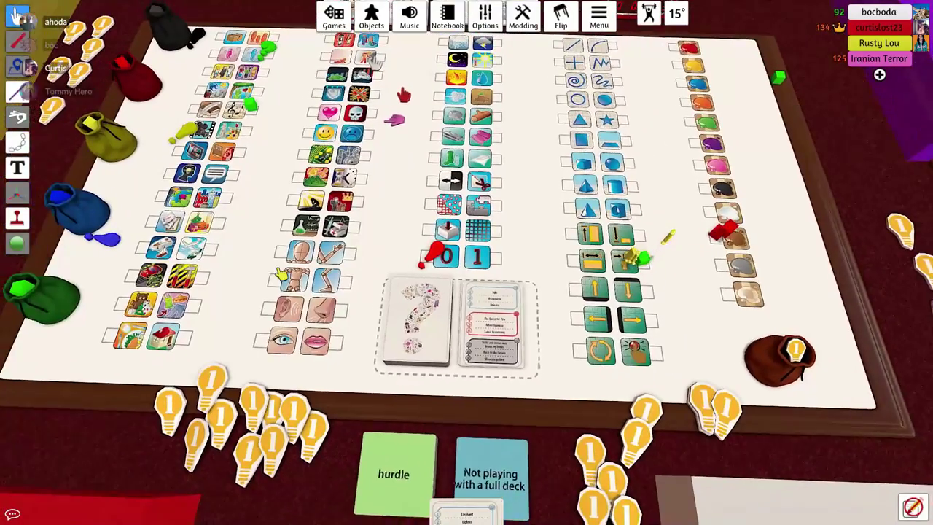
scroll(372, 62, "down", 2)
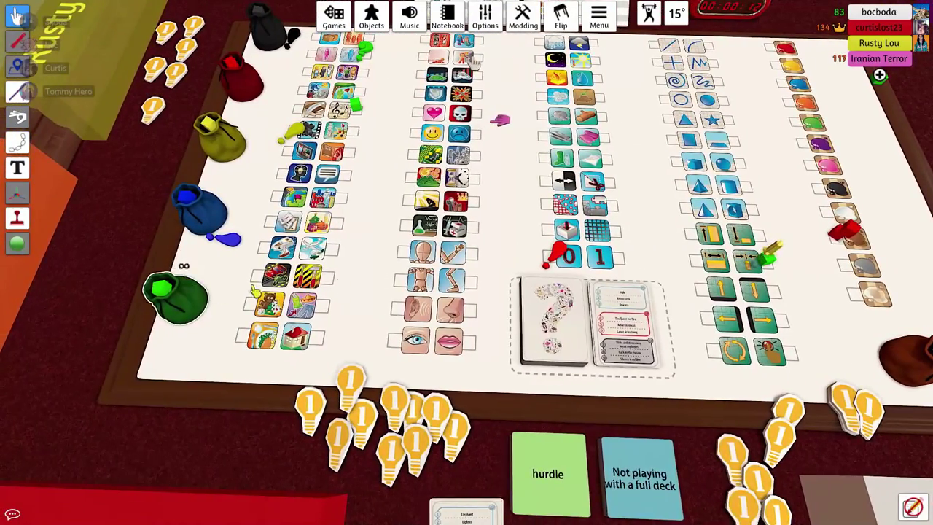
scroll(372, 62, "up", 2)
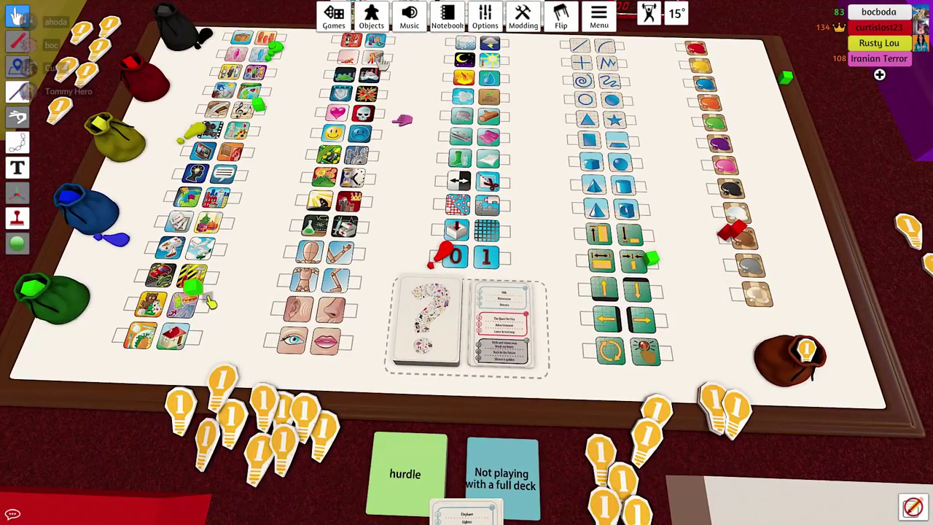
scroll(383, 87, "down", 2)
scroll(383, 87, "up", 2)
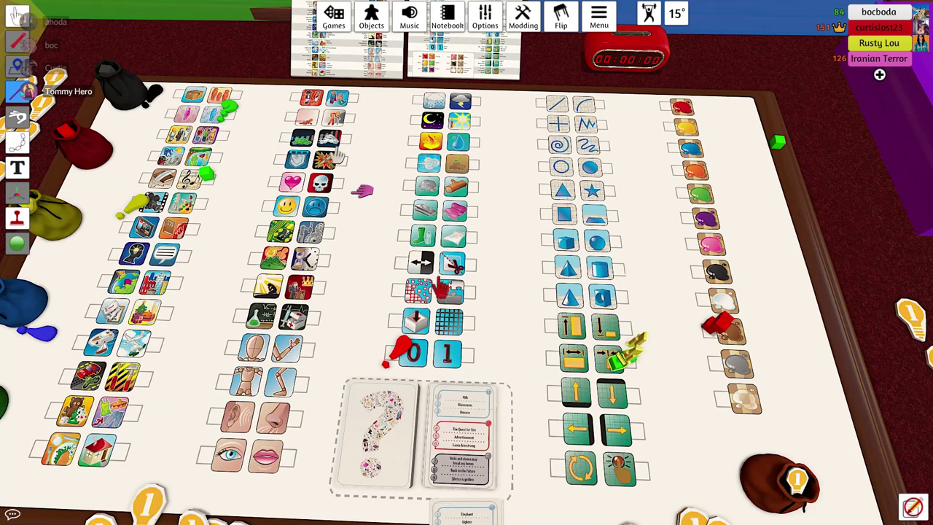
scroll(332, 155, "down", 8)
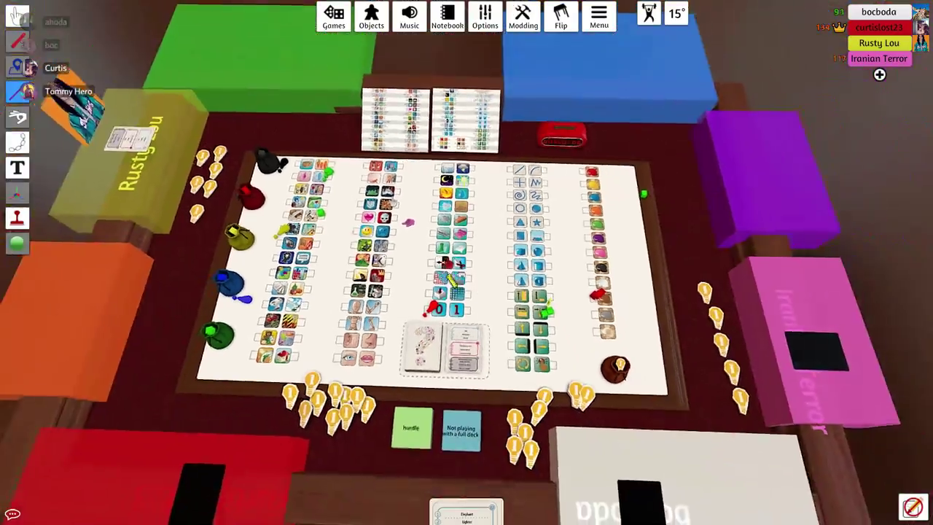
scroll(452, 234, "up", 10)
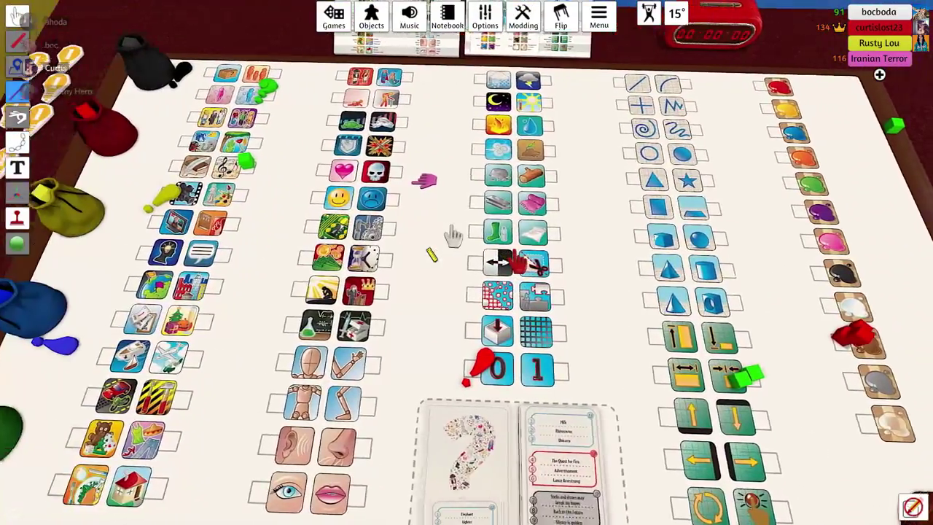
scroll(453, 235, "down", 8)
scroll(452, 235, "up", 10)
scroll(511, 234, "down", 6)
scroll(689, 234, "up", 6)
scroll(689, 234, "down", 8)
scroll(453, 240, "up", 4)
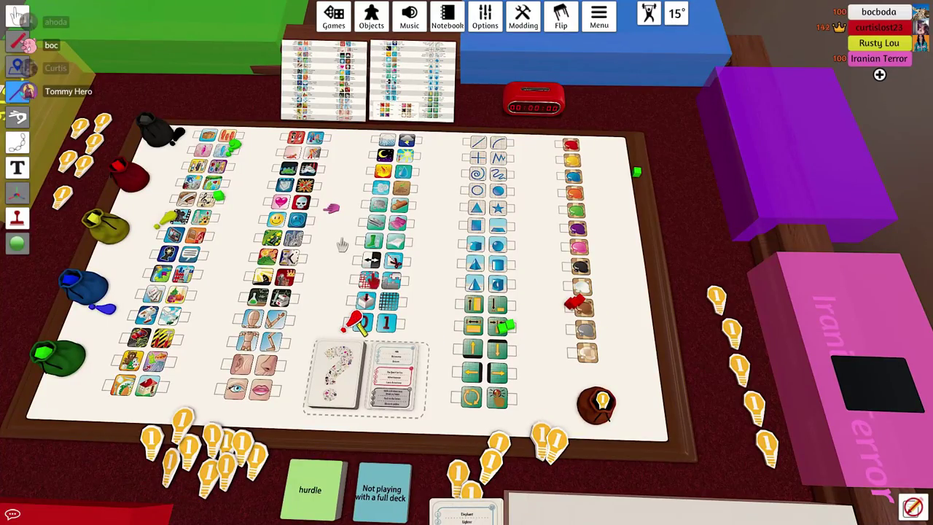
scroll(343, 246, "up", 5)
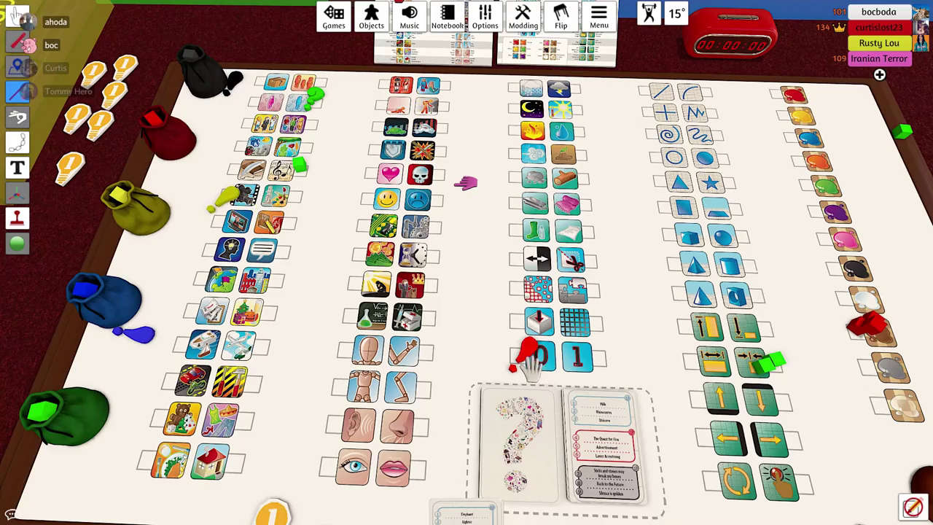
scroll(539, 361, "down", 3)
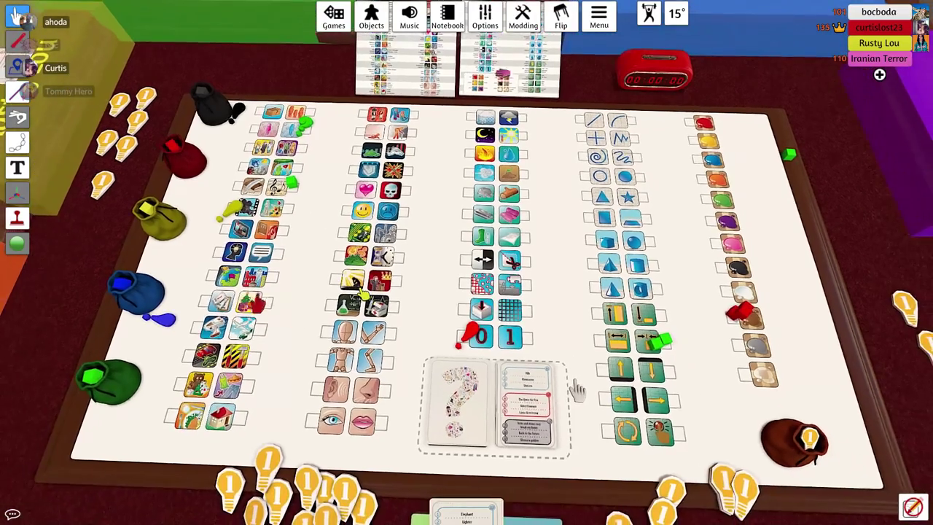
scroll(596, 412, "up", 5)
scroll(597, 412, "down", 5)
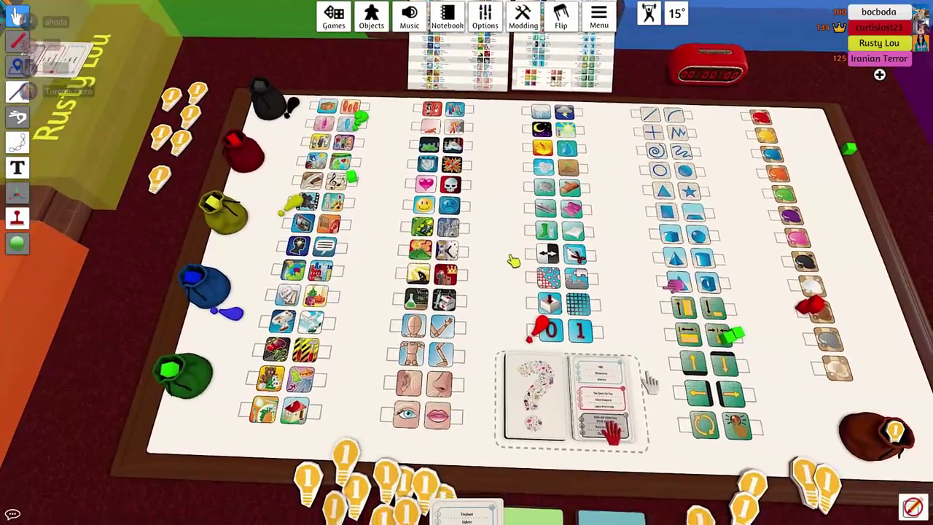
scroll(649, 380, "down", 5)
scroll(802, 328, "up", 5)
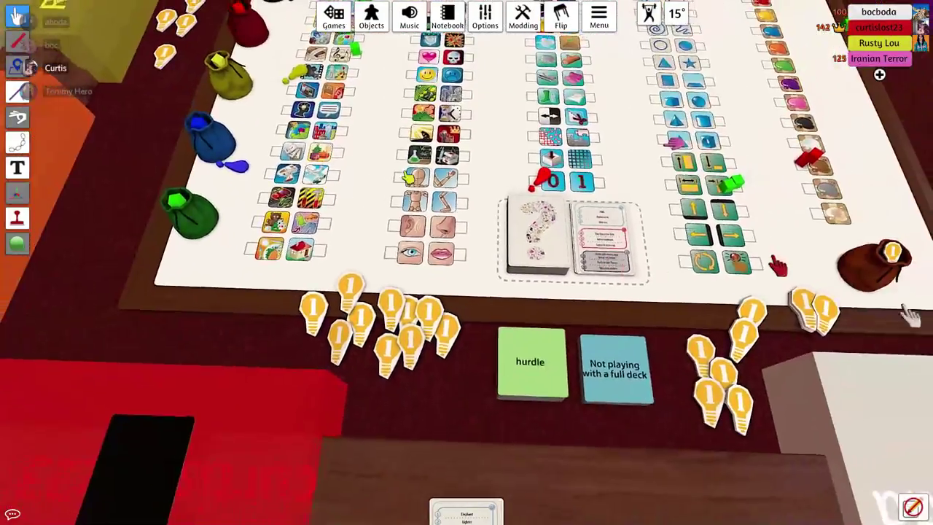
Step: Orbit the camera around the table to view the mannequin and wood markers
left_click_drag(904, 299, 438, 292)
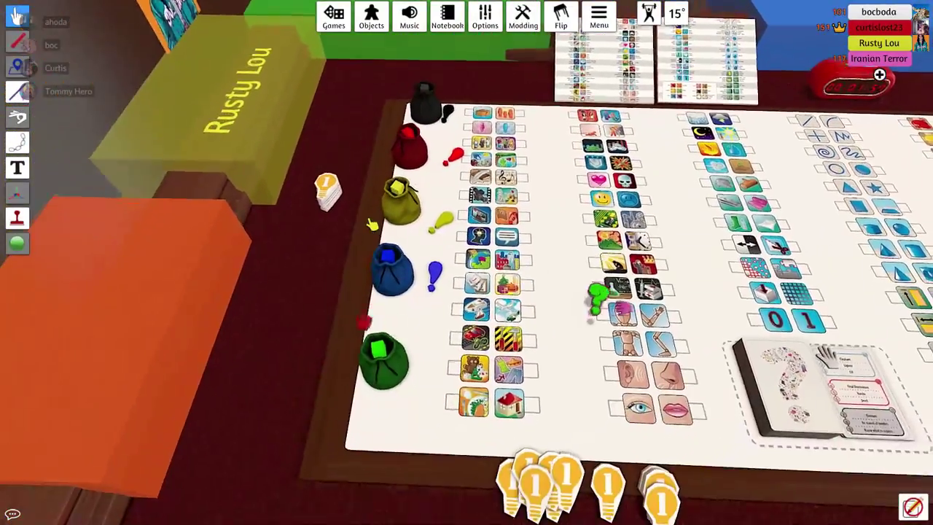
scroll(511, 292, "down", 3)
scroll(511, 292, "up", 5)
left_click_drag(598, 256, 706, 193)
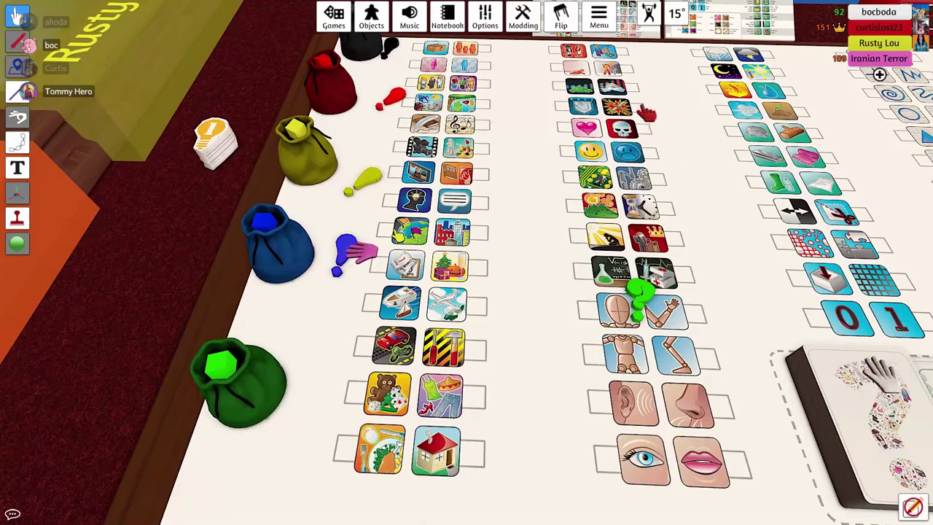
scroll(656, 291, "up", 5)
scroll(510, 291, "up", 2)
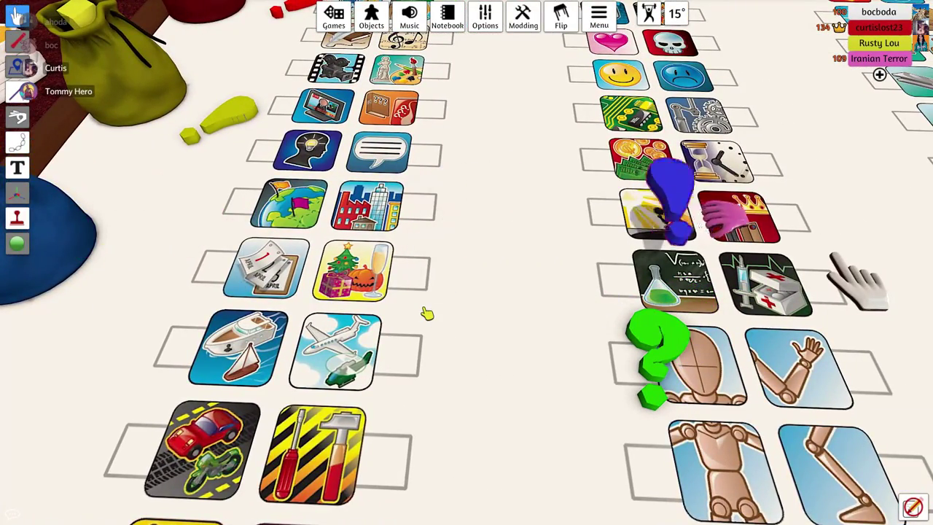
scroll(426, 312, "down", 6)
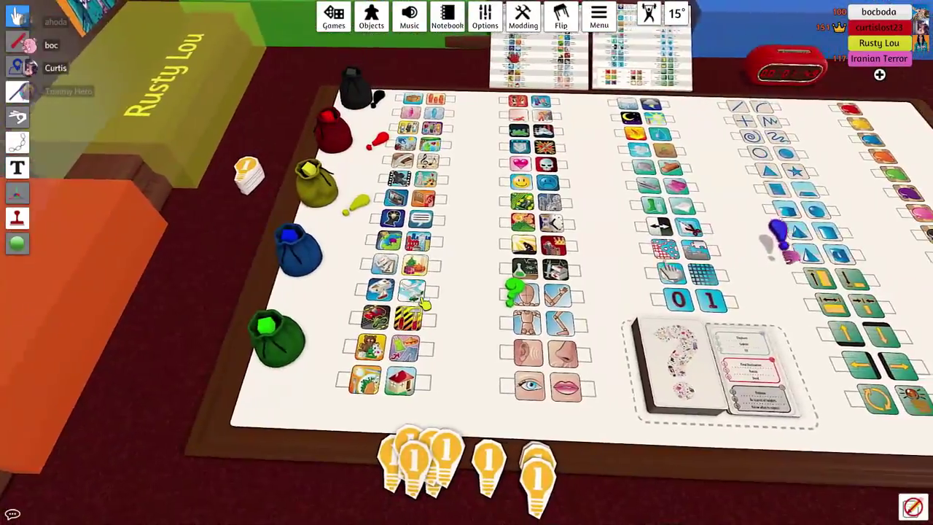
left_click_drag(510, 292, 437, 306)
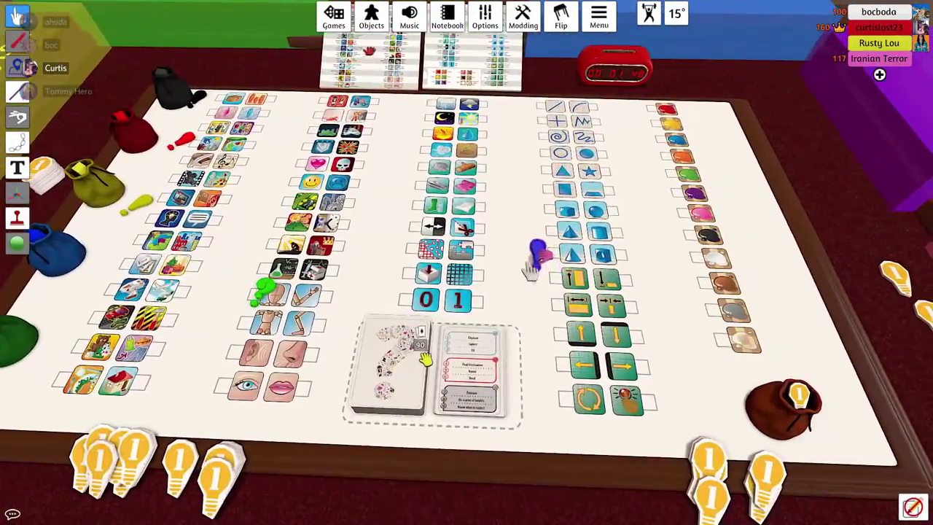
scroll(531, 271, "up", 6)
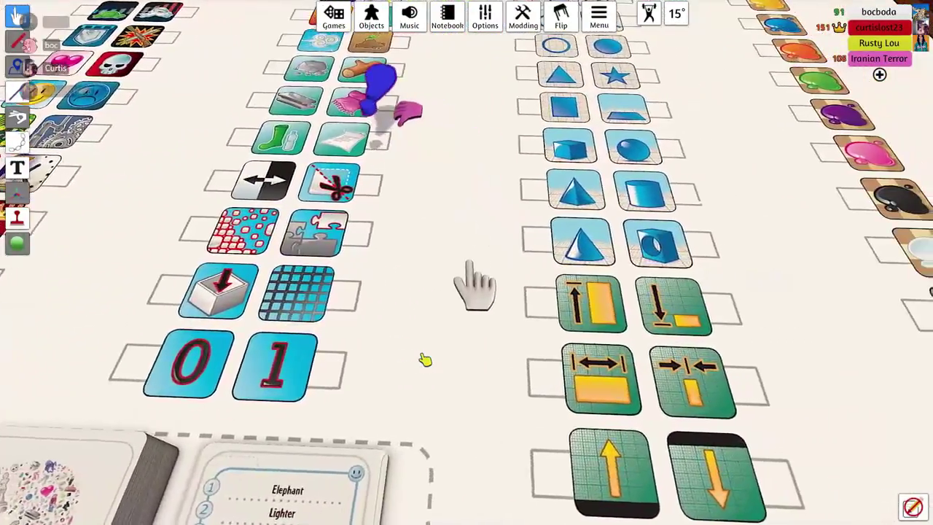
scroll(474, 285, "down", 3)
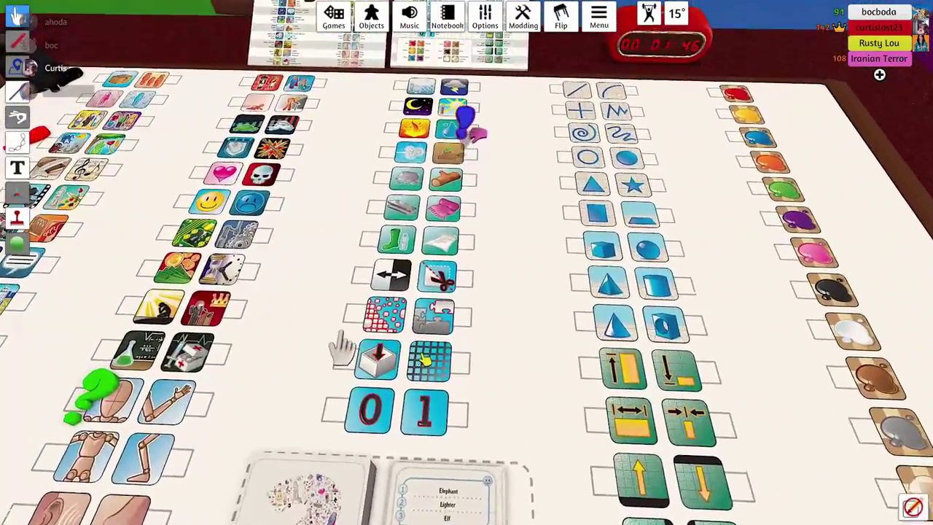
scroll(342, 350, "down", 4)
scroll(342, 365, "up", 3)
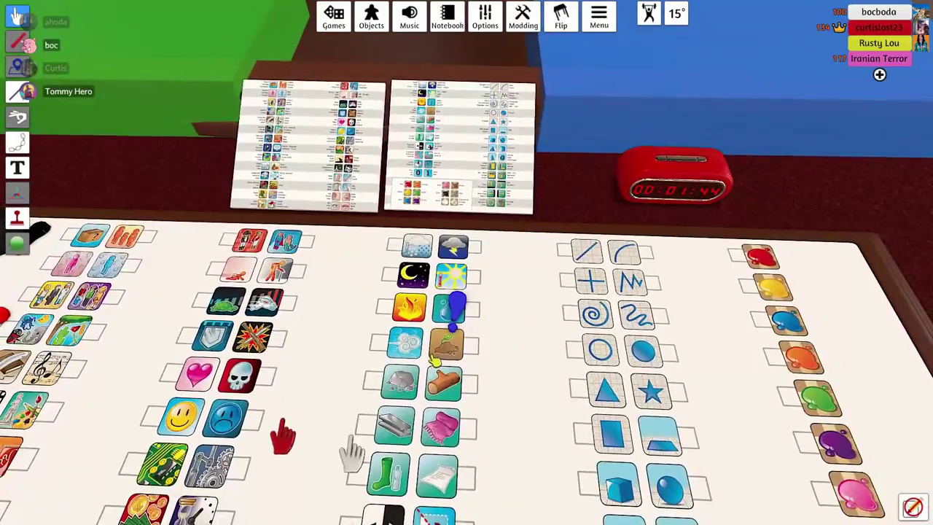
scroll(449, 357, "down", 3)
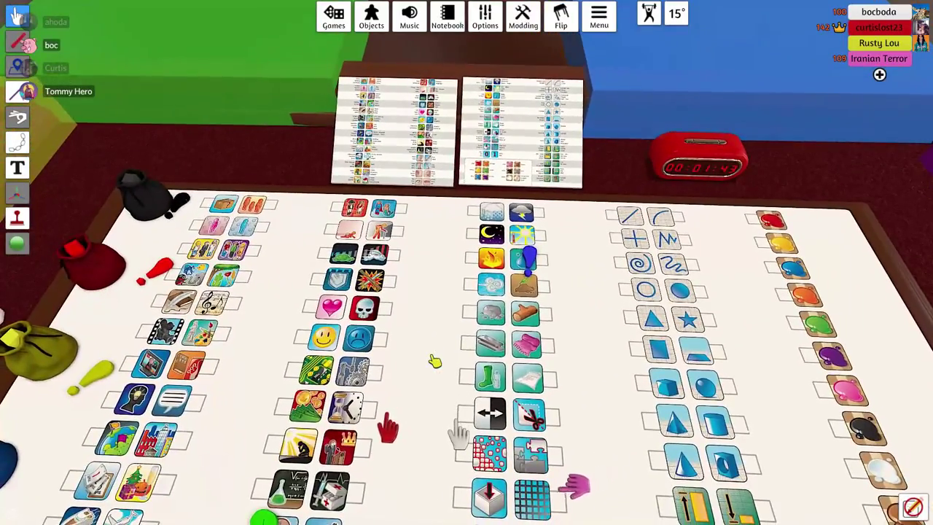
scroll(445, 358, "down", 5)
scroll(442, 357, "up", 5)
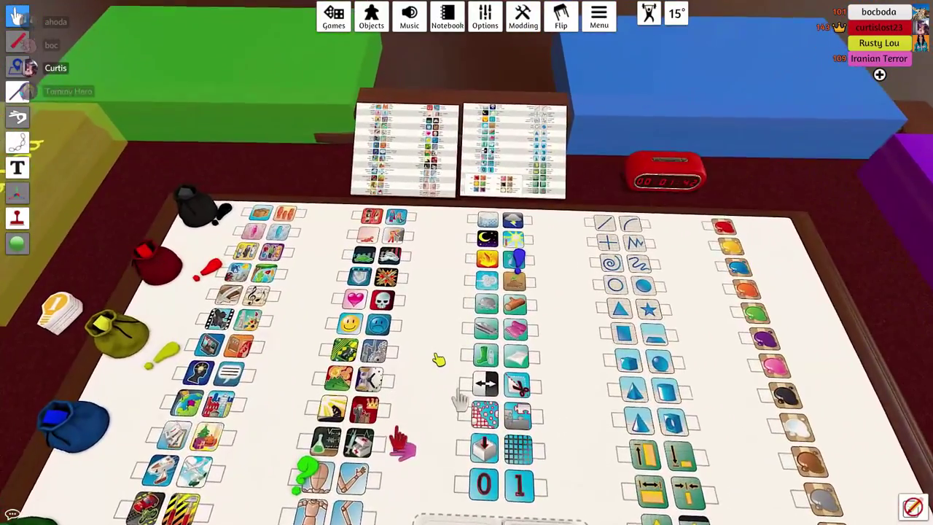
scroll(440, 358, "down", 5)
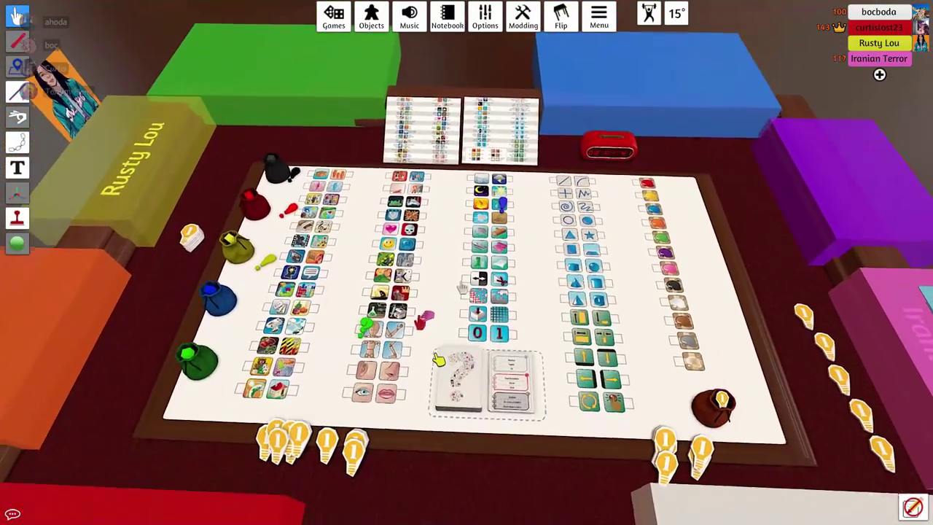
scroll(440, 359, "up", 2)
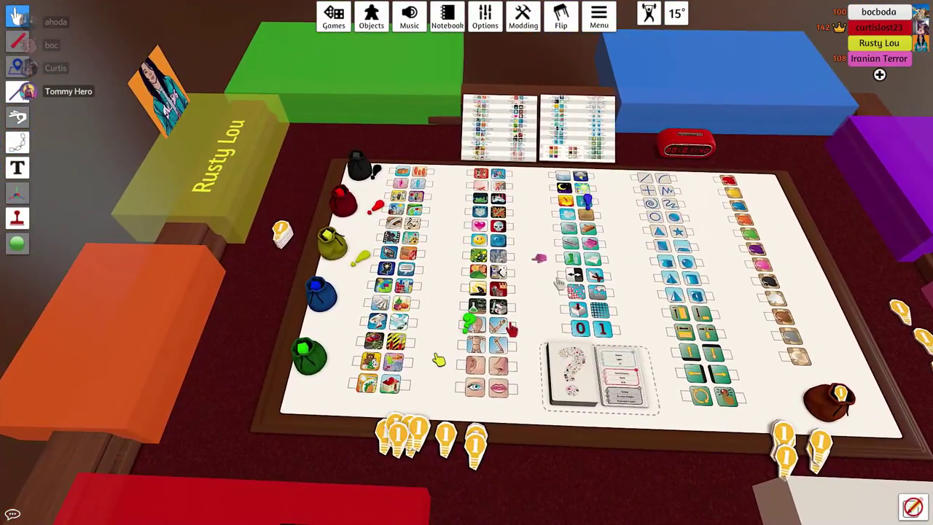
scroll(437, 359, "down", 3)
scroll(437, 359, "up", 3)
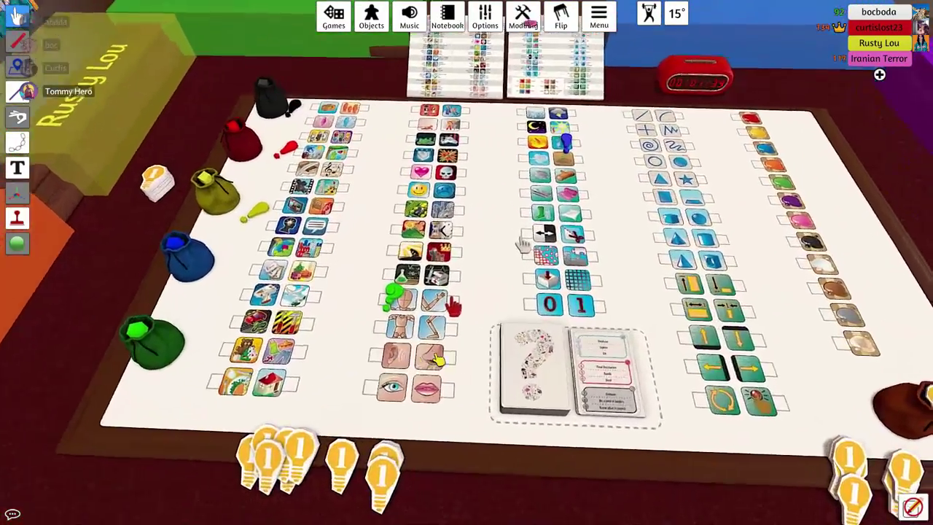
scroll(437, 358, "up", 3)
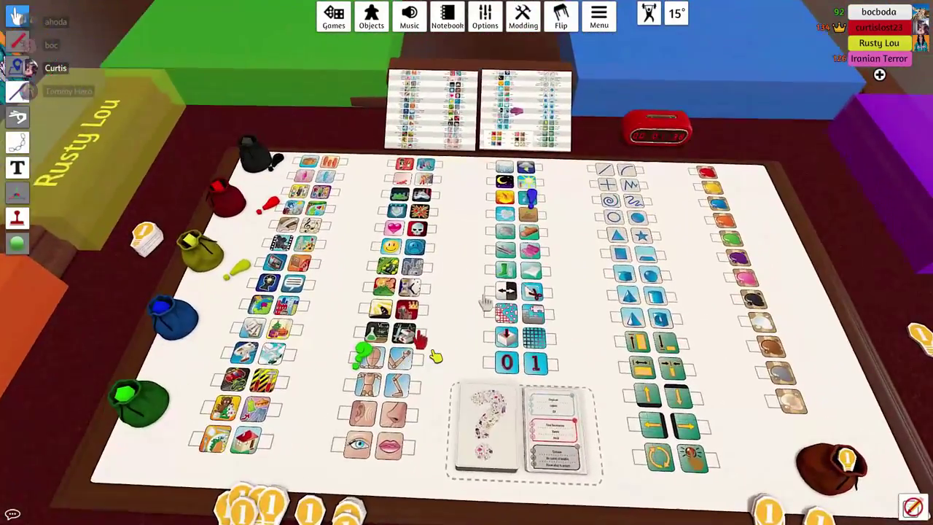
scroll(487, 302, "up", 4)
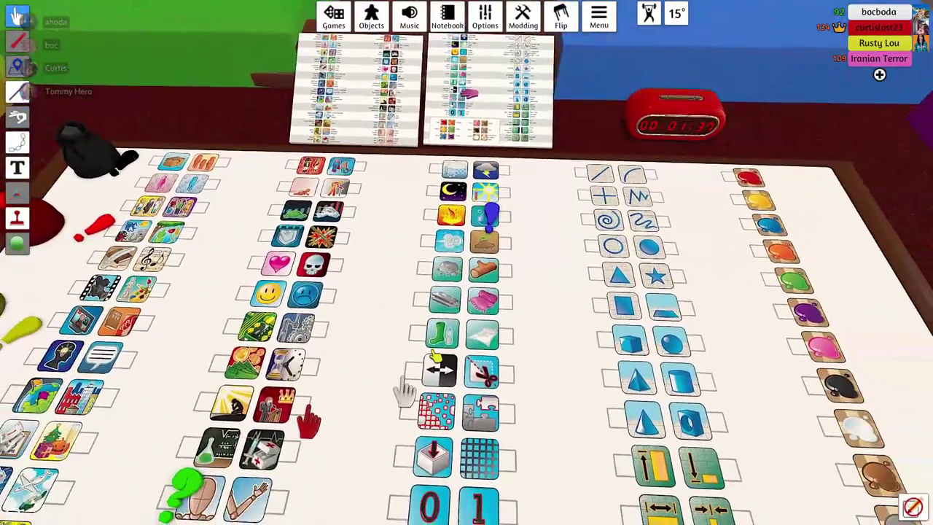
scroll(487, 302, "down", 2)
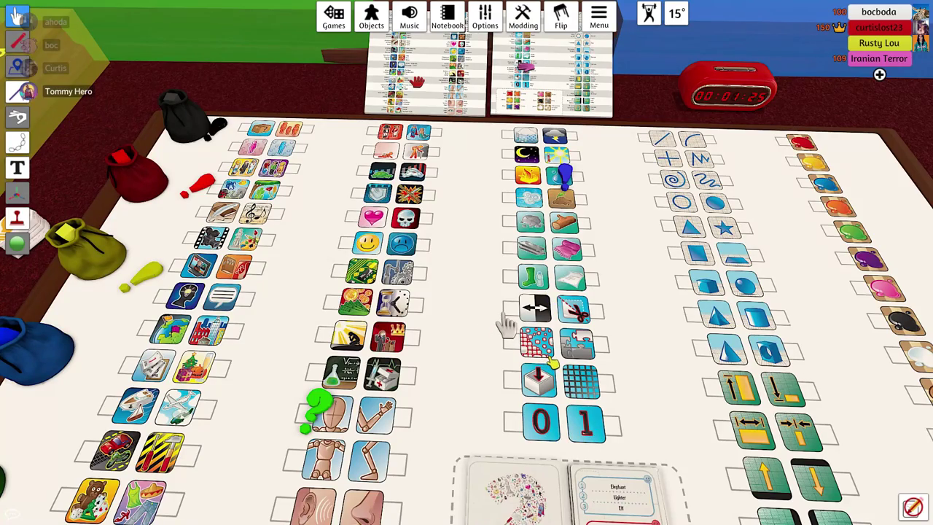
scroll(507, 325, "down", 3)
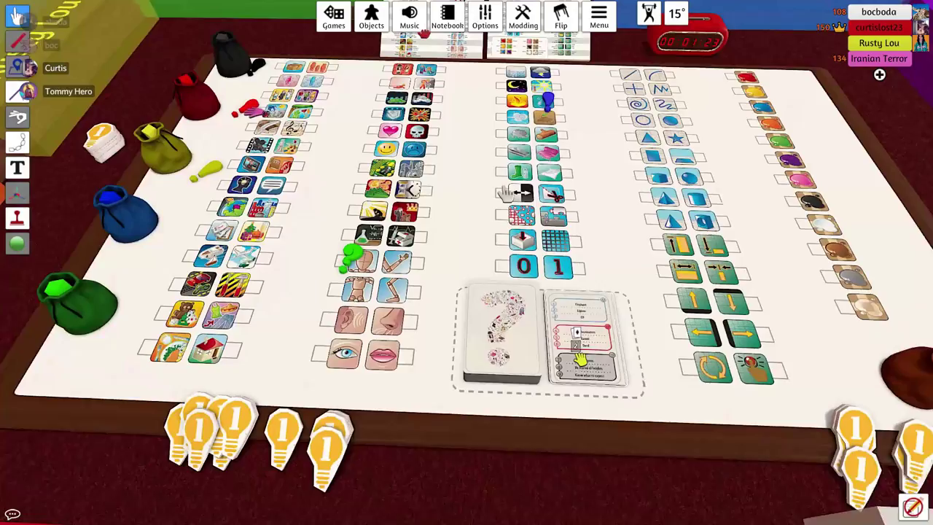
scroll(507, 324, "up", 2)
scroll(510, 216, "down", 2)
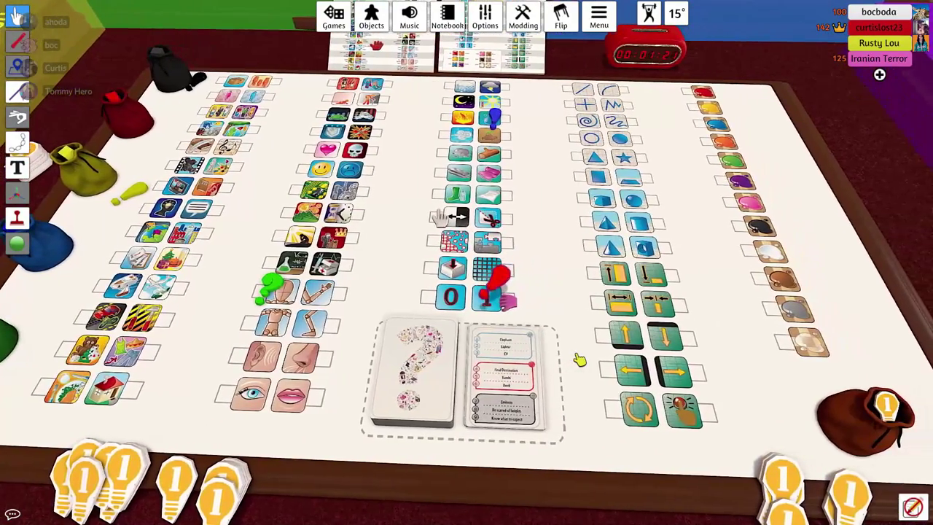
scroll(511, 216, "up", 2)
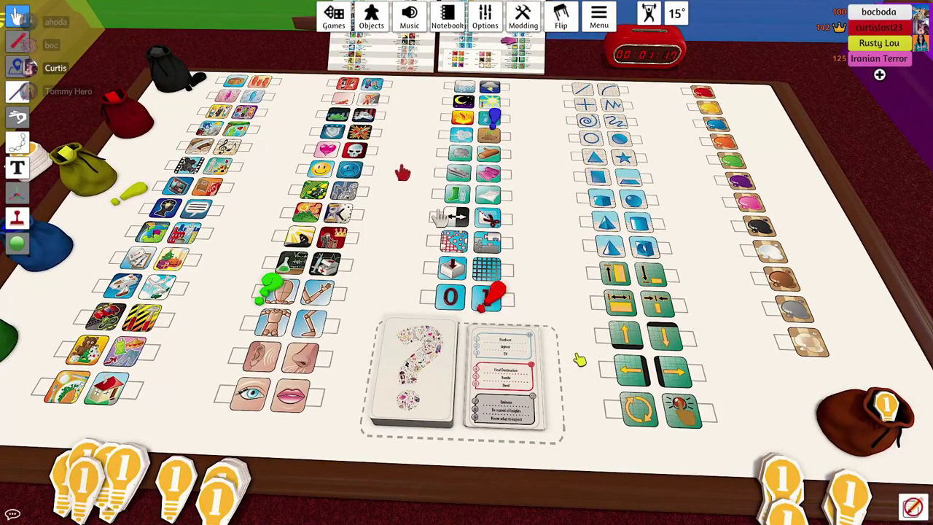
scroll(441, 217, "down", 2)
scroll(441, 217, "up", 4)
scroll(441, 218, "down", 5)
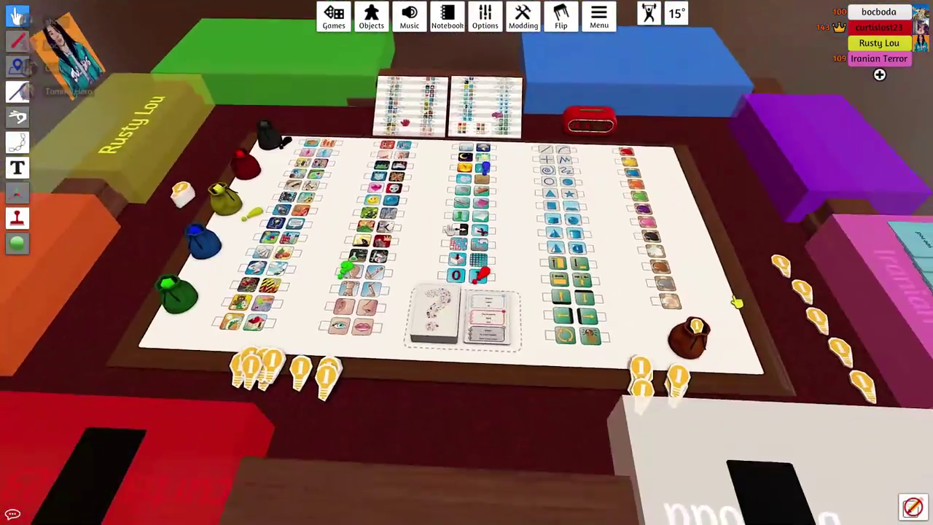
scroll(456, 229, "up", 5)
scroll(455, 229, "down", 2)
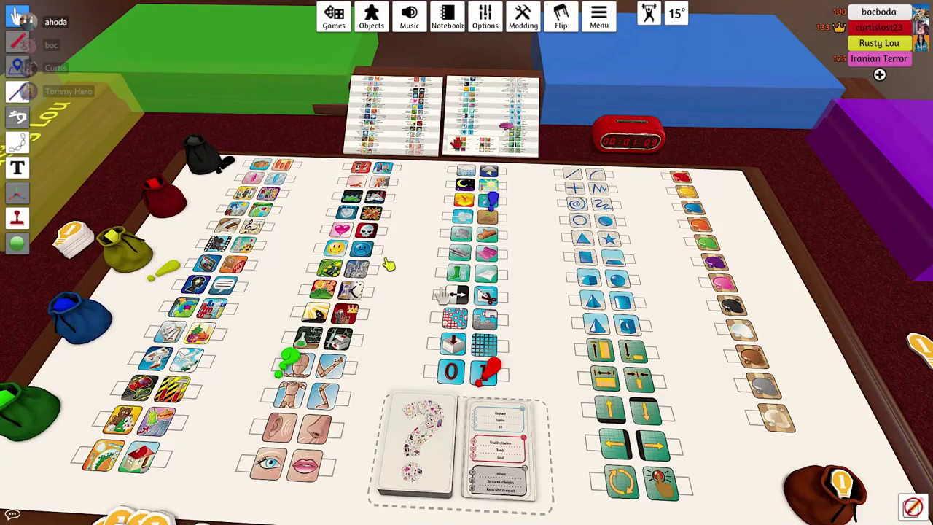
scroll(394, 269, "down", 1)
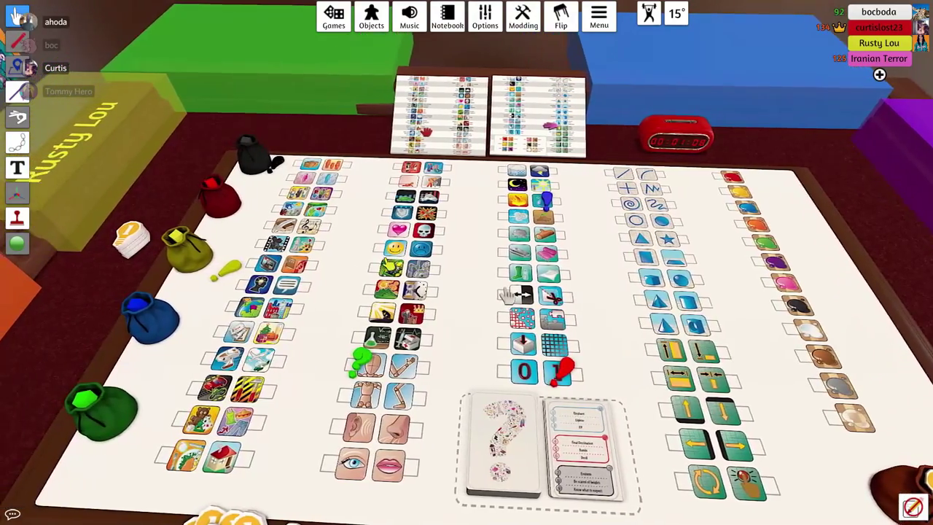
scroll(403, 271, "up", 4)
scroll(403, 270, "down", 5)
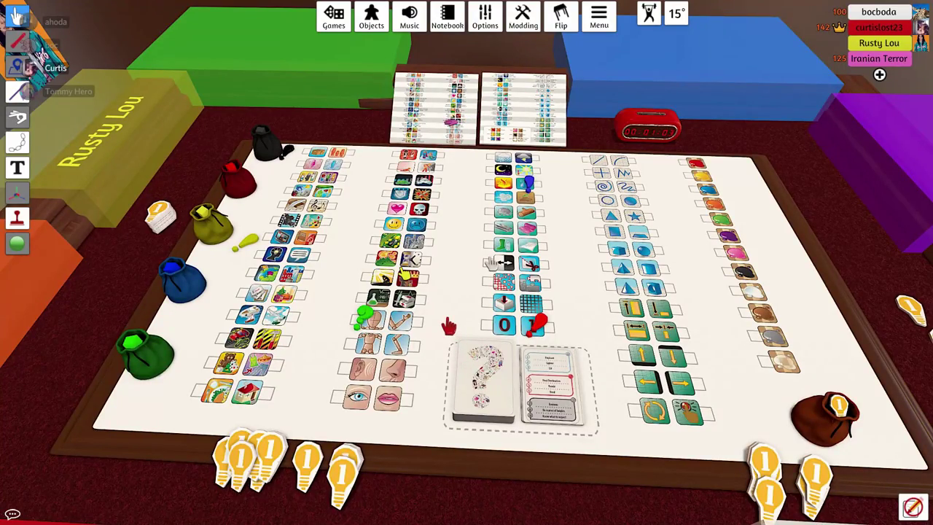
scroll(494, 261, "up", 2)
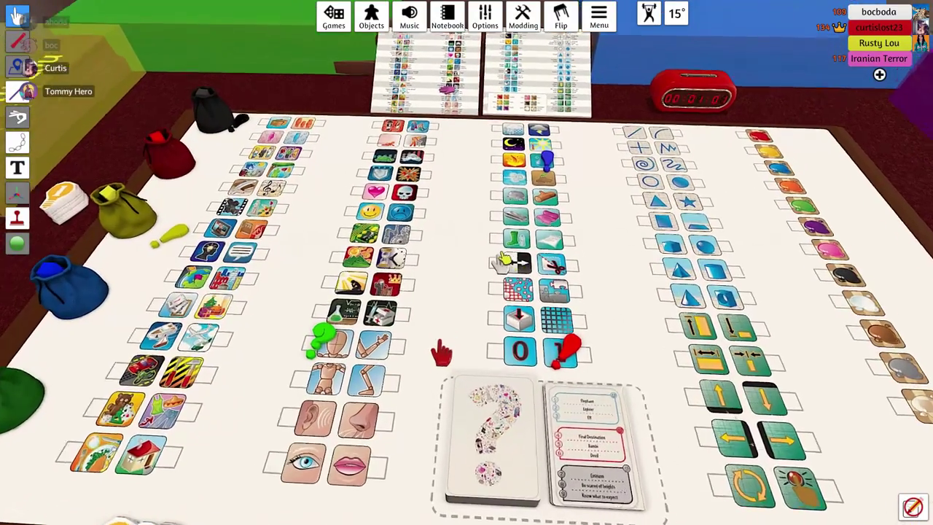
scroll(493, 261, "down", 2)
scroll(494, 261, "down", 1)
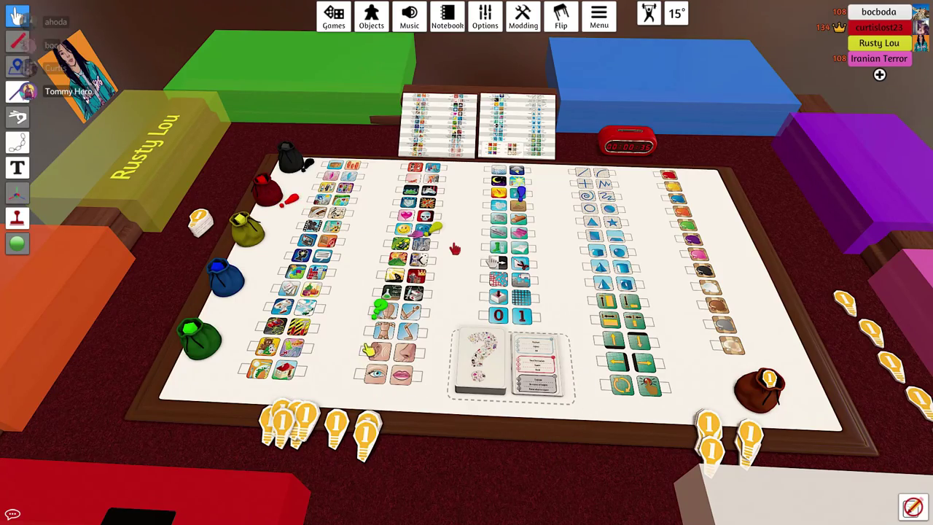
scroll(453, 250, "up", 4)
scroll(453, 249, "up", 2)
scroll(453, 249, "down", 3)
scroll(454, 249, "up", 1)
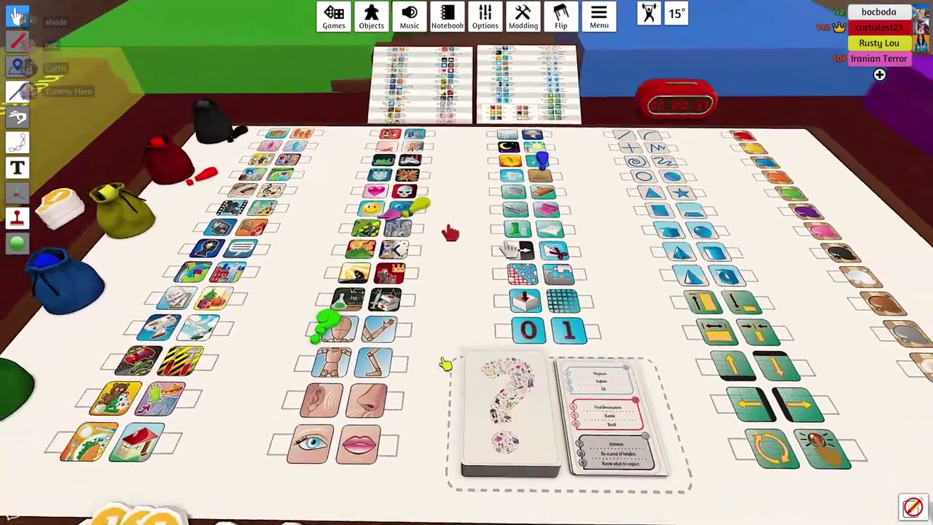
scroll(445, 219, "up", 3)
scroll(446, 218, "up", 2)
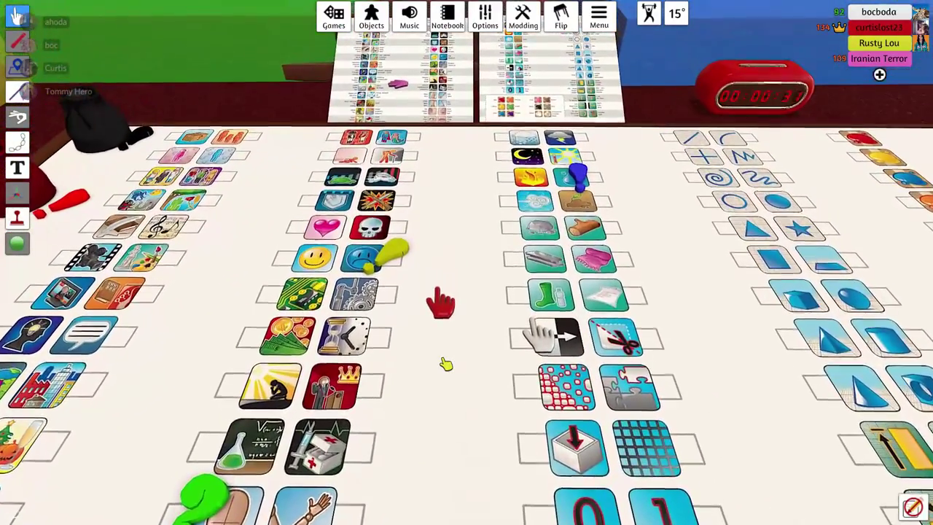
scroll(441, 303, "down", 3)
scroll(441, 302, "down", 2)
scroll(437, 256, "up", 2)
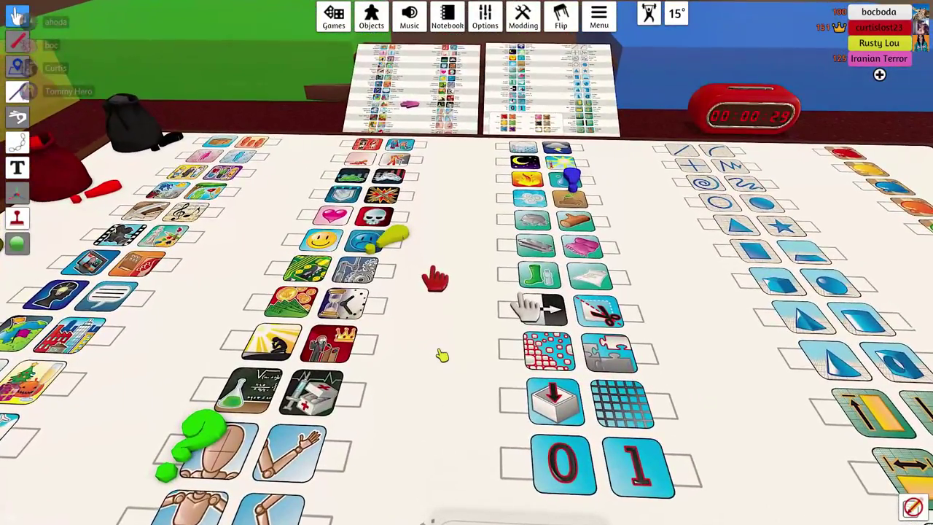
scroll(442, 356, "down", 3)
scroll(440, 259, "up", 3)
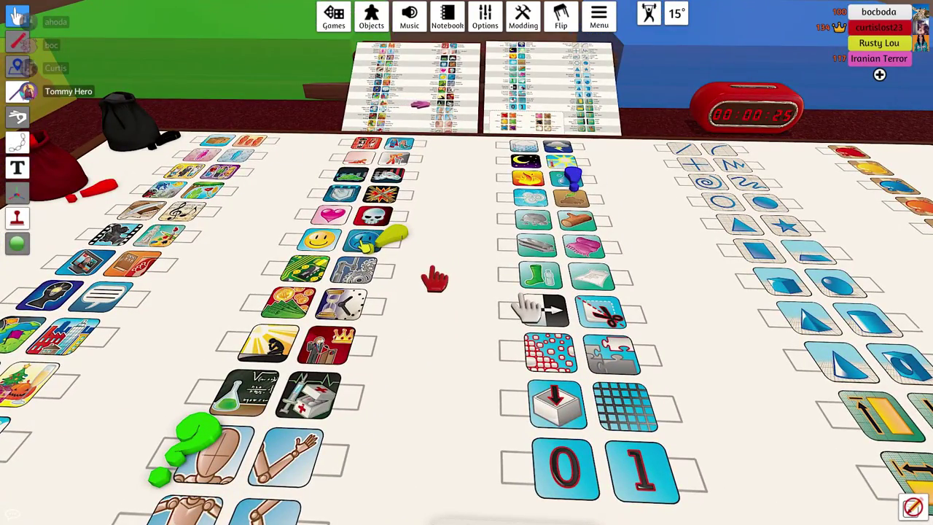
scroll(394, 281, "down", 5)
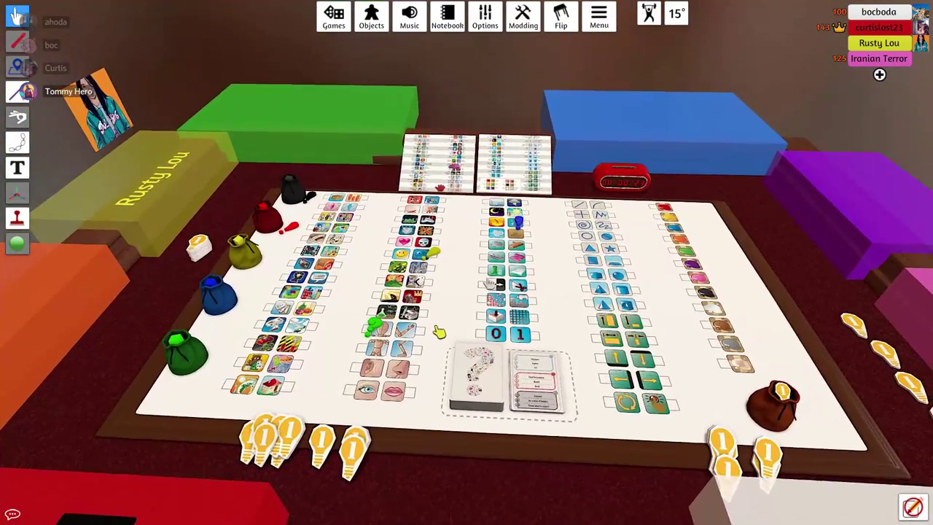
scroll(443, 333, "up", 6)
scroll(443, 333, "up", 6)
scroll(443, 333, "up", 3)
scroll(443, 333, "down", 6)
scroll(452, 335, "down", 2)
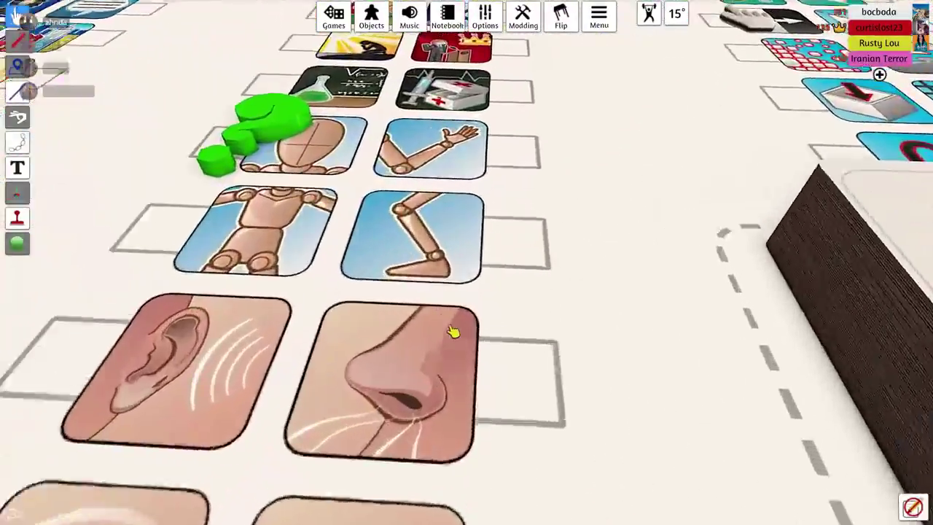
scroll(453, 334, "up", 3)
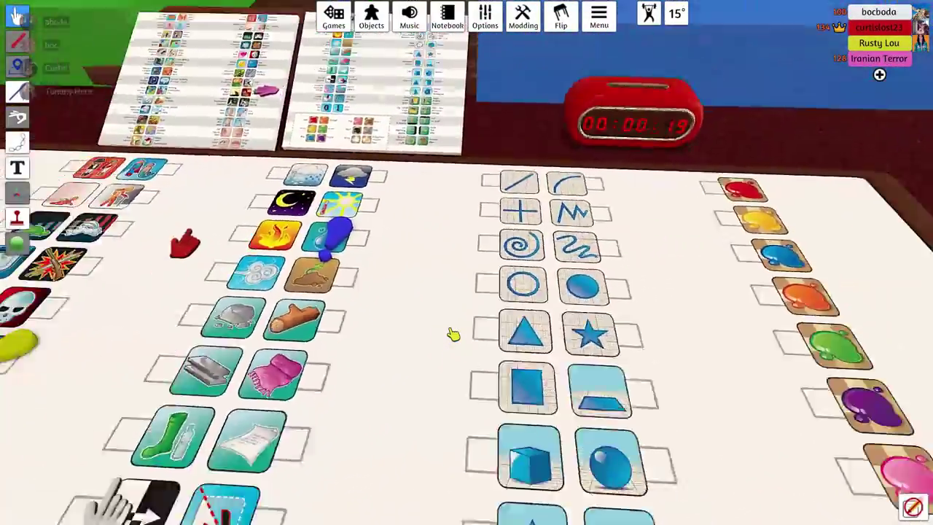
scroll(453, 335, "down", 6)
scroll(453, 335, "up", 2)
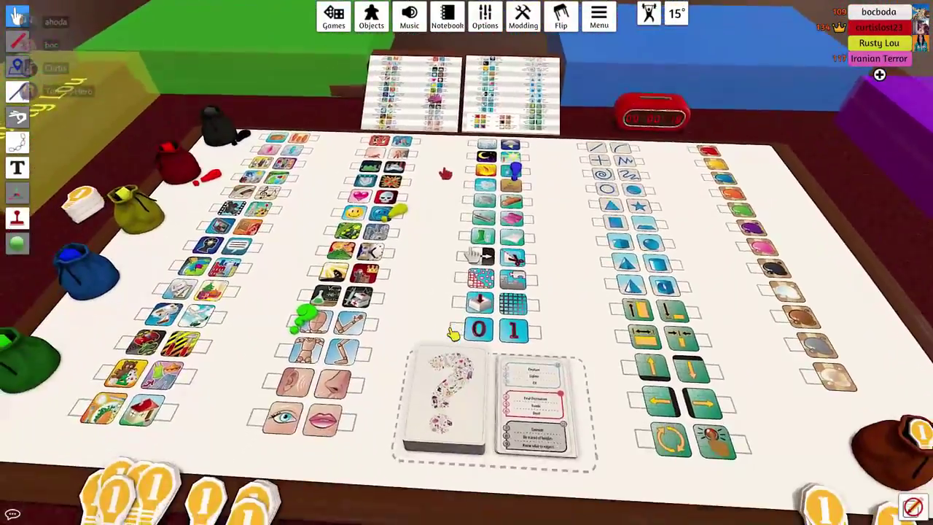
scroll(453, 335, "down", 3)
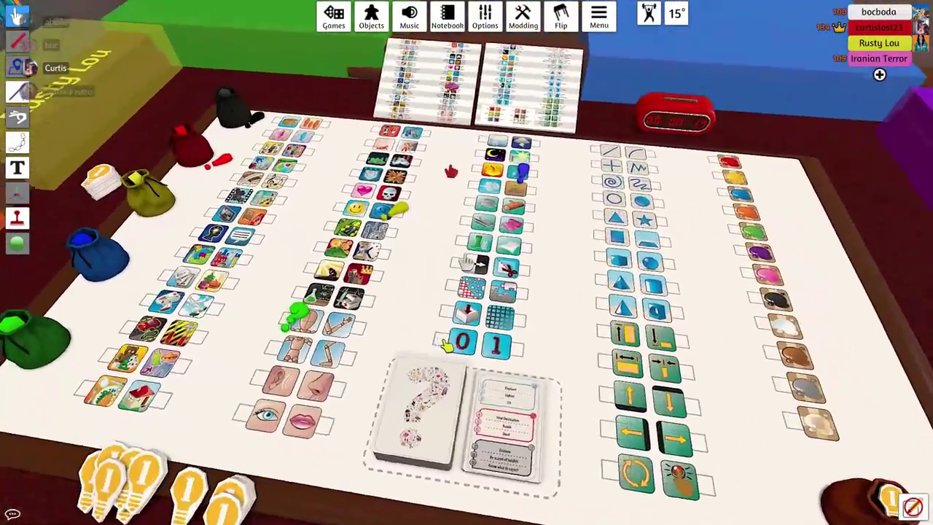
scroll(453, 335, "up", 2)
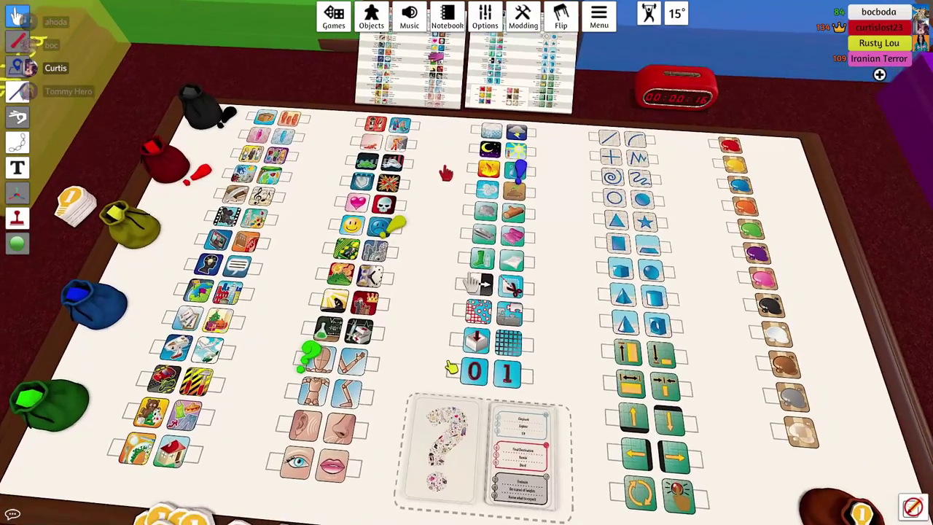
scroll(452, 368, "down", 2)
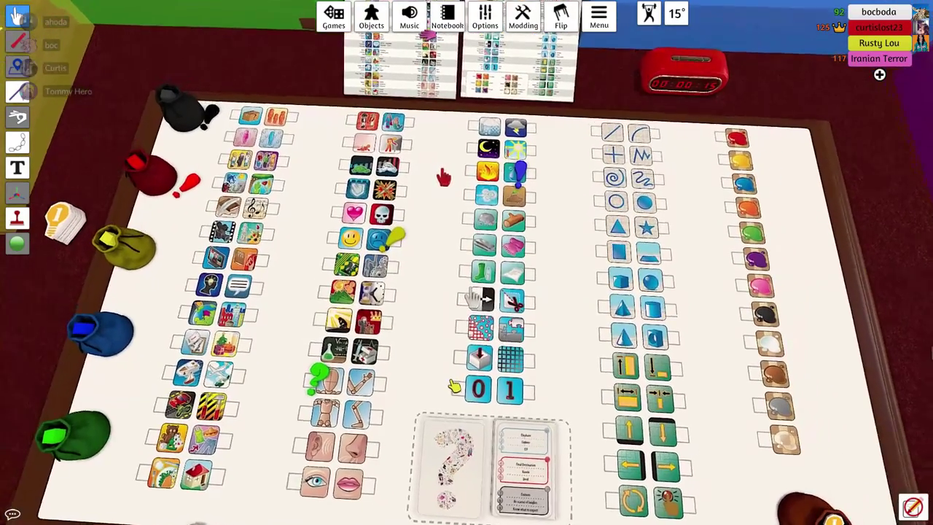
scroll(452, 369, "up", 6)
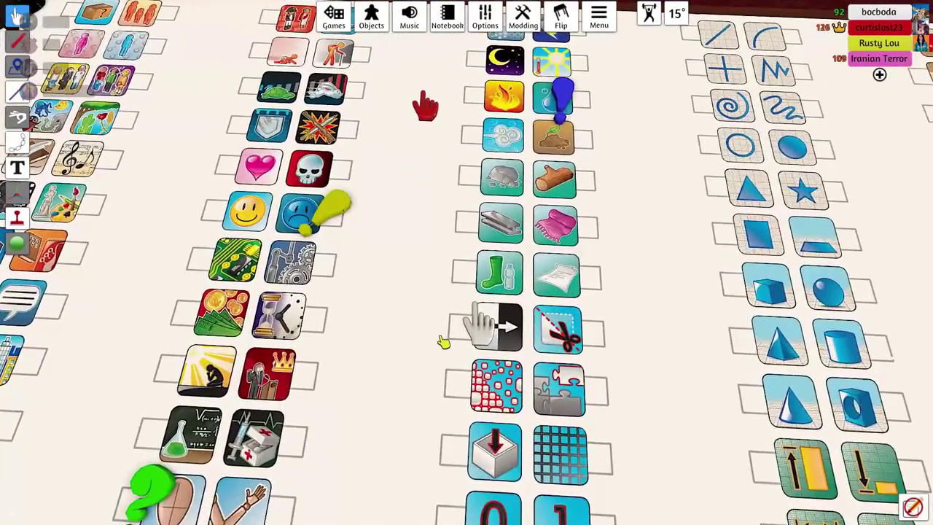
scroll(444, 343, "down", 5)
scroll(443, 342, "up", 3)
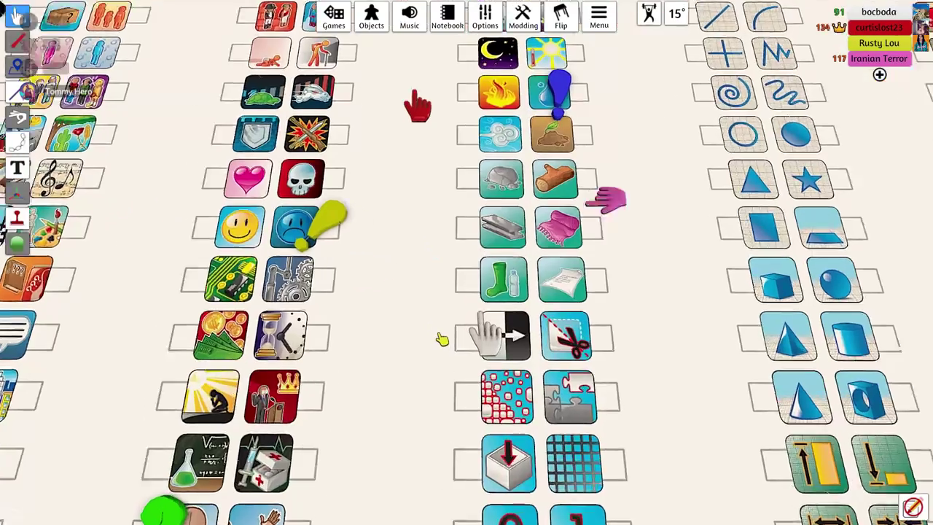
scroll(429, 335, "down", 4)
scroll(429, 334, "up", 4)
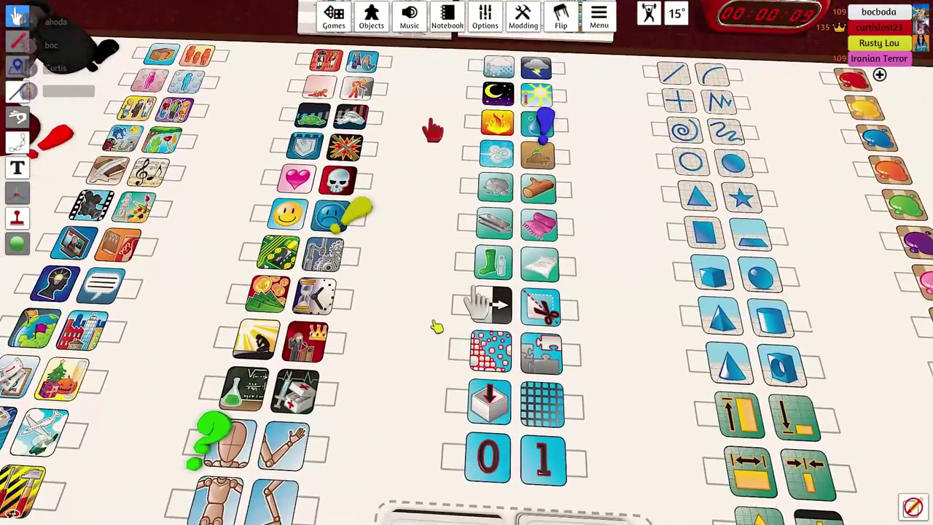
scroll(436, 326, "down", 2)
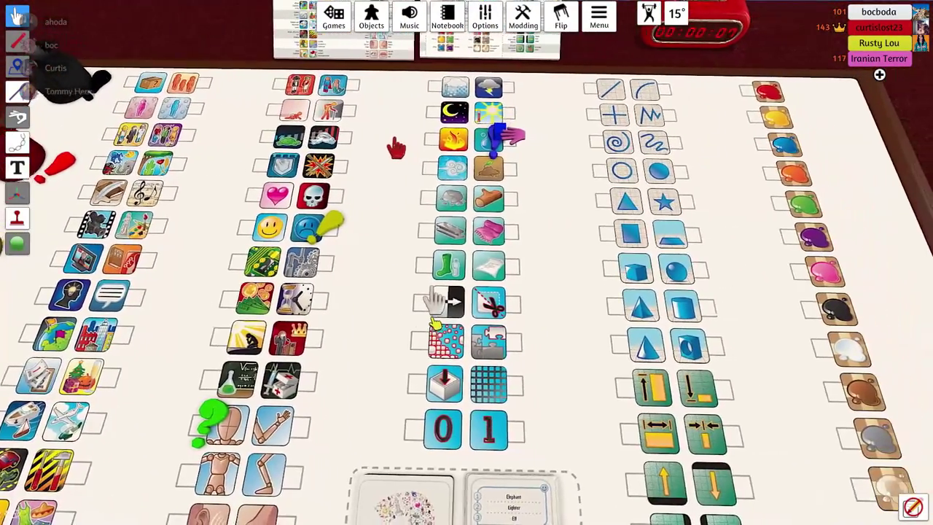
scroll(392, 146, "up", 3)
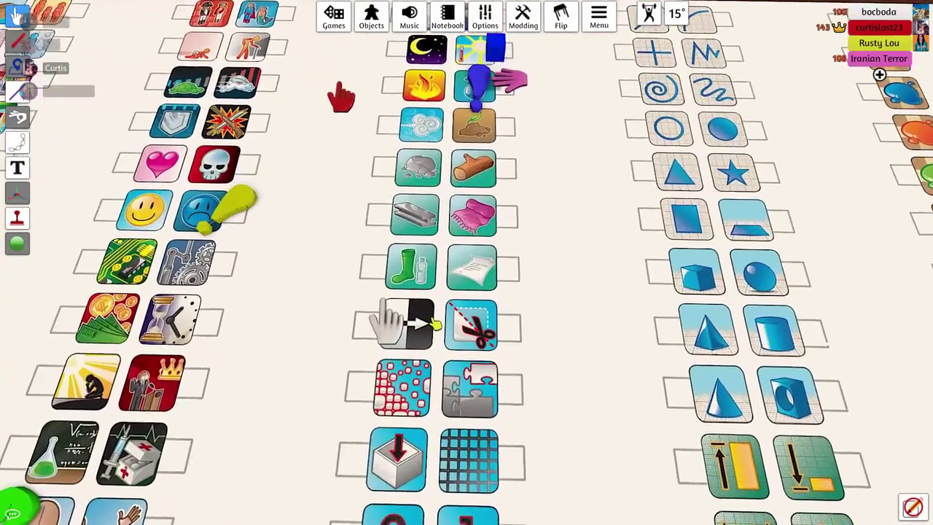
scroll(439, 326, "down", 3)
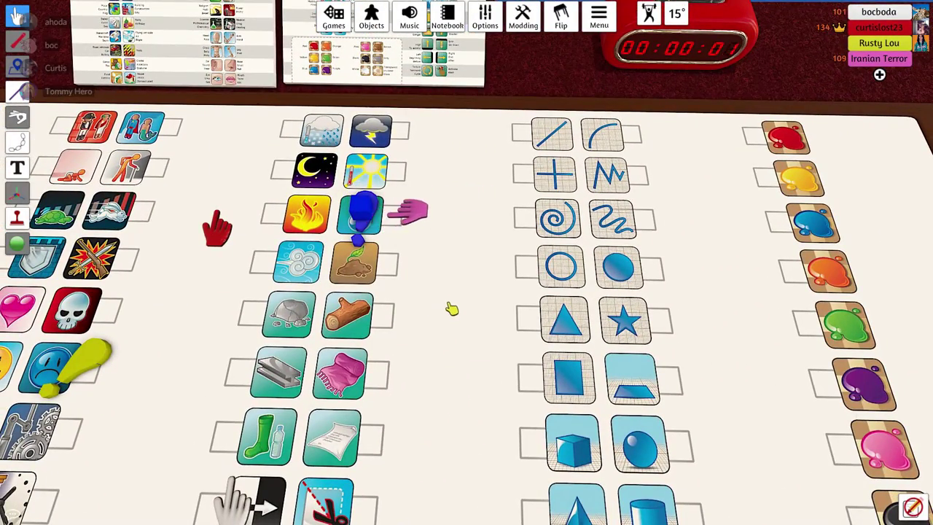
scroll(452, 310, "down", 5)
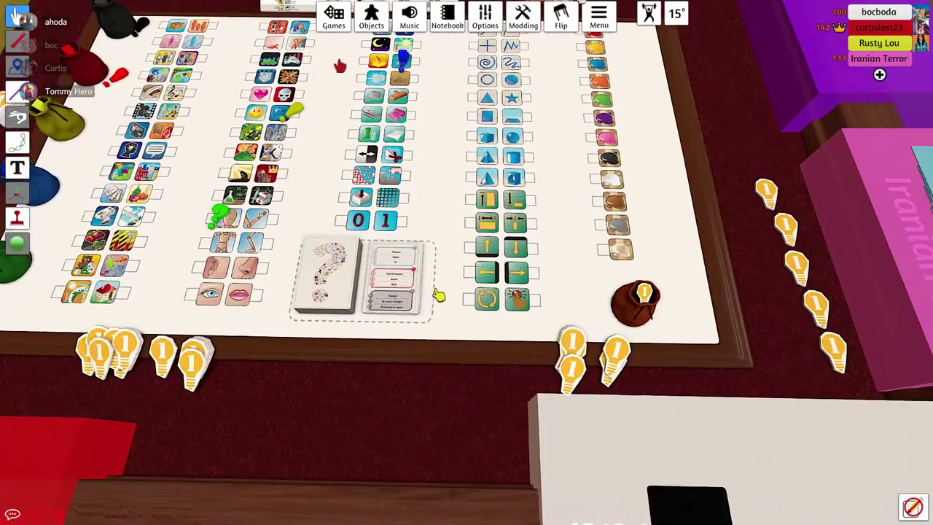
Step: Rotate and tilt the view across the icon sheet toward its far edge
left_click_drag(463, 310, 429, 314)
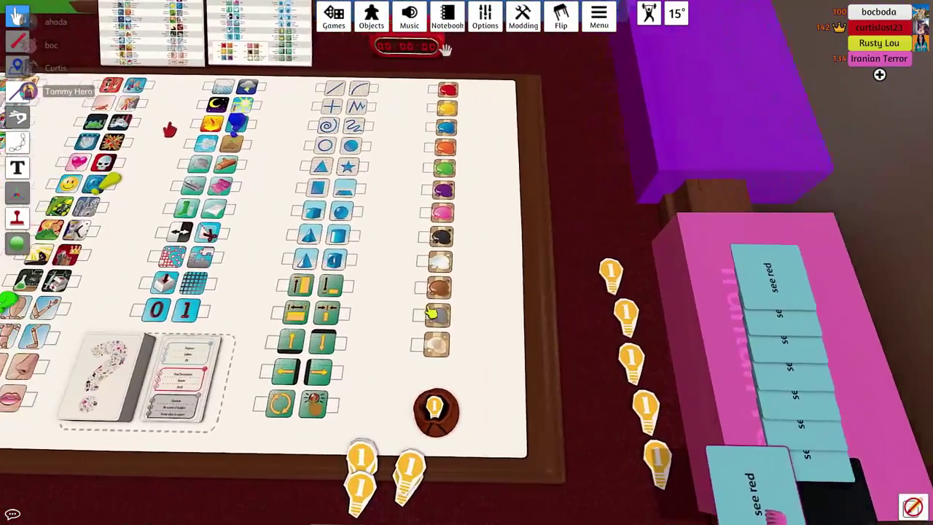
scroll(429, 314, "up", 5)
scroll(428, 314, "down", 2)
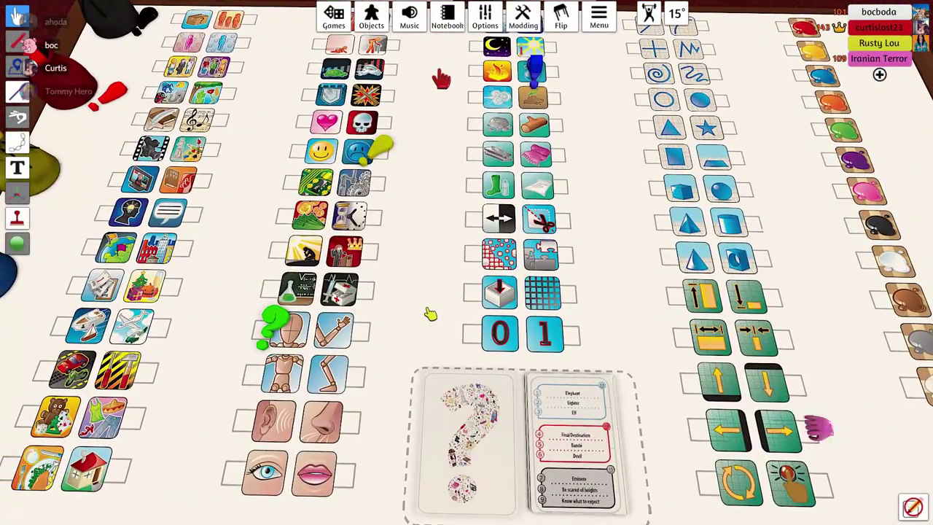
scroll(430, 315, "down", 3)
scroll(430, 315, "down", 3)
scroll(430, 315, "down", 3)
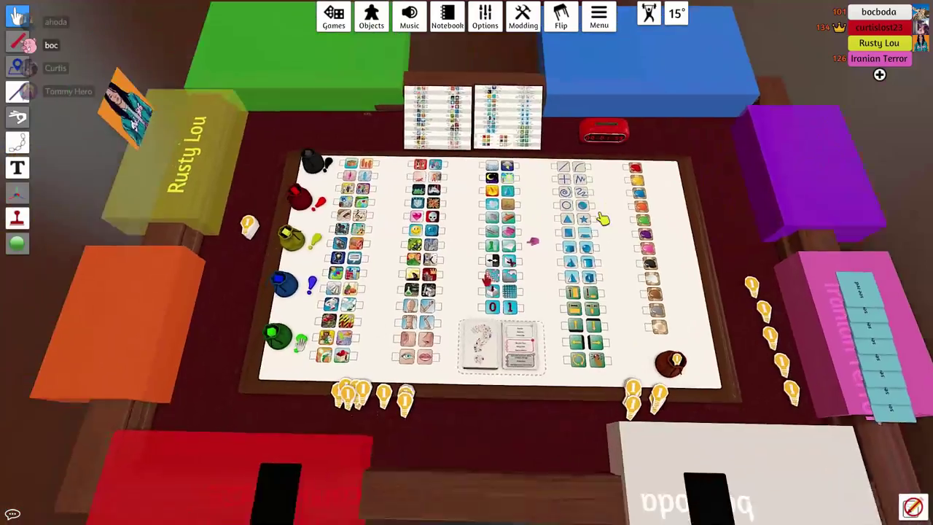
left_click_drag(466, 365, 510, 320)
scroll(511, 255, "up", 5)
scroll(511, 255, "up", 3)
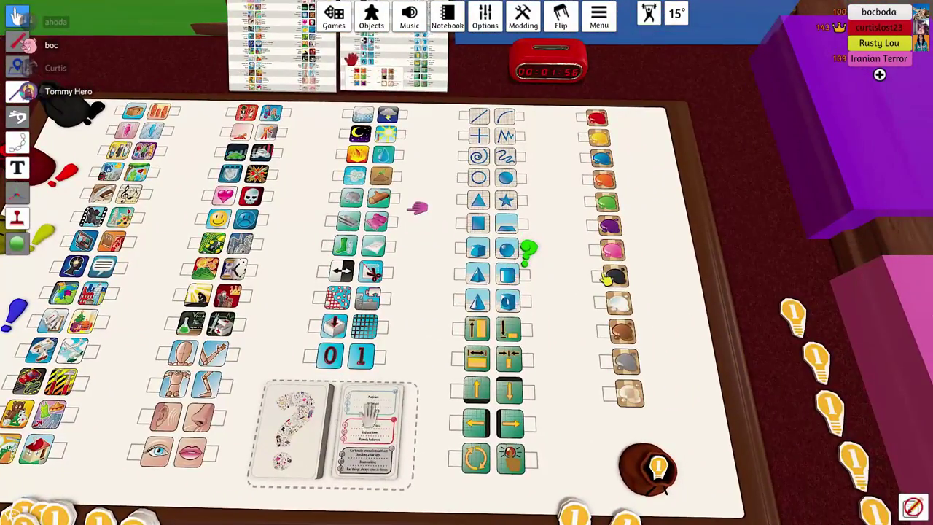
scroll(608, 277, "down", 3)
scroll(609, 277, "down", 3)
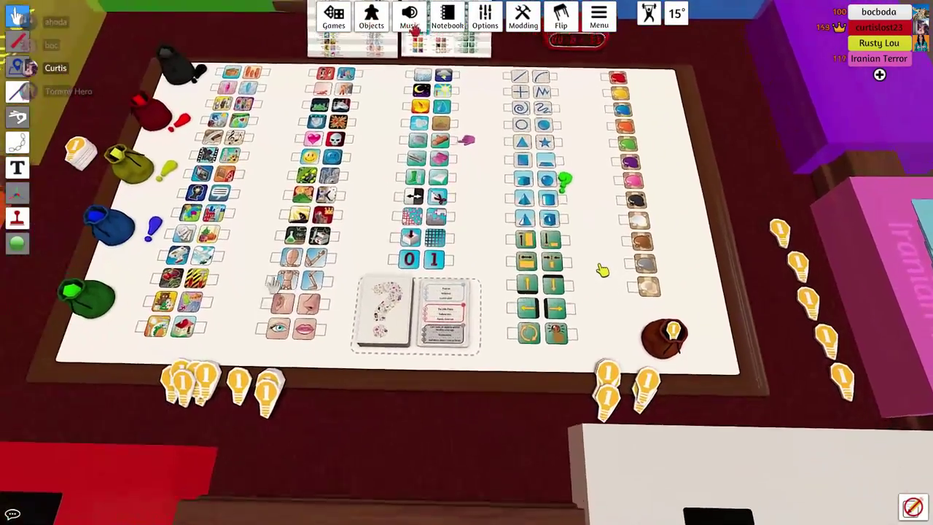
scroll(601, 270, "up", 3)
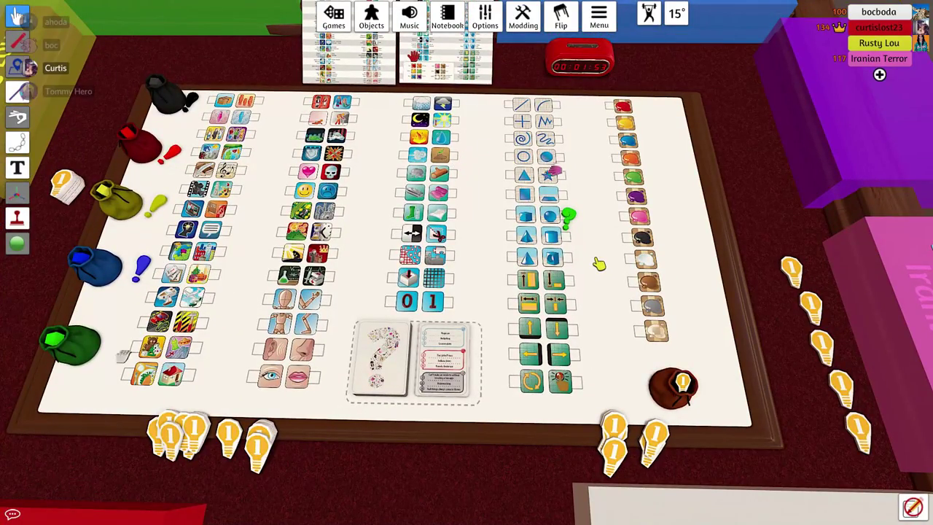
scroll(598, 264, "up", 2)
left_click_drag(598, 264, 554, 277)
scroll(608, 262, "down", 2)
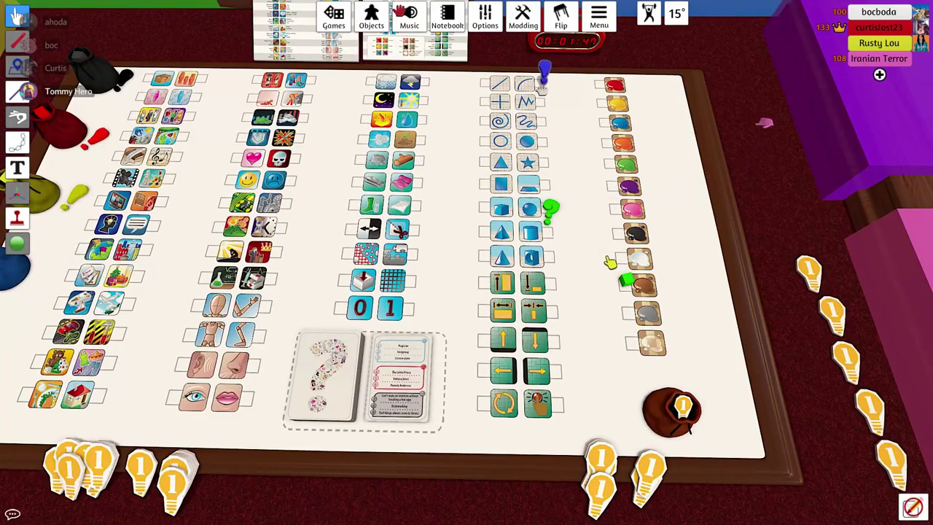
scroll(609, 261, "down", 2)
left_click_drag(547, 233, 510, 328)
left_click_drag(511, 255, 447, 251)
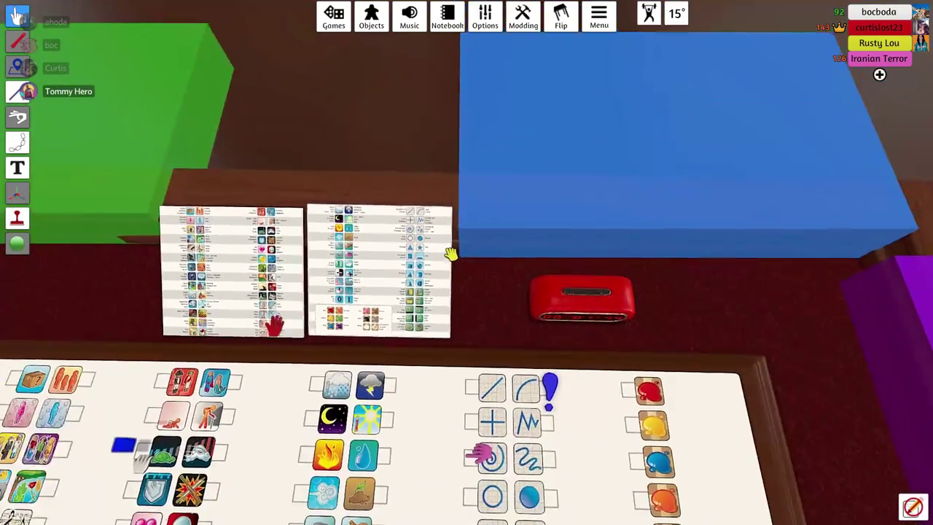
scroll(447, 251, "down", 5)
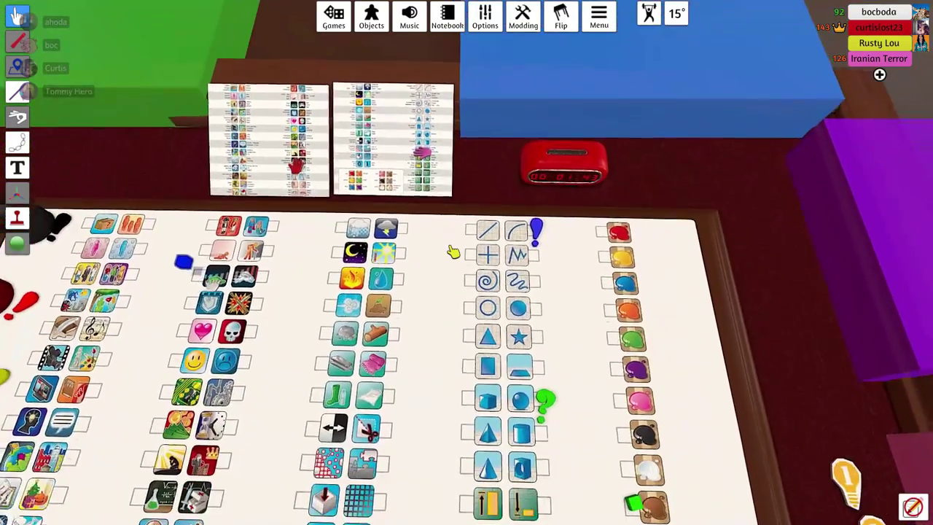
scroll(447, 251, "down", 3)
scroll(453, 253, "down", 2)
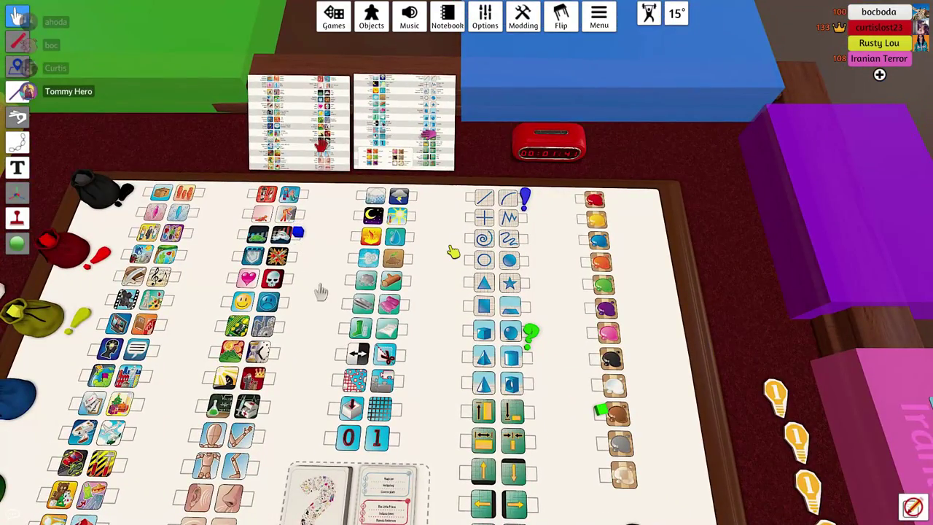
scroll(339, 311, "up", 3)
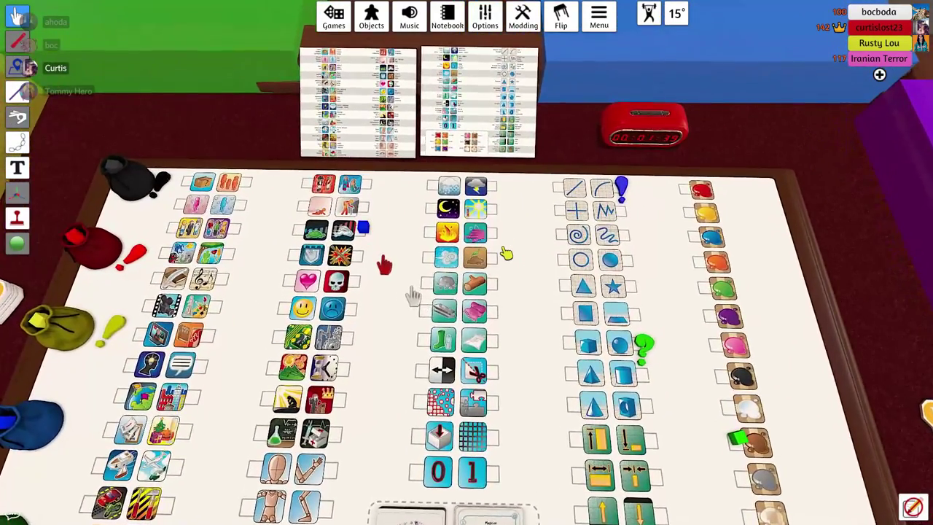
scroll(328, 350, "up", 3)
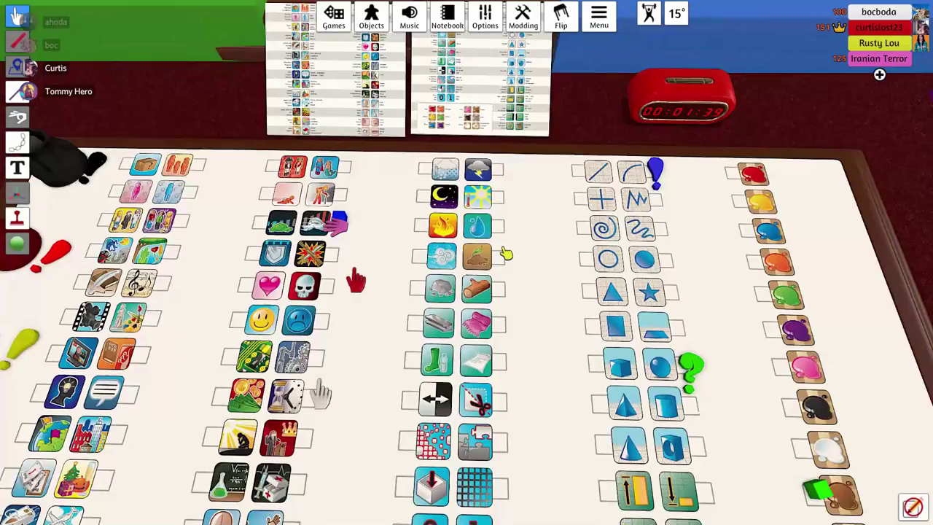
scroll(320, 394, "down", 3)
scroll(102, 339, "up", 3)
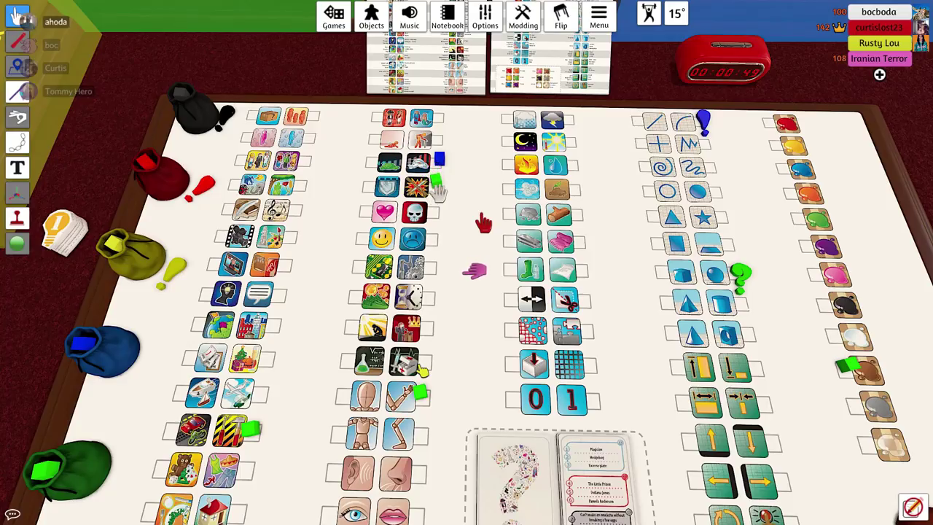
scroll(464, 375, "up", 5)
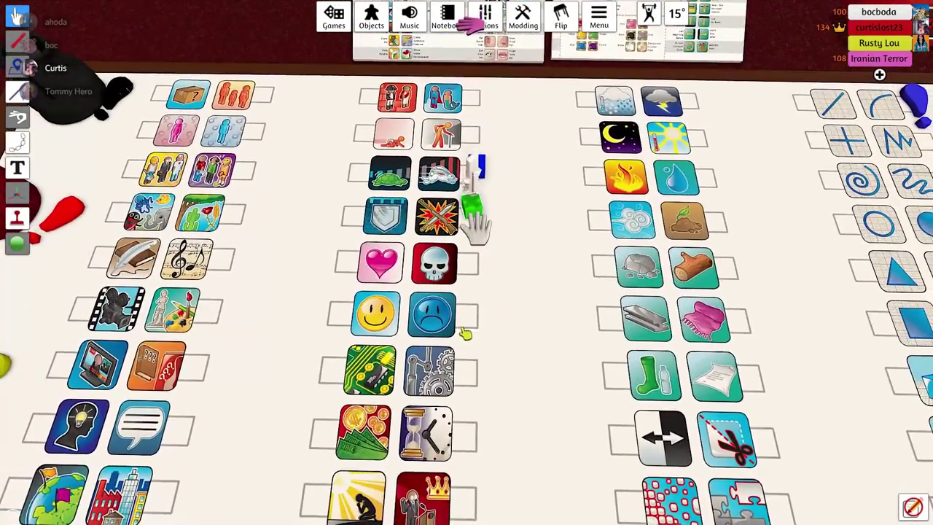
scroll(478, 219, "up", 2)
scroll(478, 219, "down", 8)
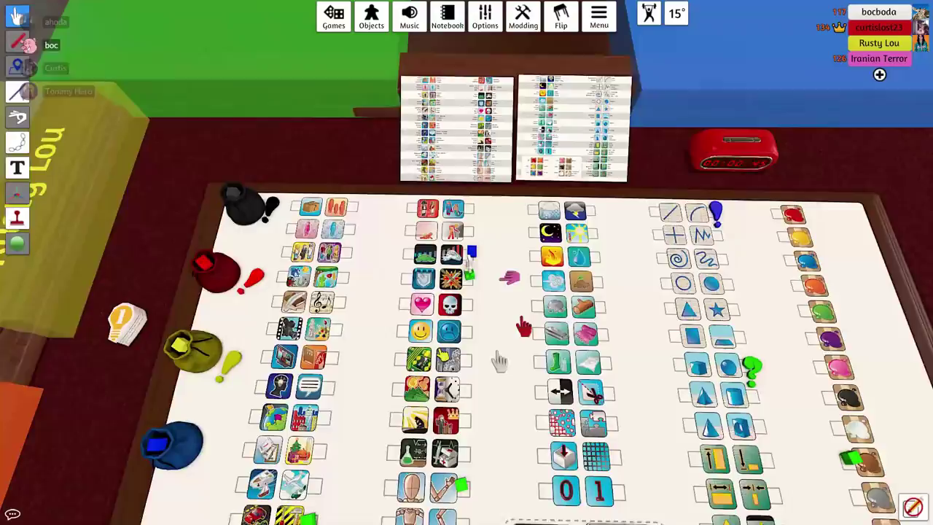
scroll(500, 361, "down", 6)
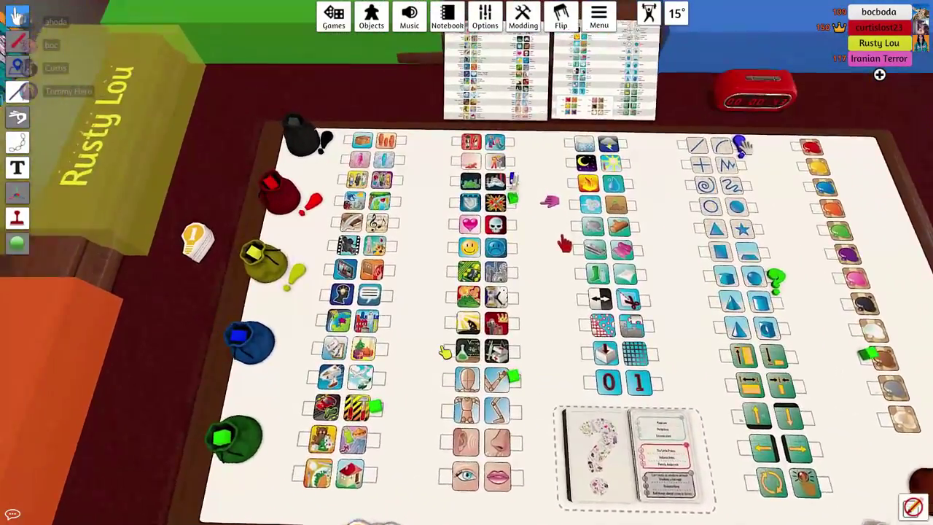
scroll(467, 291, "up", 6)
scroll(445, 353, "down", 4)
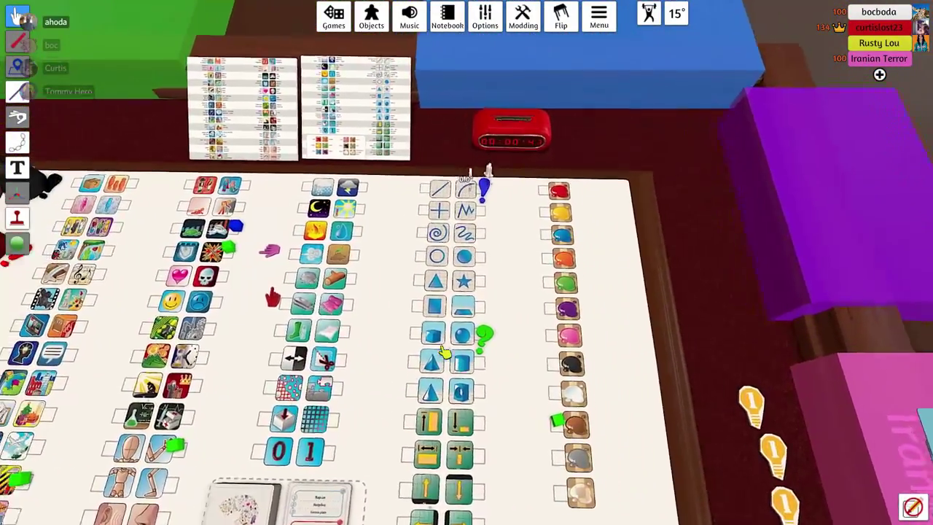
scroll(445, 353, "up", 5)
scroll(445, 353, "down", 5)
scroll(445, 354, "up", 5)
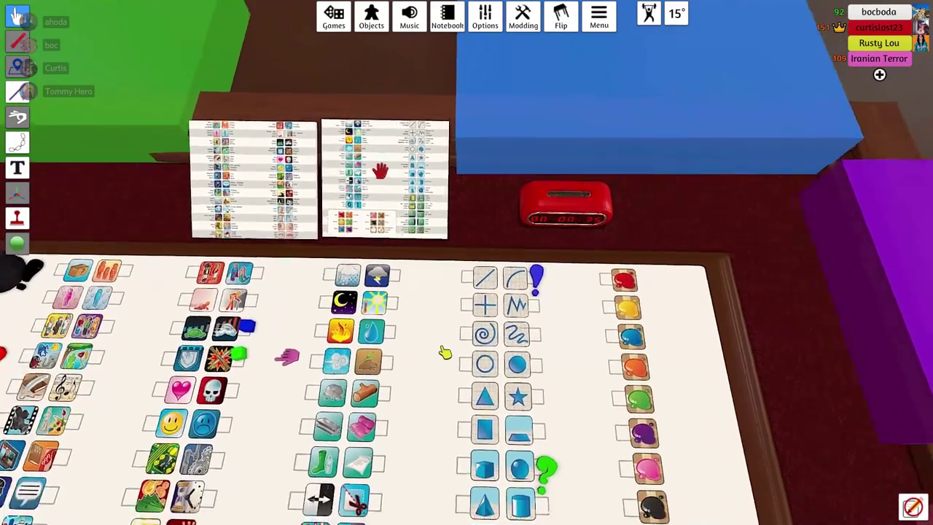
scroll(444, 353, "down", 3)
scroll(445, 353, "down", 2)
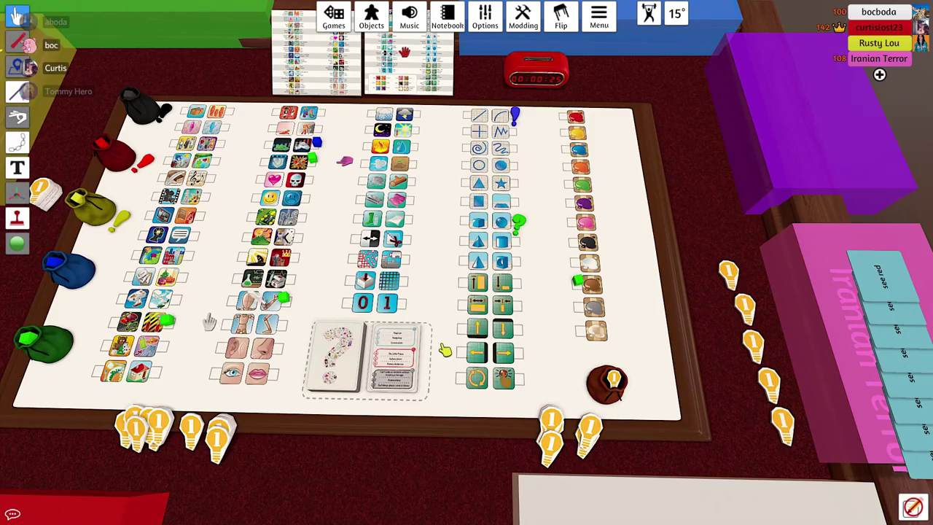
scroll(197, 232, "up", 3)
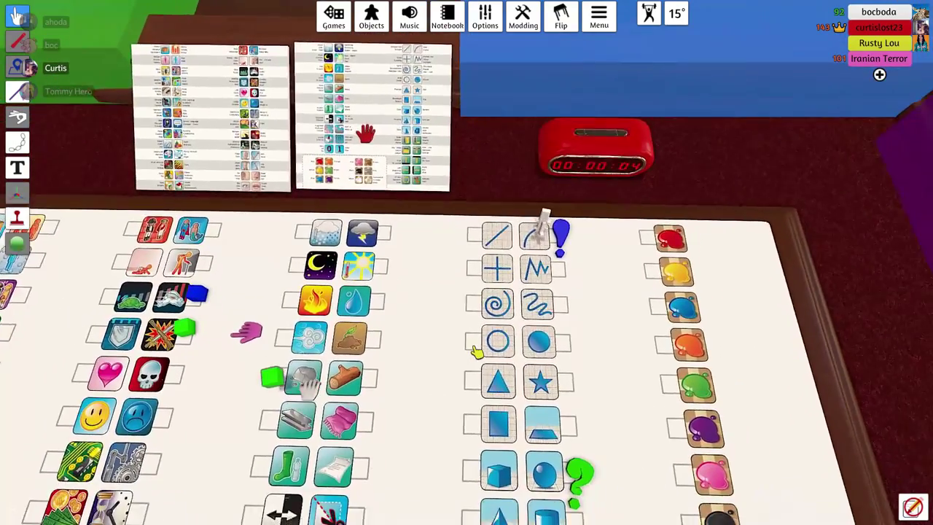
scroll(445, 352, "up", 4)
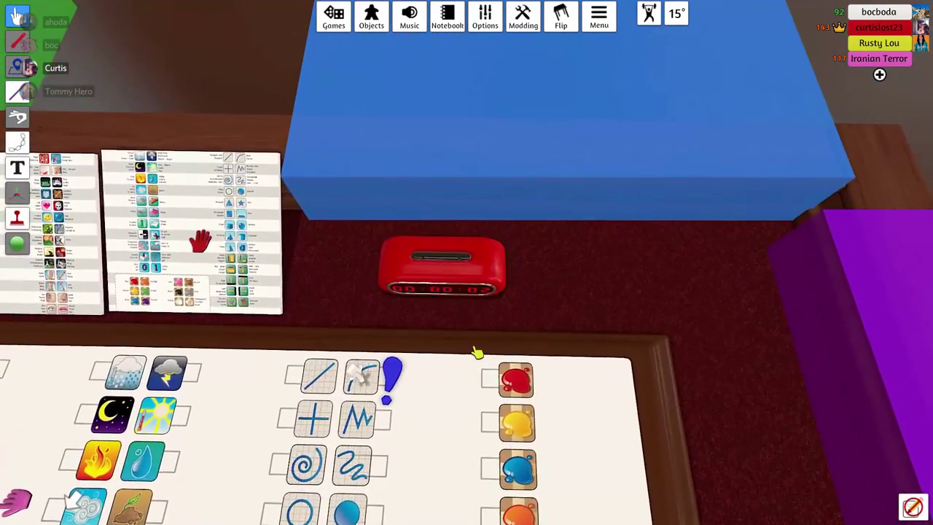
scroll(478, 291, "down", 3)
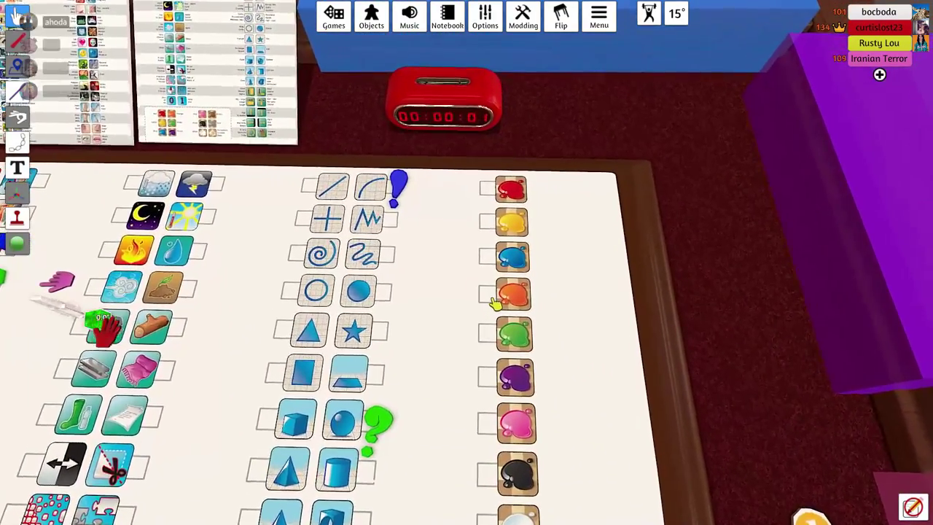
scroll(494, 305, "down", 4)
scroll(494, 305, "down", 4)
scroll(494, 313, "down", 3)
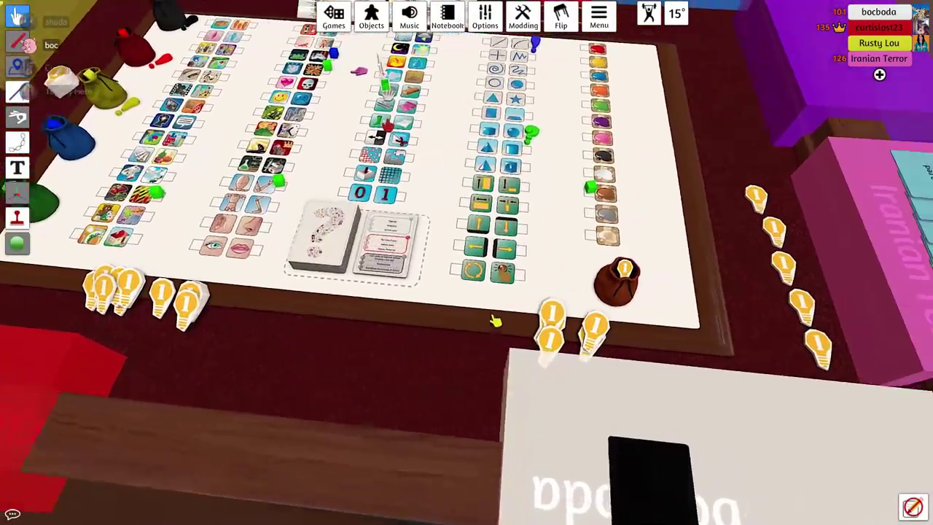
scroll(494, 320, "up", 4)
scroll(495, 321, "down", 3)
scroll(495, 320, "up", 3)
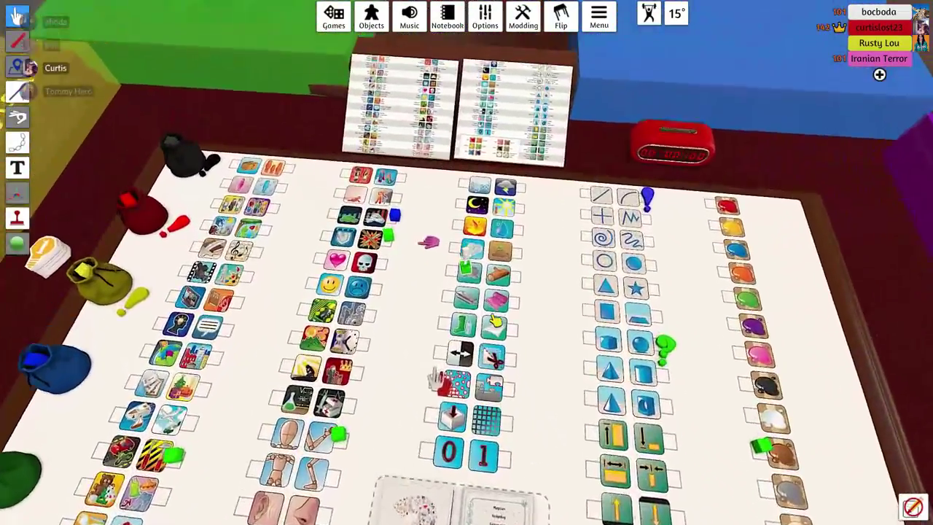
scroll(495, 321, "down", 4)
scroll(495, 320, "down", 2)
scroll(494, 320, "up", 4)
scroll(494, 321, "up", 3)
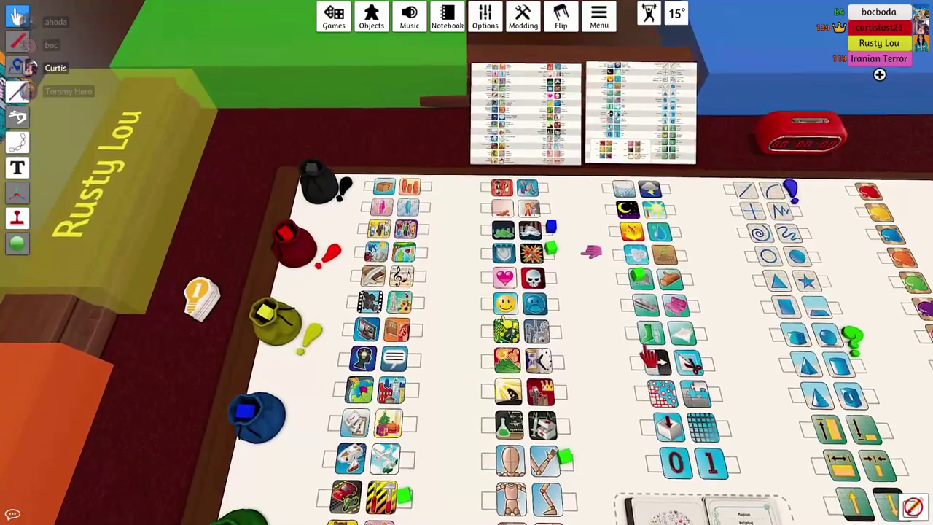
scroll(590, 252, "down", 5)
scroll(597, 291, "down", 2)
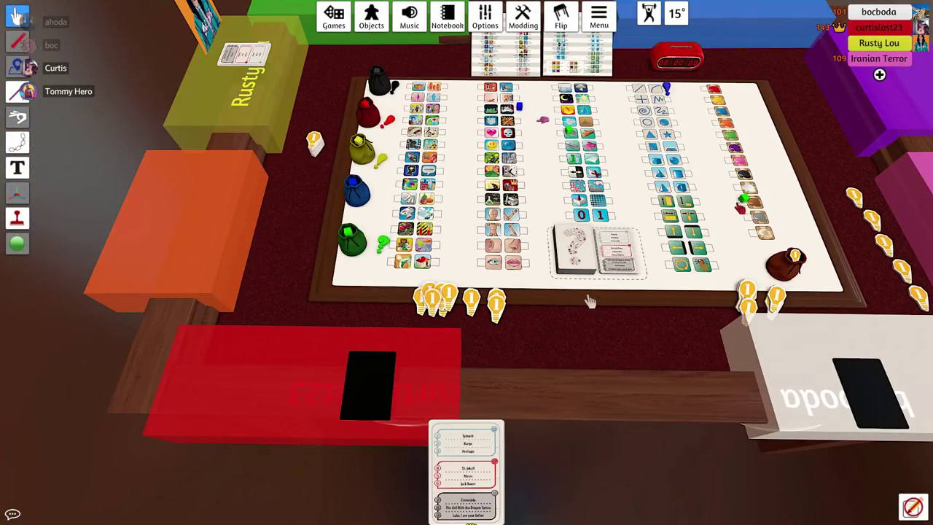
key("alt")
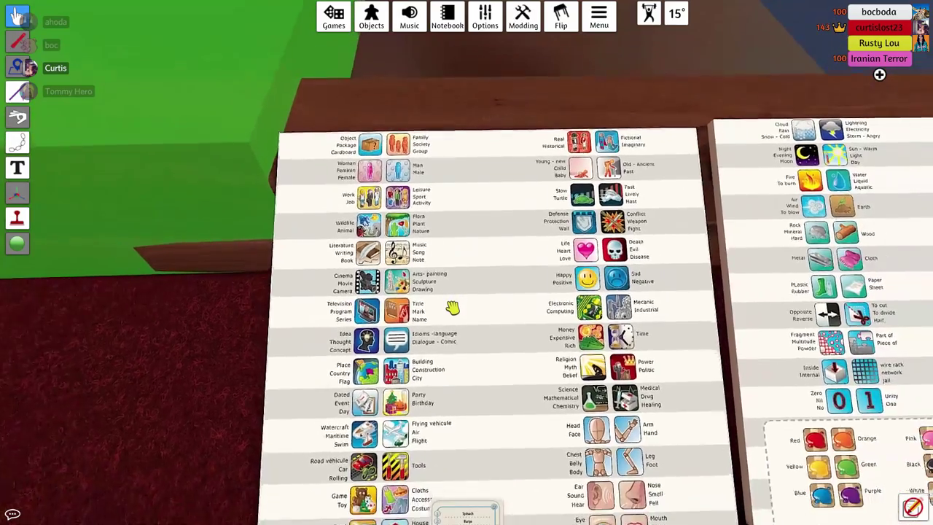
scroll(383, 446, "down", 3)
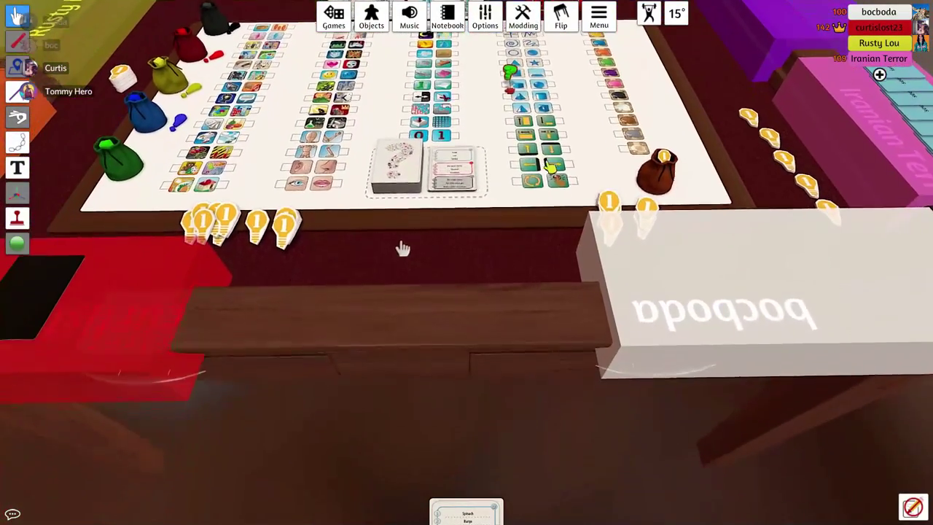
scroll(466, 263, "up", 5)
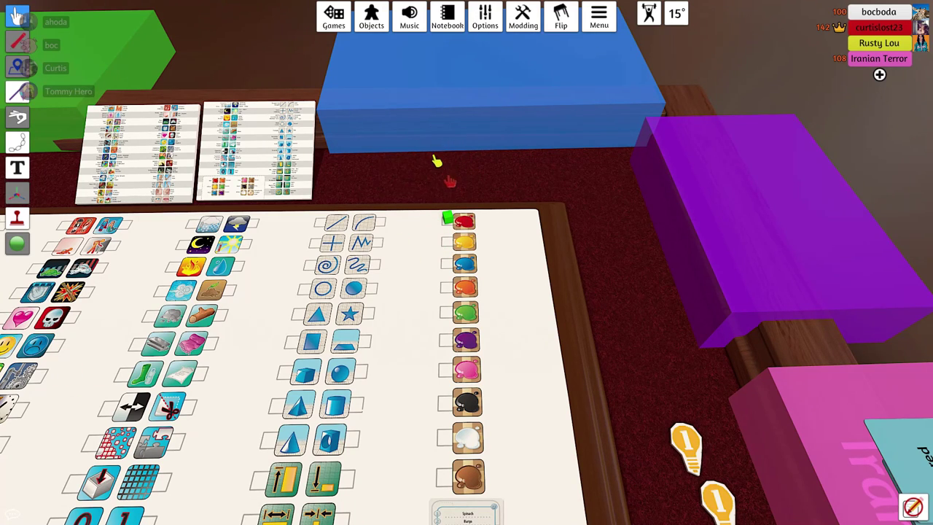
scroll(415, 244, "down", 8)
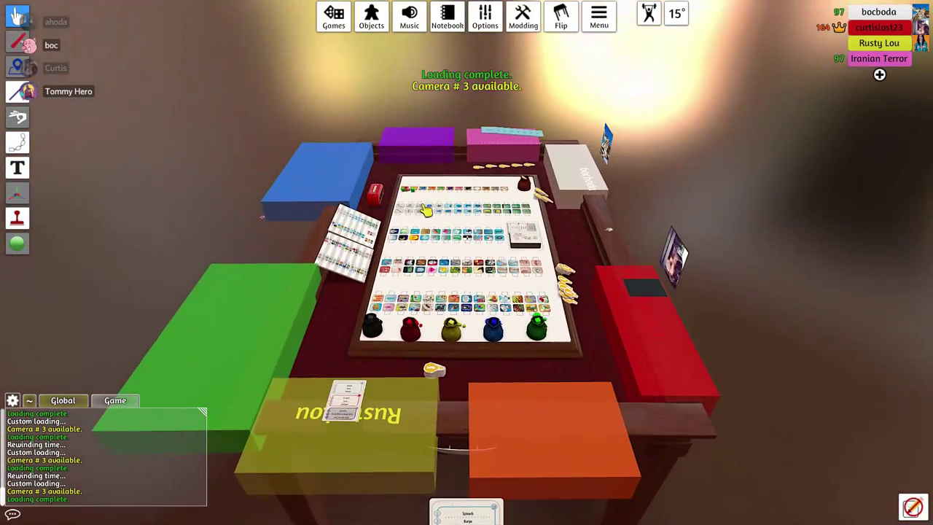
scroll(416, 248, "up", 6)
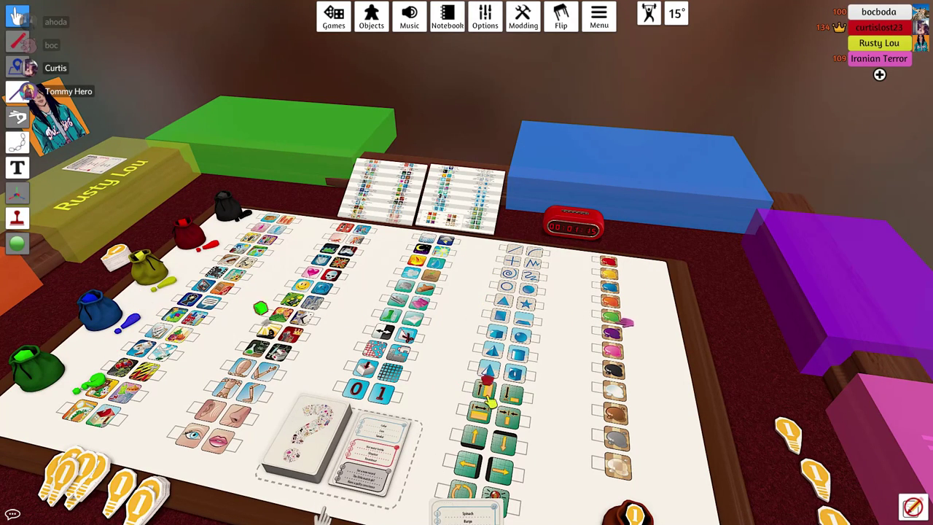
scroll(519, 446, "down", 6)
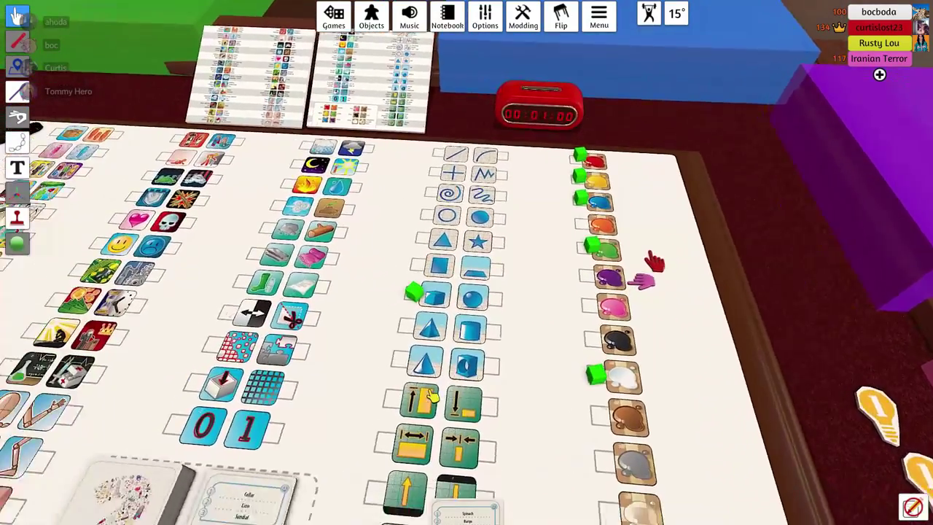
scroll(432, 396, "down", 8)
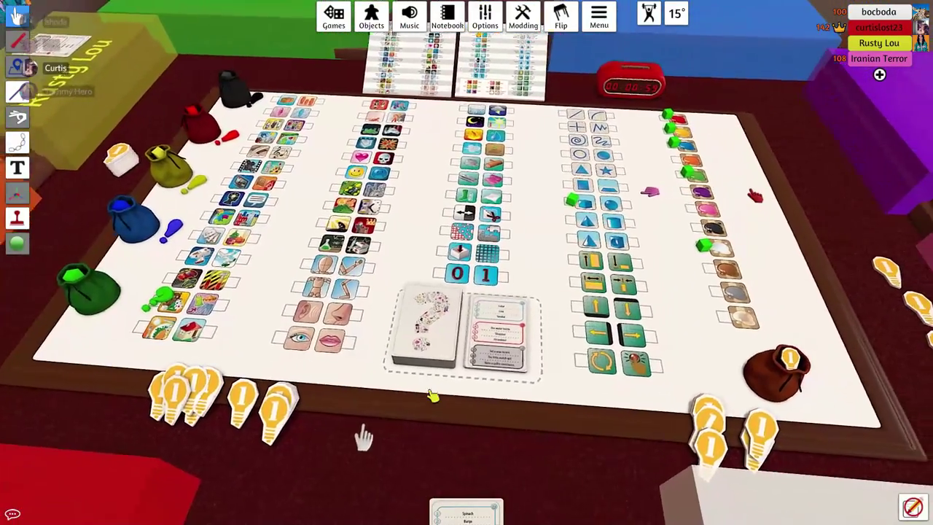
scroll(433, 396, "up", 8)
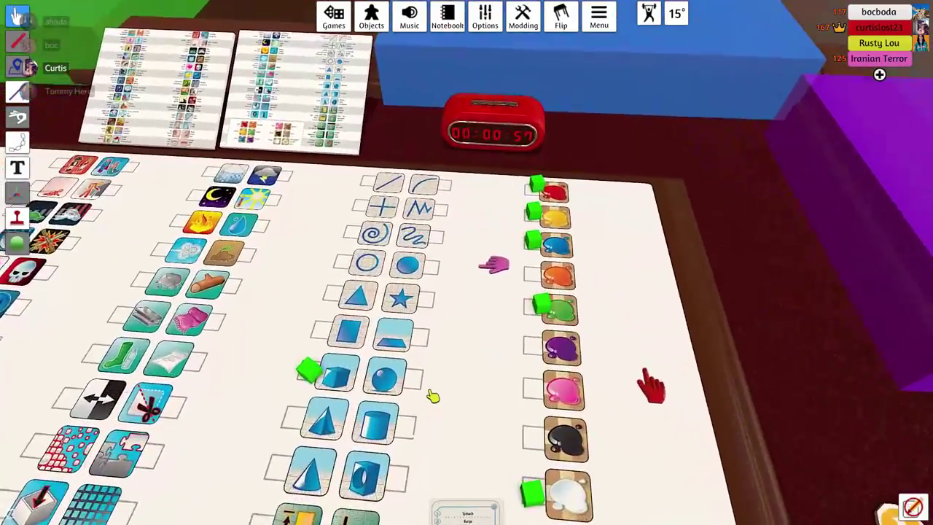
scroll(432, 396, "down", 4)
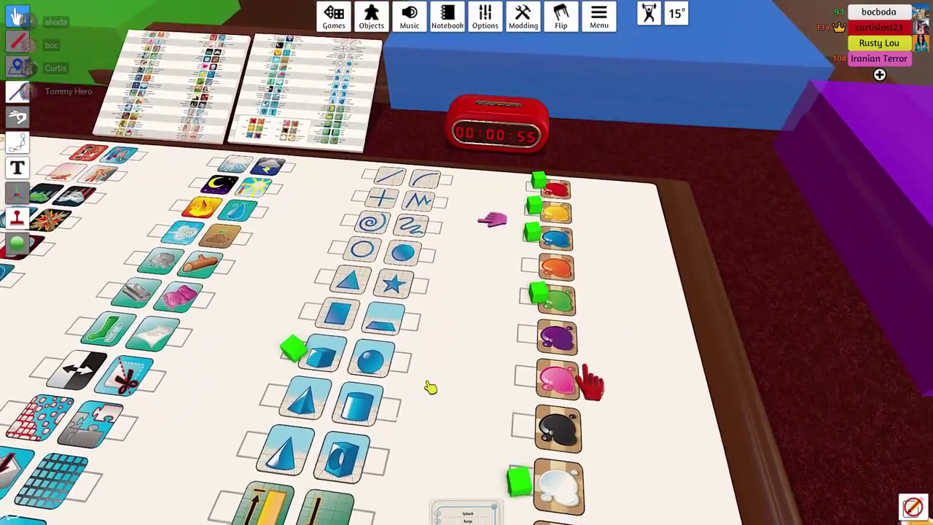
scroll(432, 396, "up", 4)
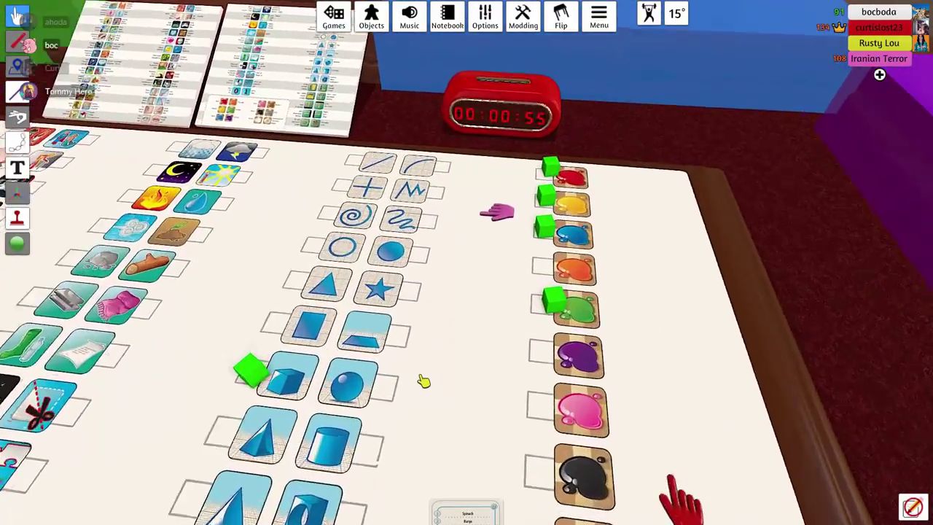
scroll(424, 381, "down", 8)
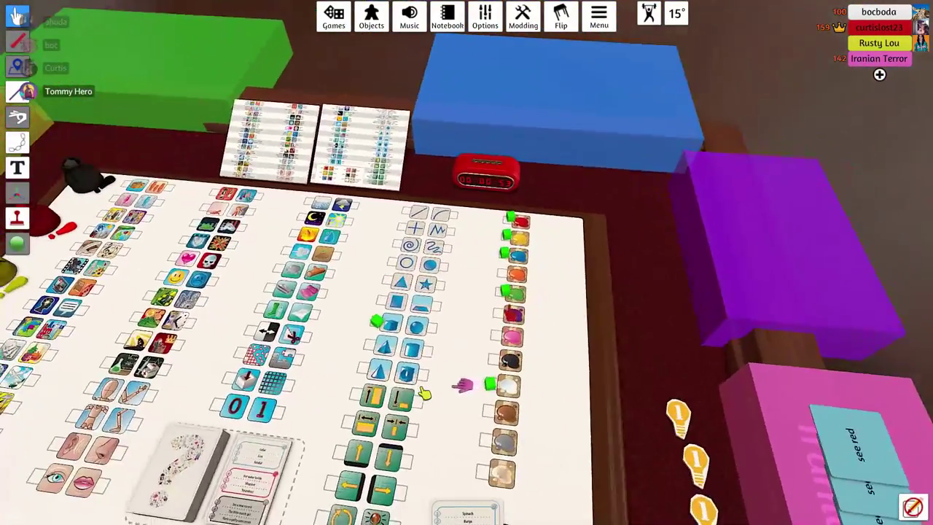
scroll(423, 394, "down", 6)
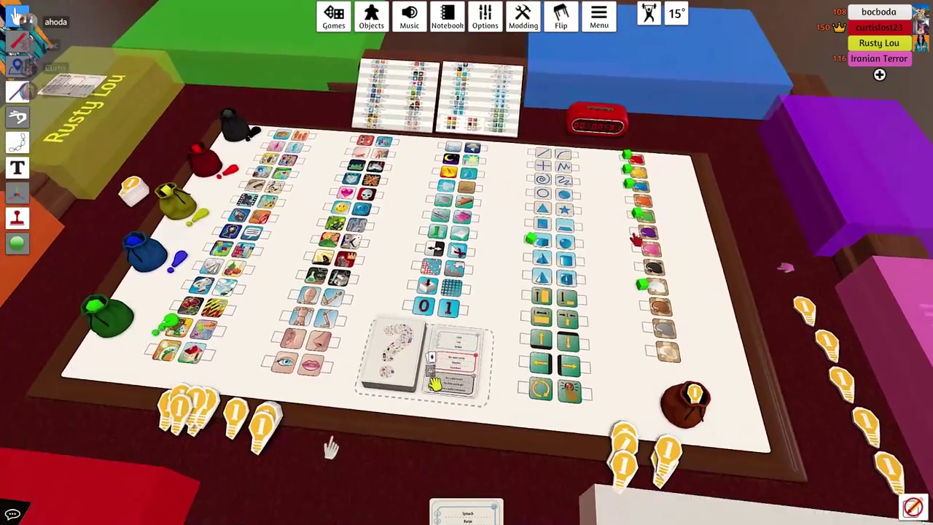
scroll(424, 393, "up", 3)
scroll(432, 386, "down", 5)
scroll(463, 379, "up", 5)
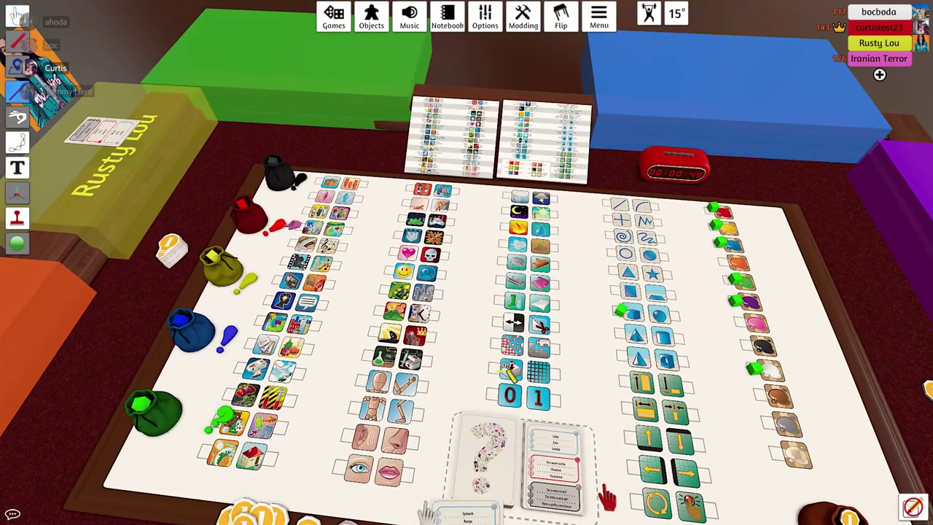